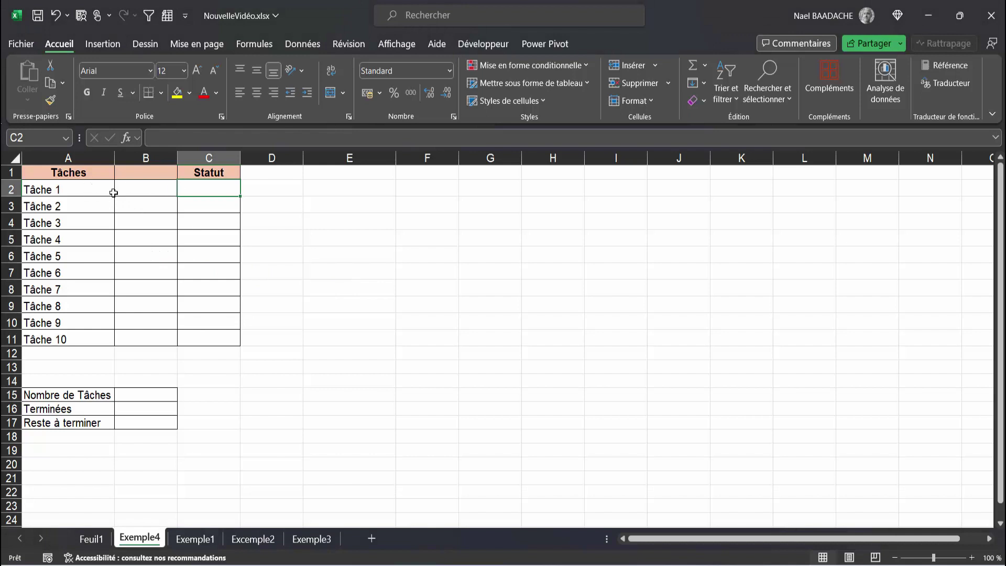
- Enter FAIT manually in C2 as the status of Tâche 1 and clear the cell again
click(94, 189)
click(217, 189)
text(FAIT)
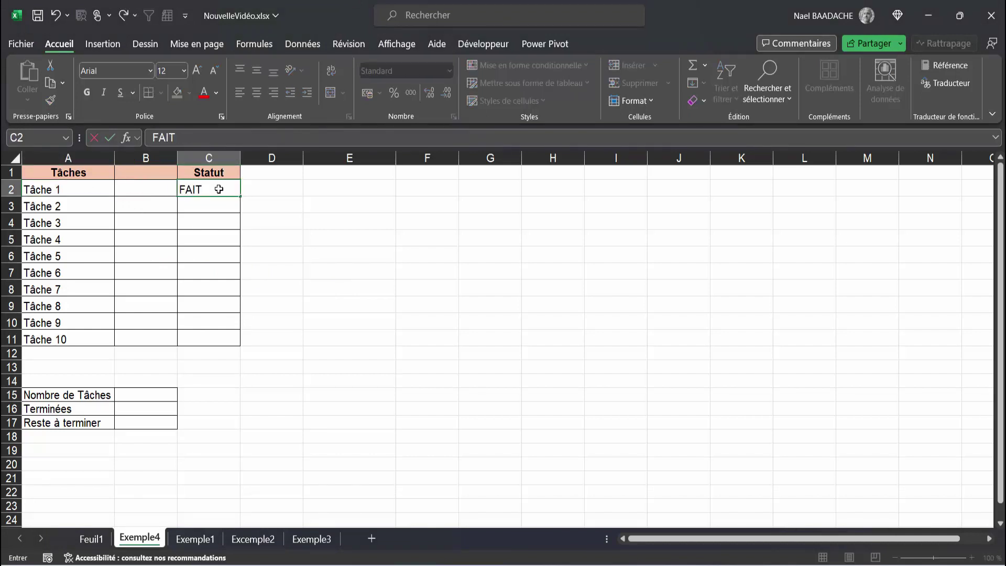
key(Return)
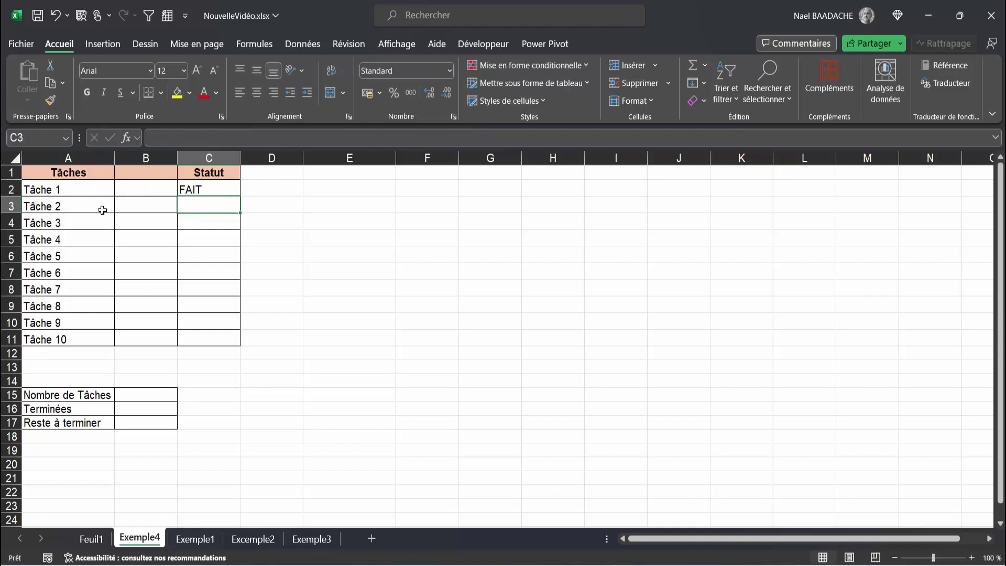
click(204, 226)
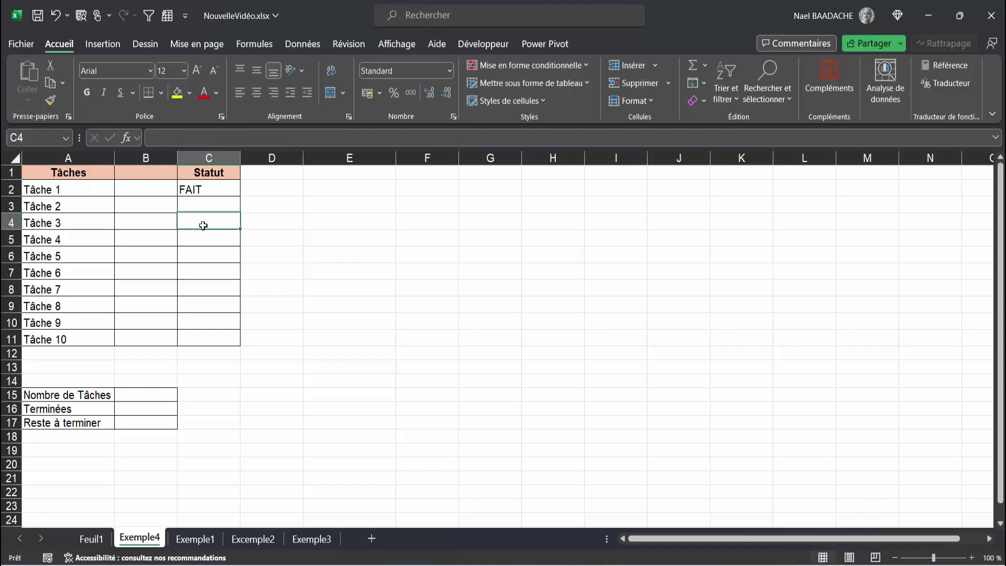
click(199, 188)
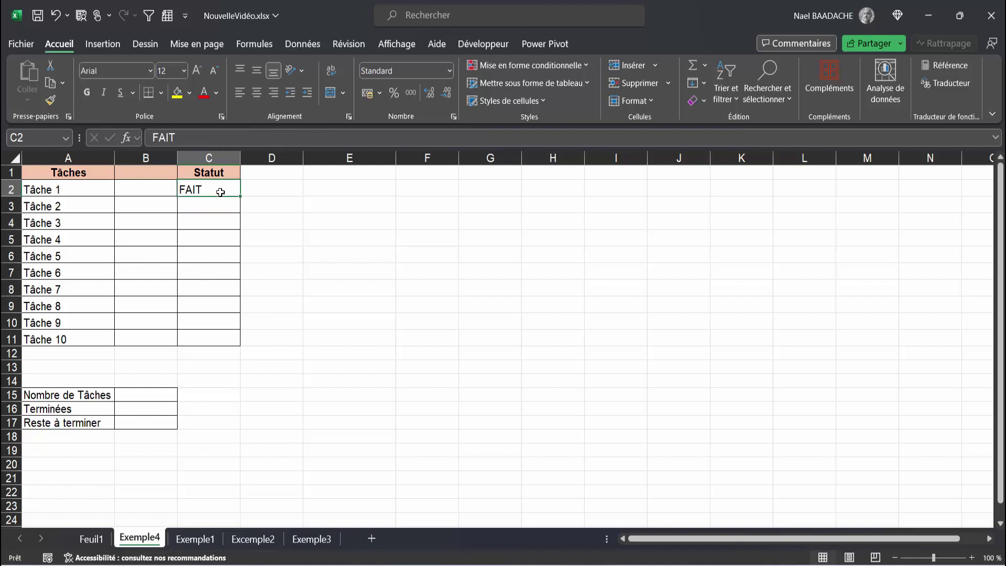
key(Delete)
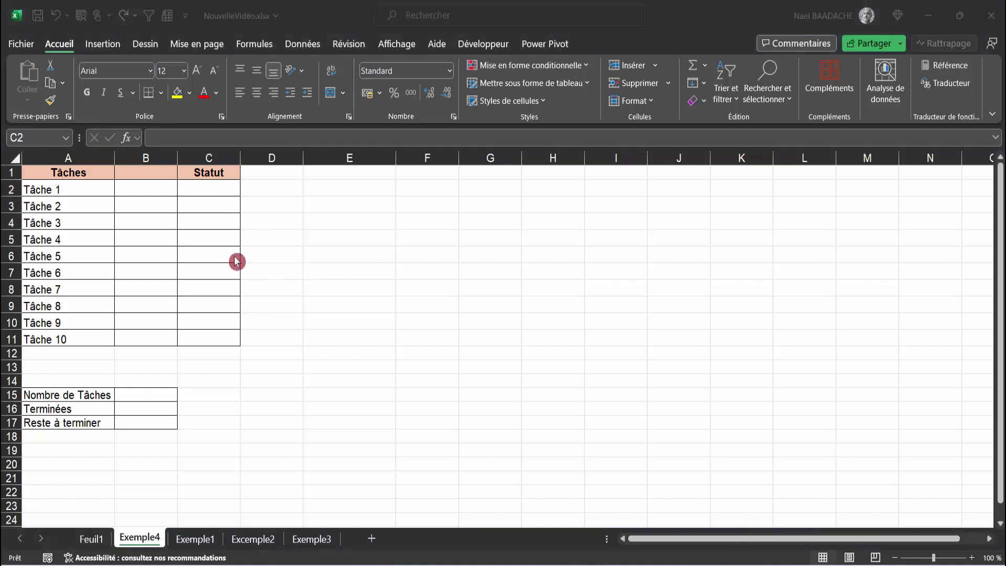
- Insert check boxes in B2:B11 and test the Tâche 1 box by ticking and unticking it
click(130, 257)
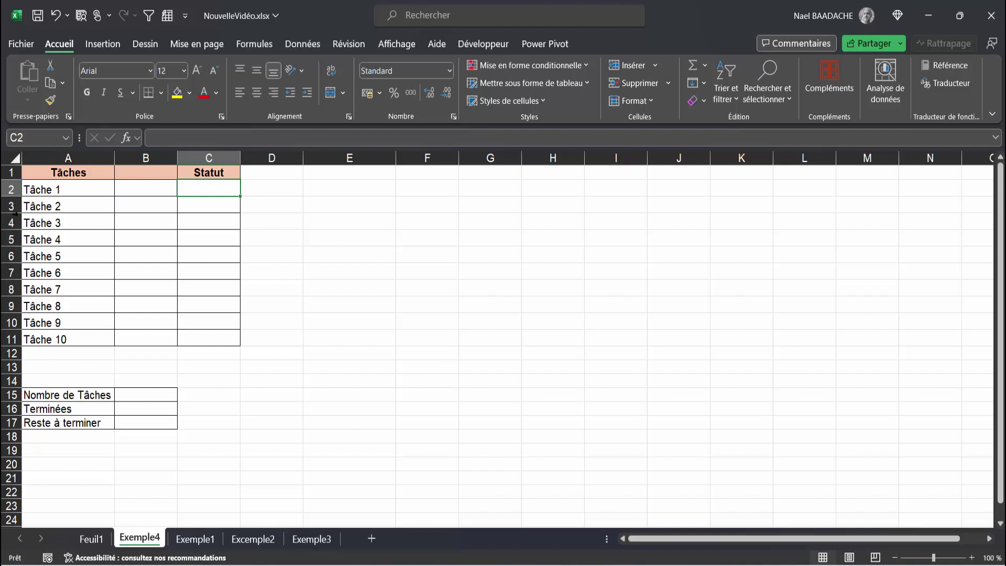
click(153, 186)
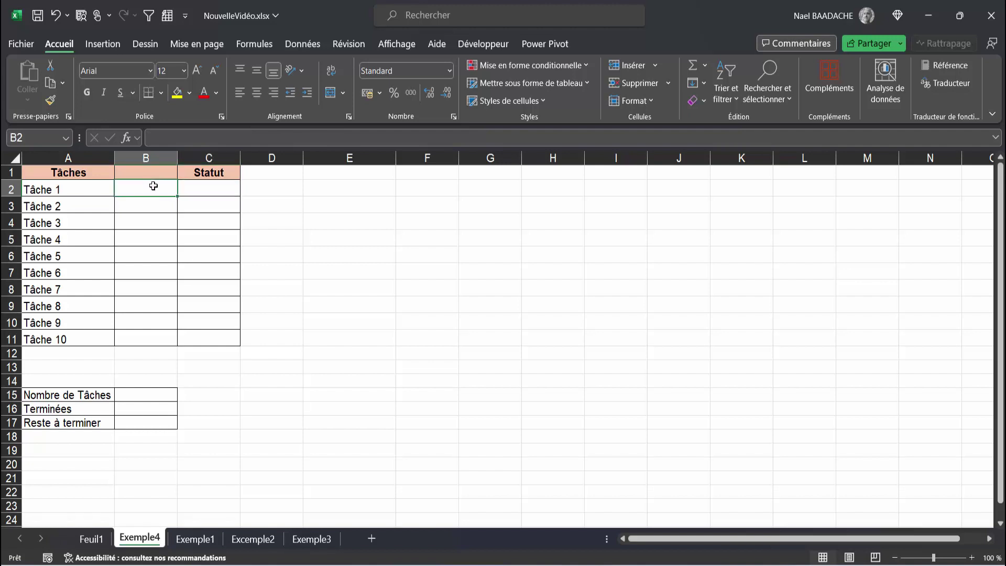
drag(153, 186, 151, 337)
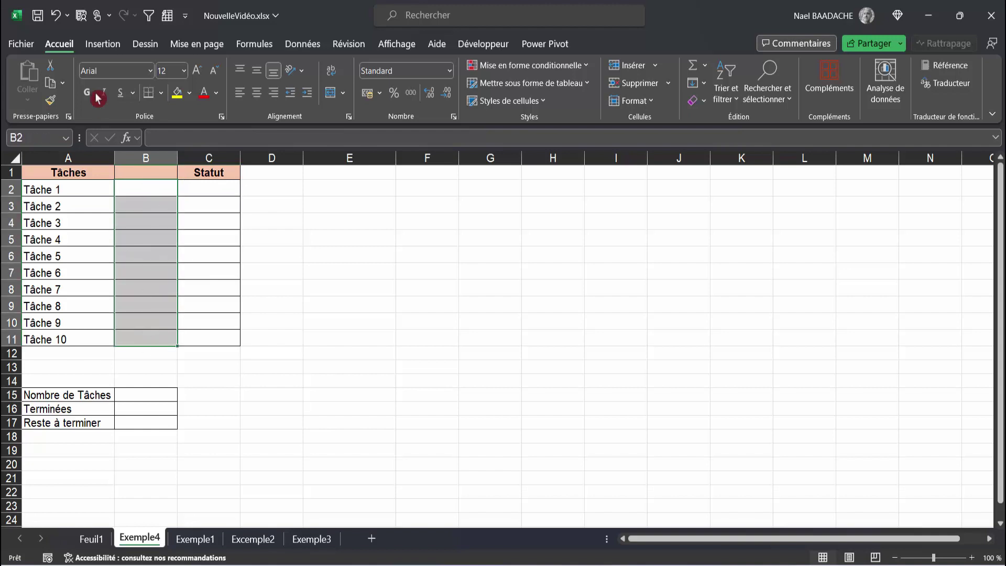
click(98, 47)
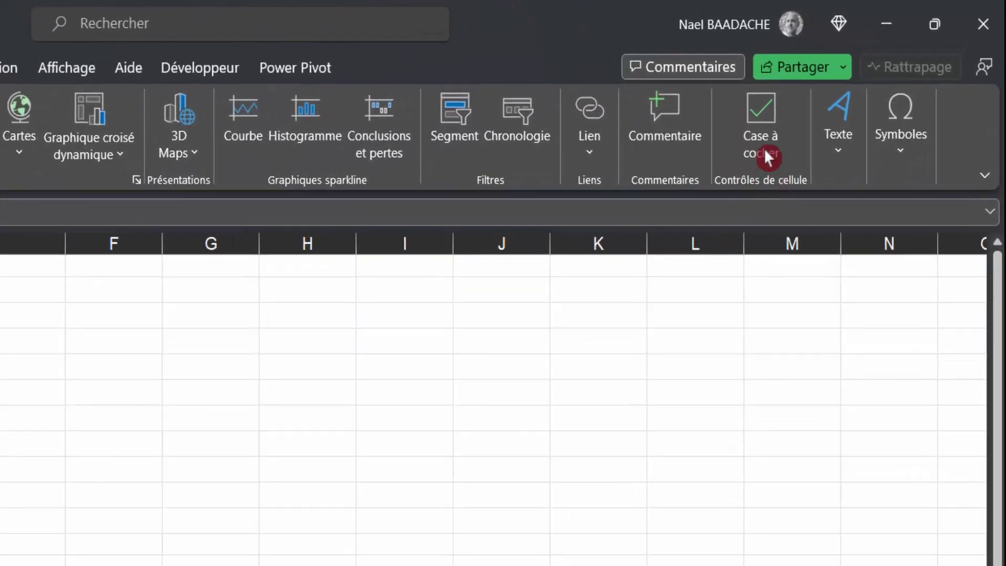
click(760, 102)
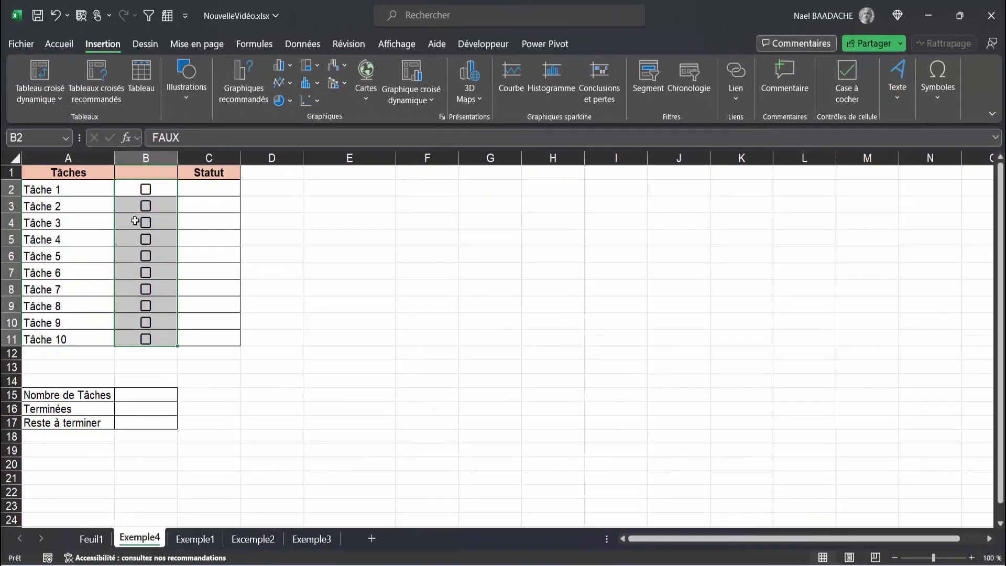
click(146, 192)
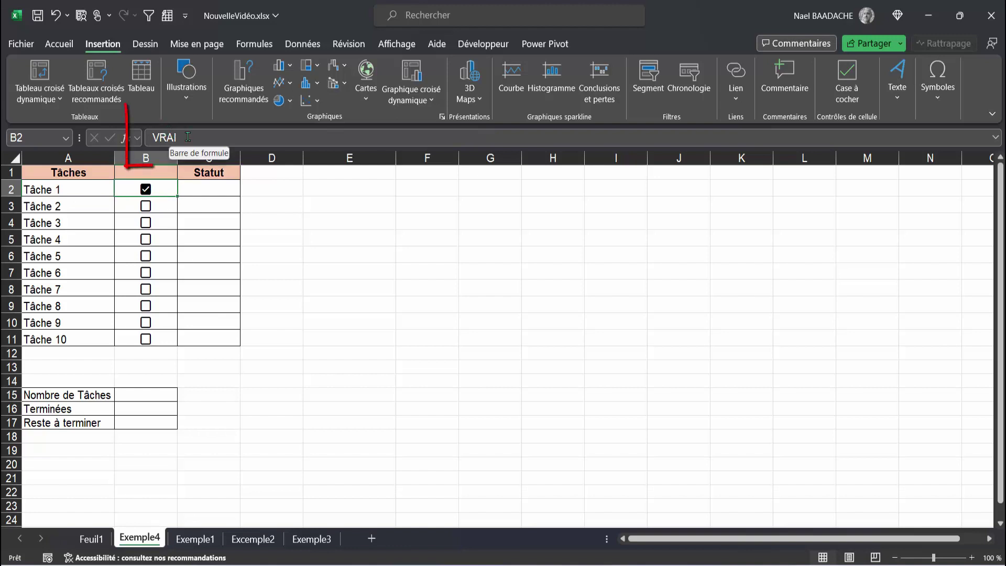
click(145, 190)
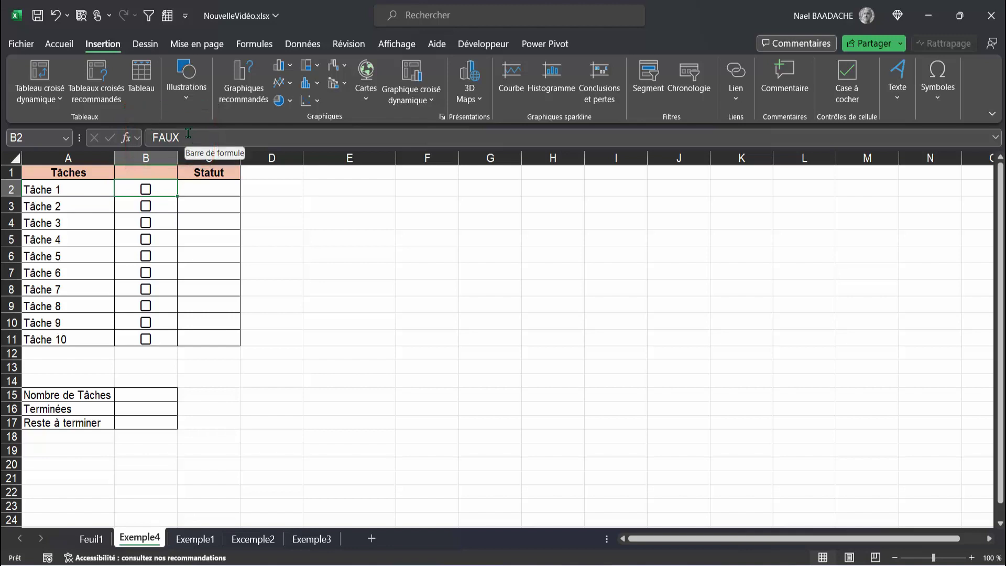
- Enter =SI(B2=VRAI;"Fait";"") in C2 and fill it down through C11
click(204, 190)
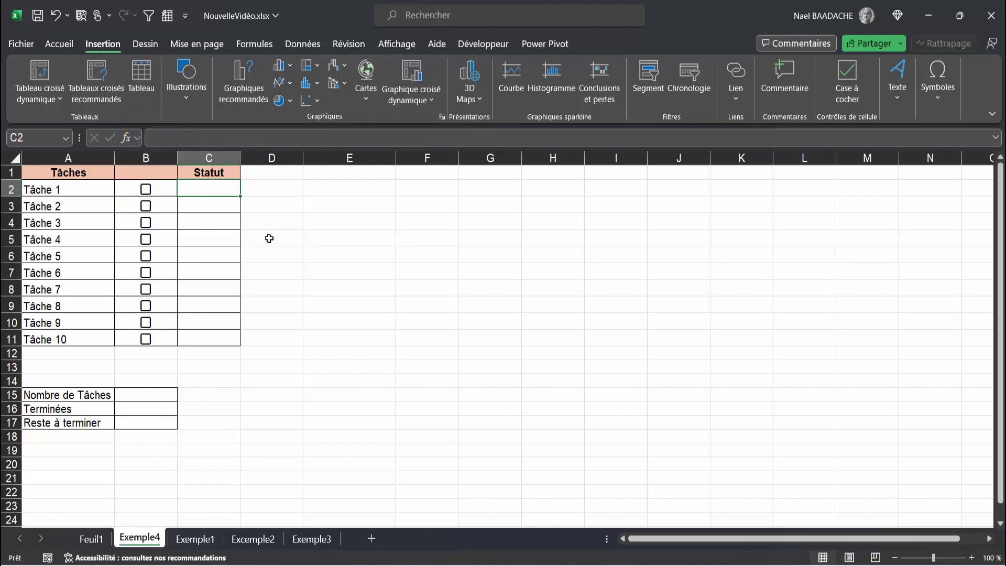
text(+)
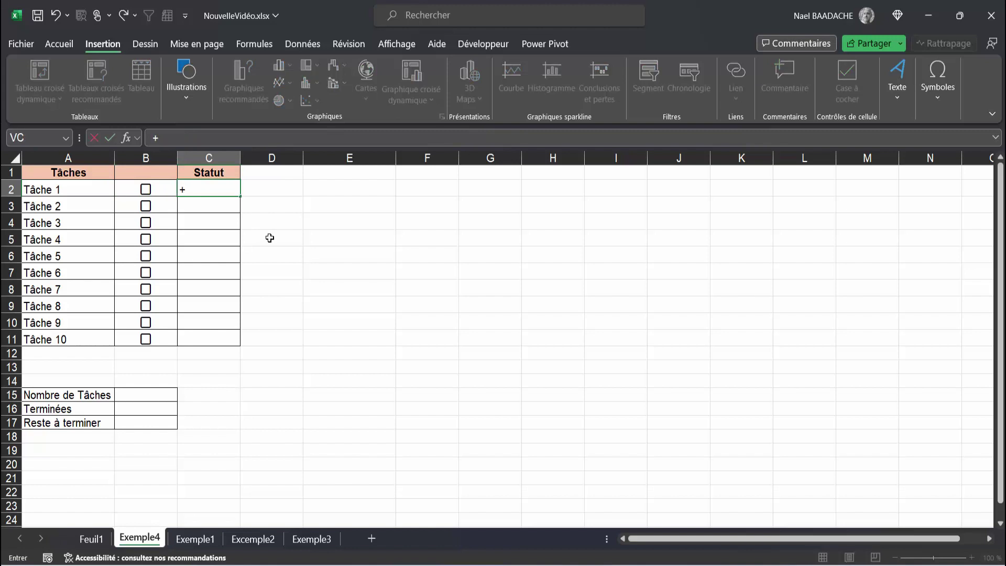
key(Escape)
text(=si()
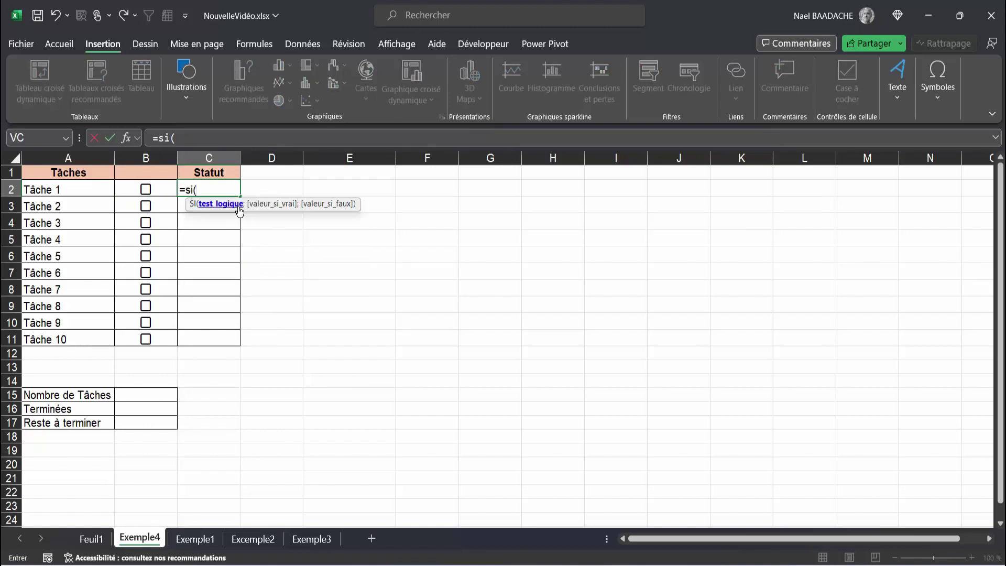
click(139, 189)
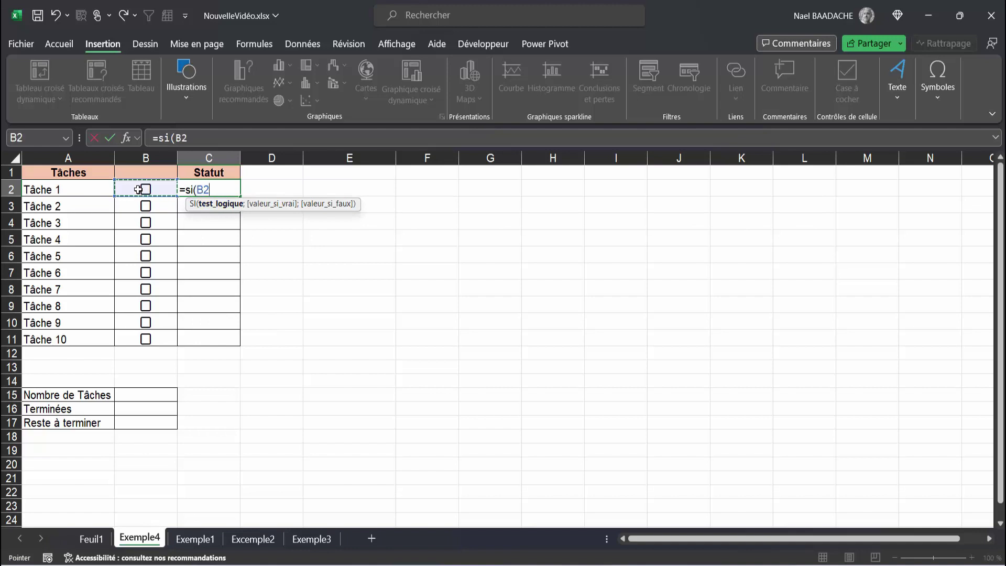
text(=VRAI;)
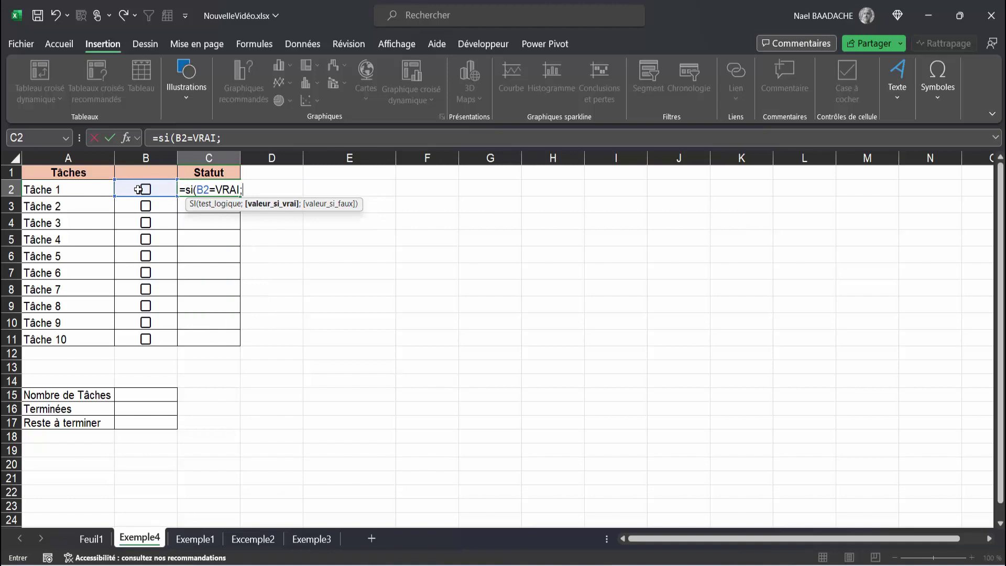
text("Fait";)
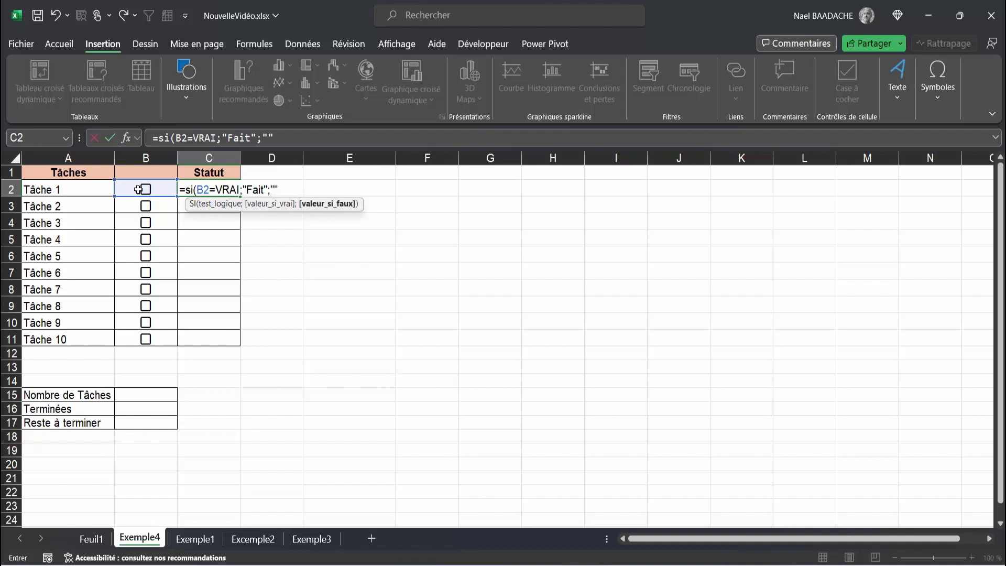
text(""))
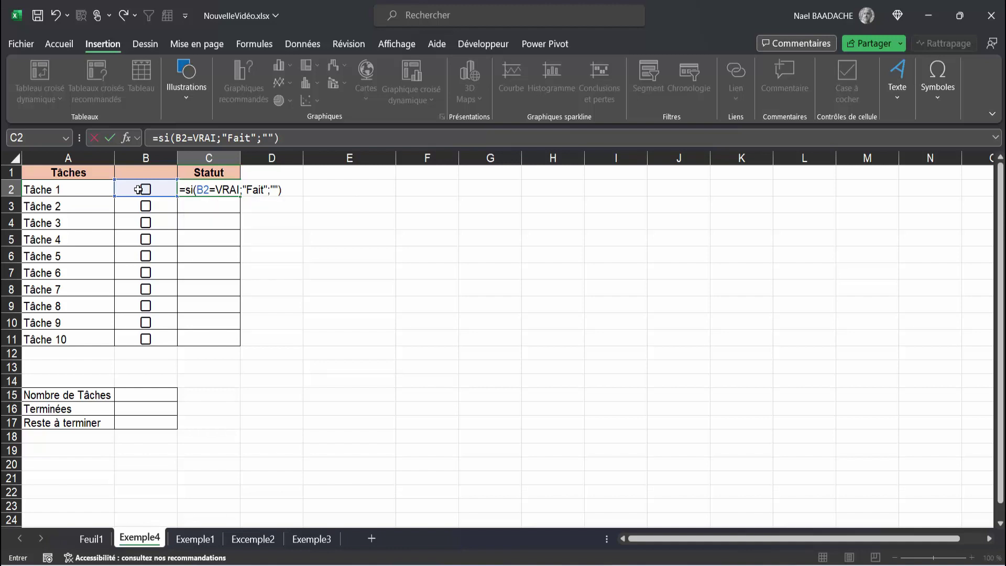
key(Return)
click(233, 193)
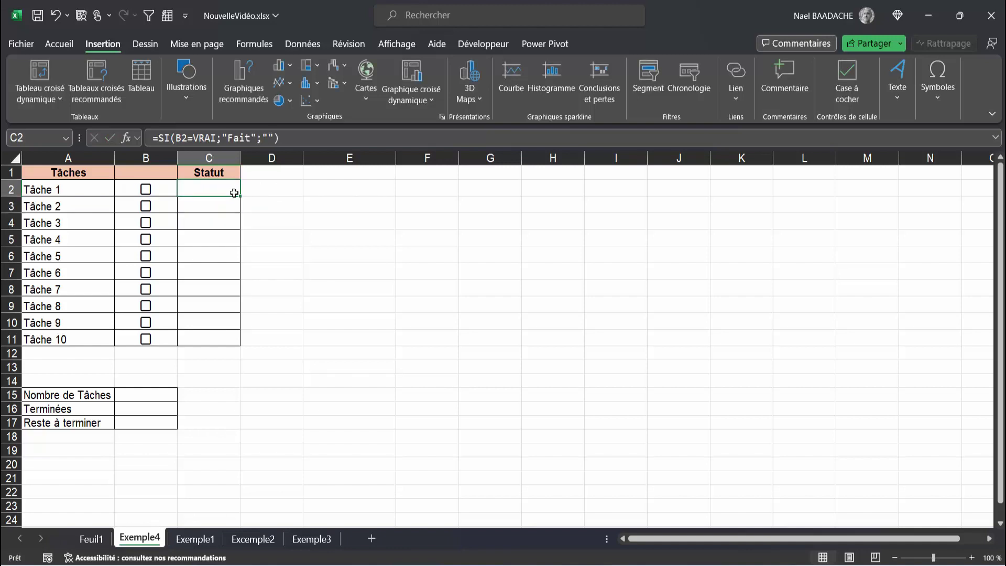
drag(241, 197, 239, 343)
- Tick the check boxes for Tâche 1 and Tâche 4
click(207, 190)
click(146, 189)
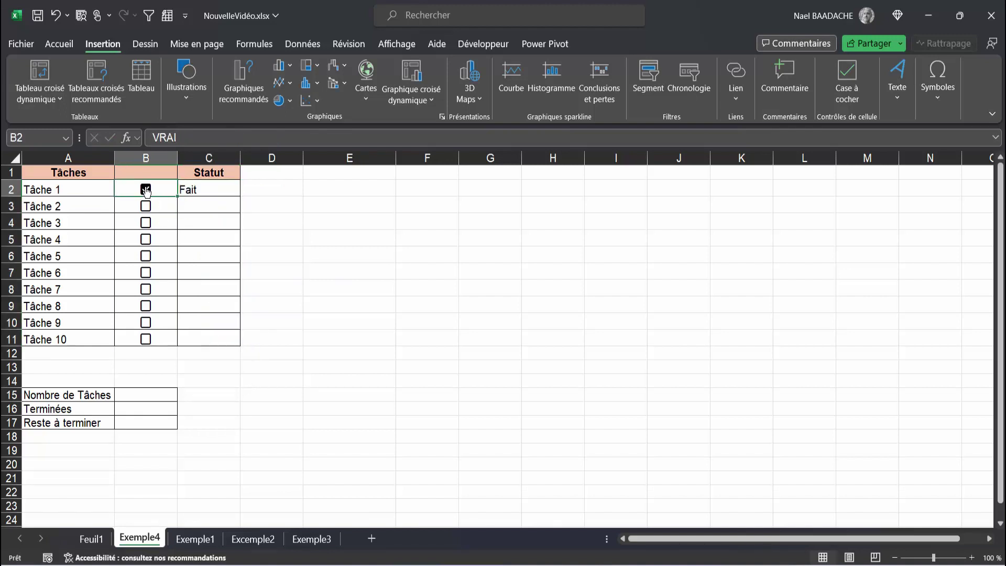
click(146, 240)
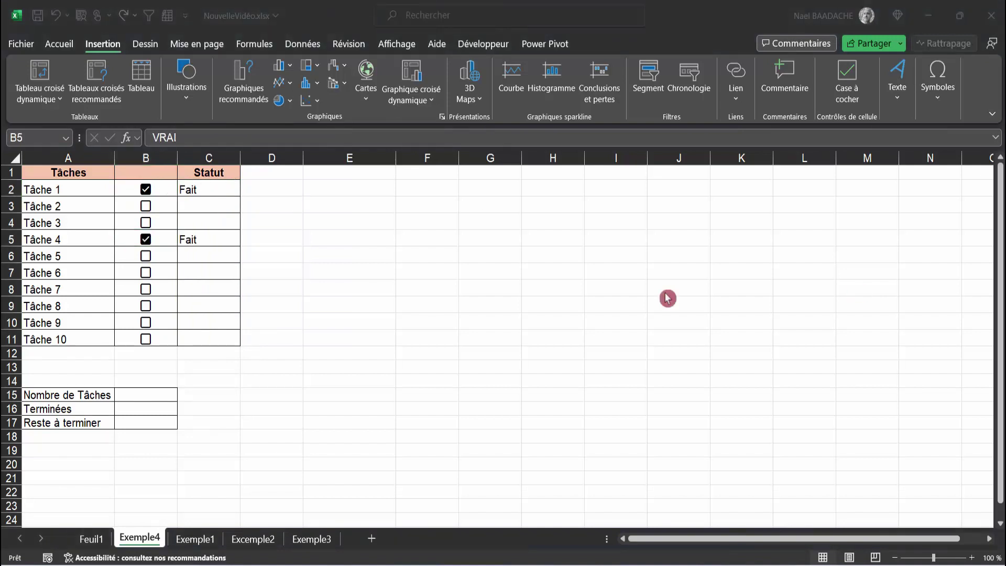
- Start a new conditional formatting rule for A2:A11 that uses a formula to determine the formatted cells
click(159, 187)
drag(82, 190, 83, 342)
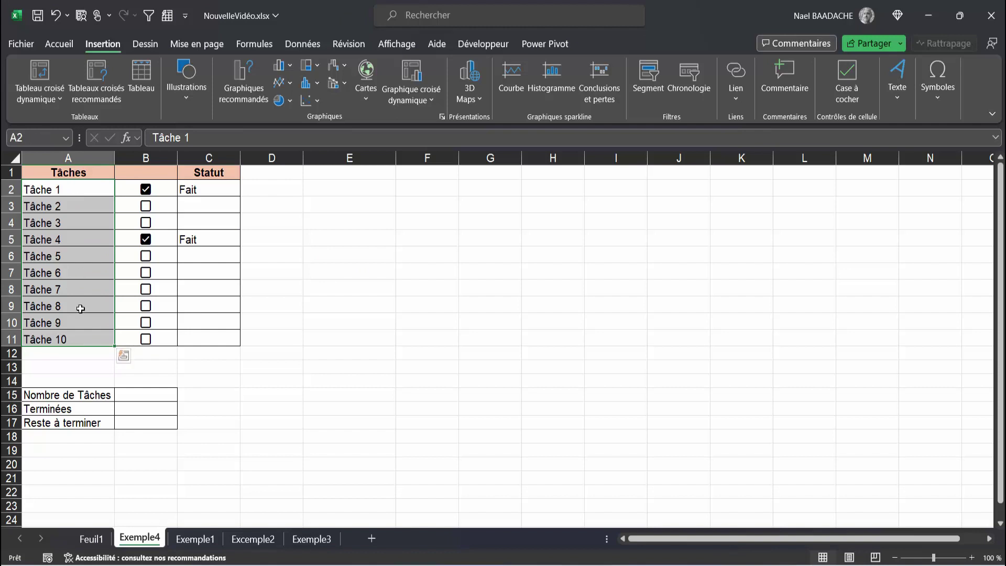
click(64, 43)
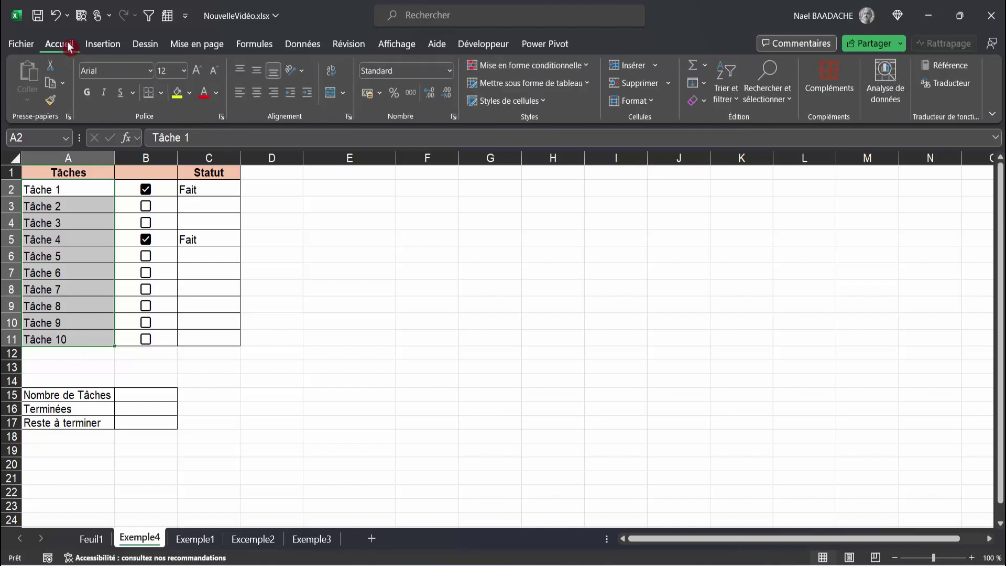
click(586, 66)
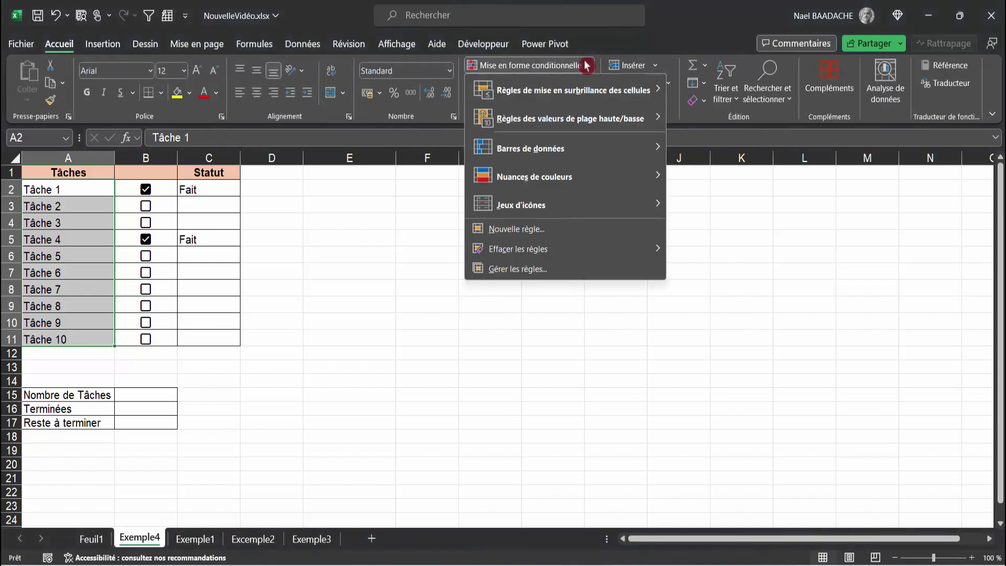
click(548, 230)
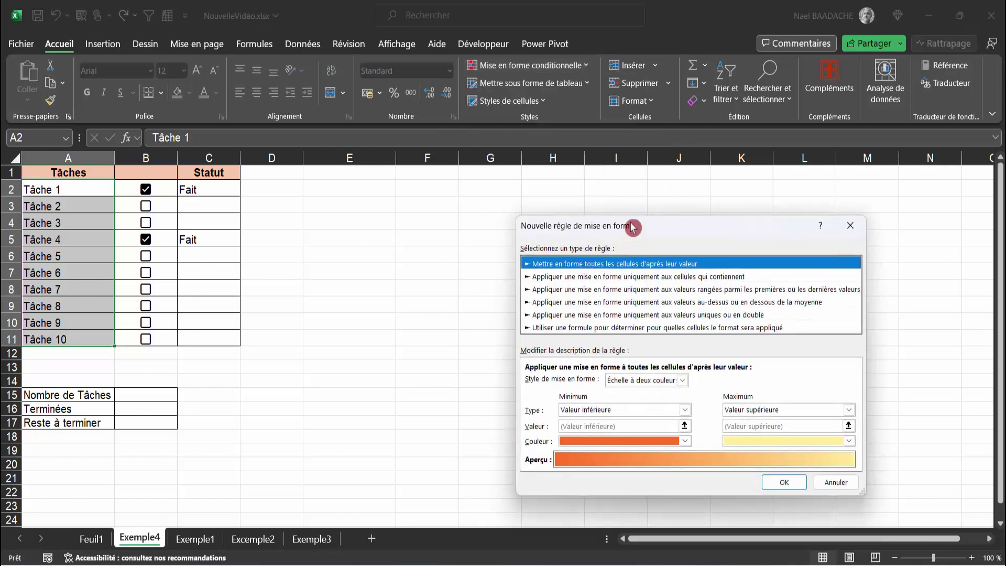
drag(635, 226, 648, 203)
click(573, 306)
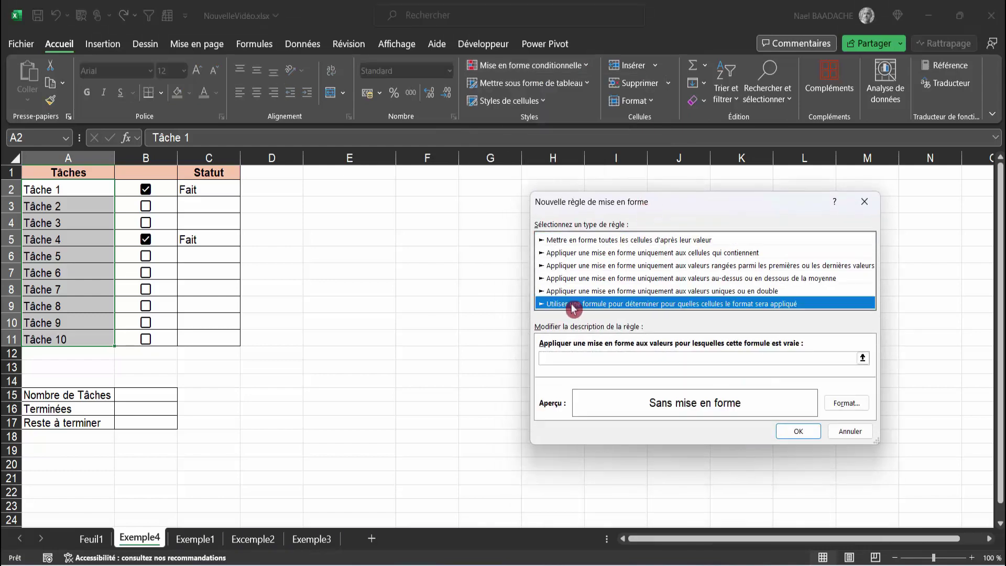
- Set the rule's formula to =B2=VRAI, with a fully relative reference to B2
click(557, 359)
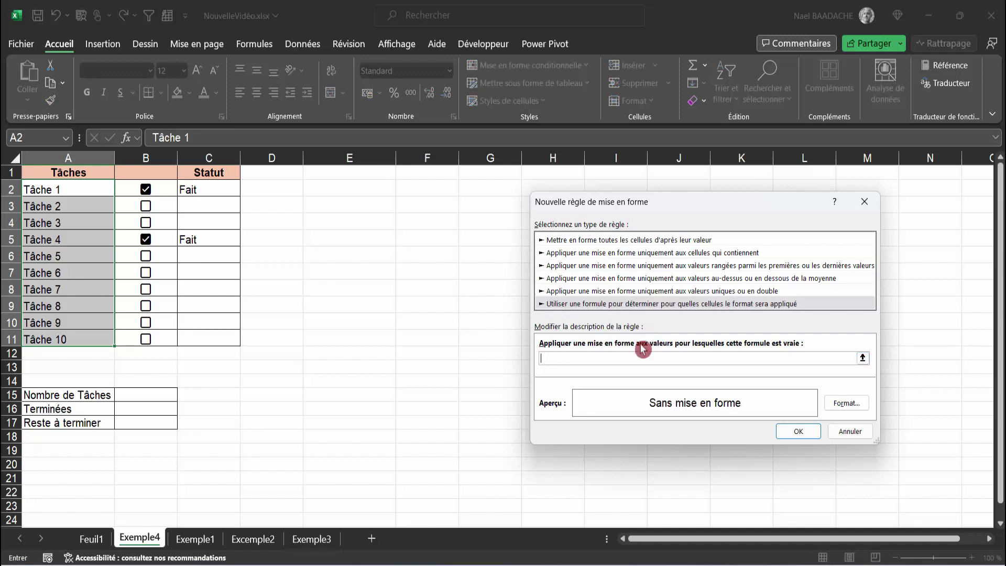
click(135, 188)
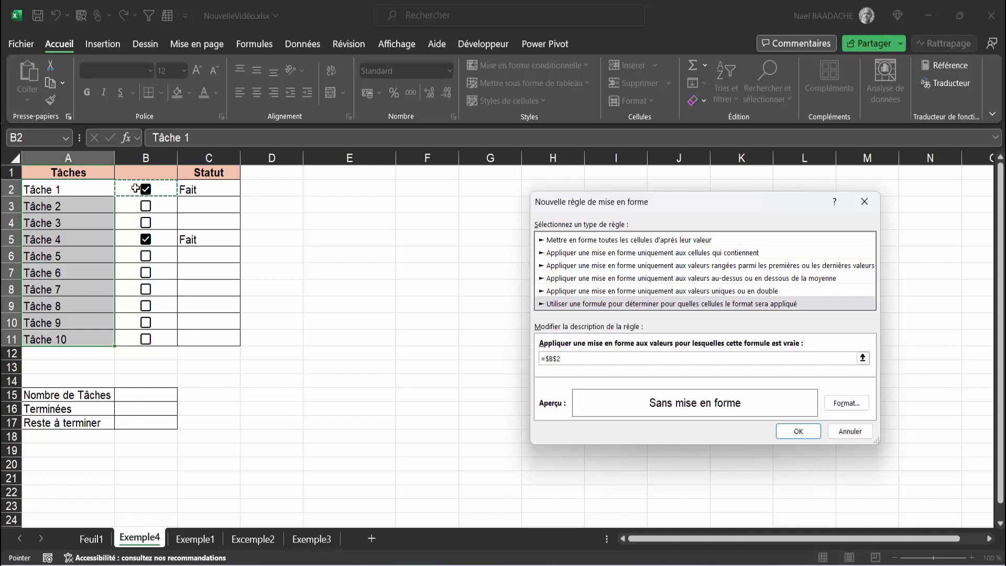
key(F4)
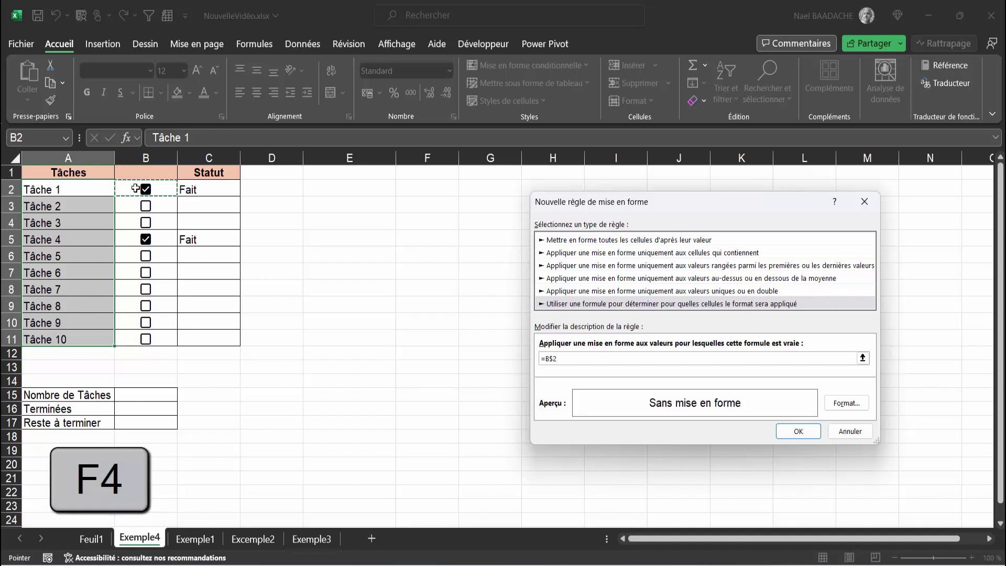
key(F4)
key(F4)
text(=VRAI)
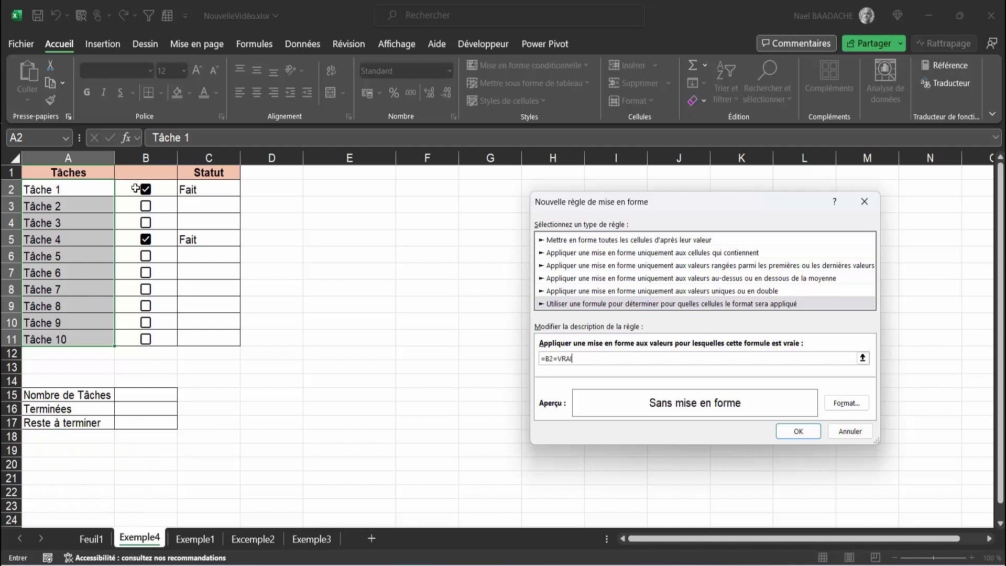
- Give the rule the Barré (strikethrough) font effect and confirm the rule
click(845, 405)
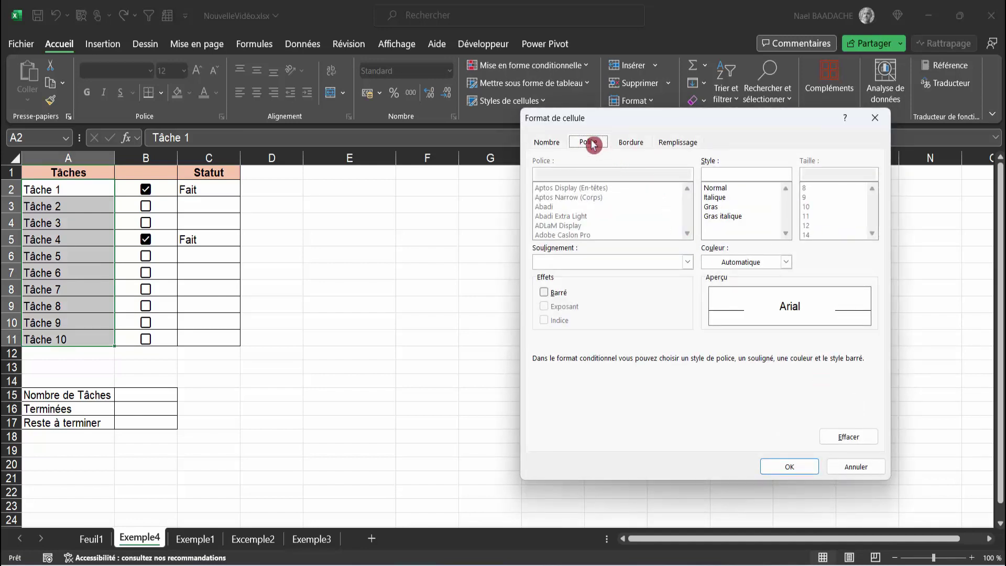
click(545, 294)
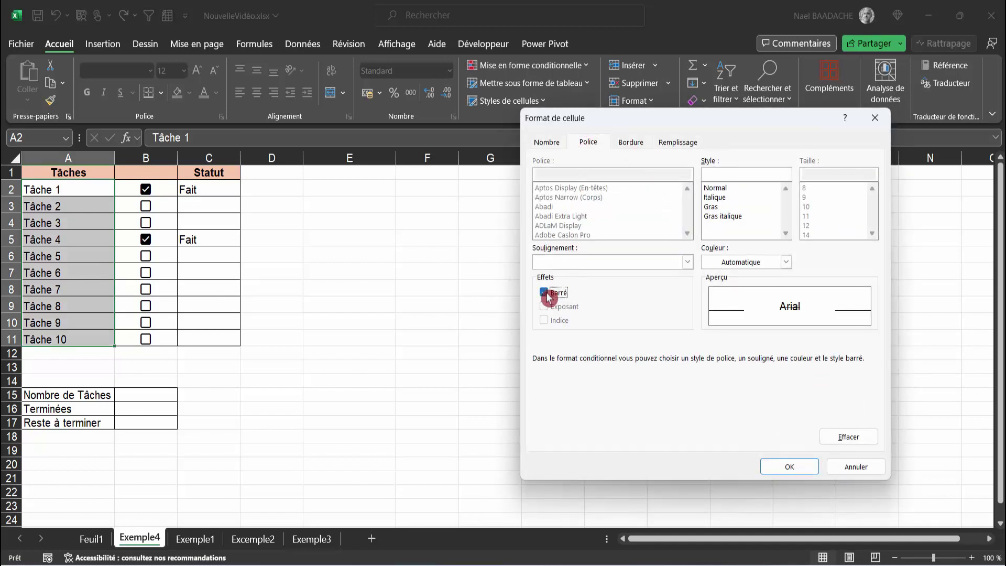
click(797, 466)
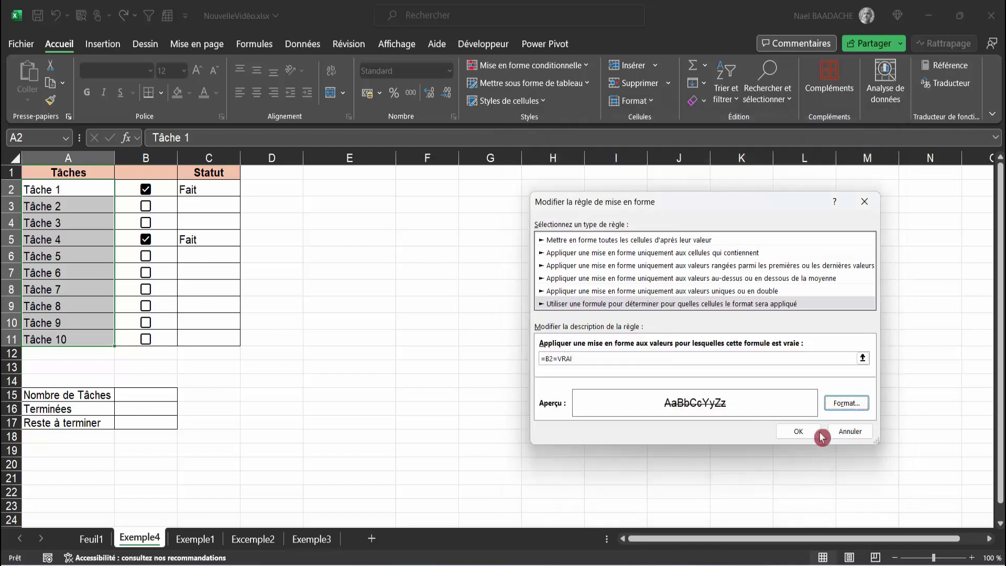
click(801, 433)
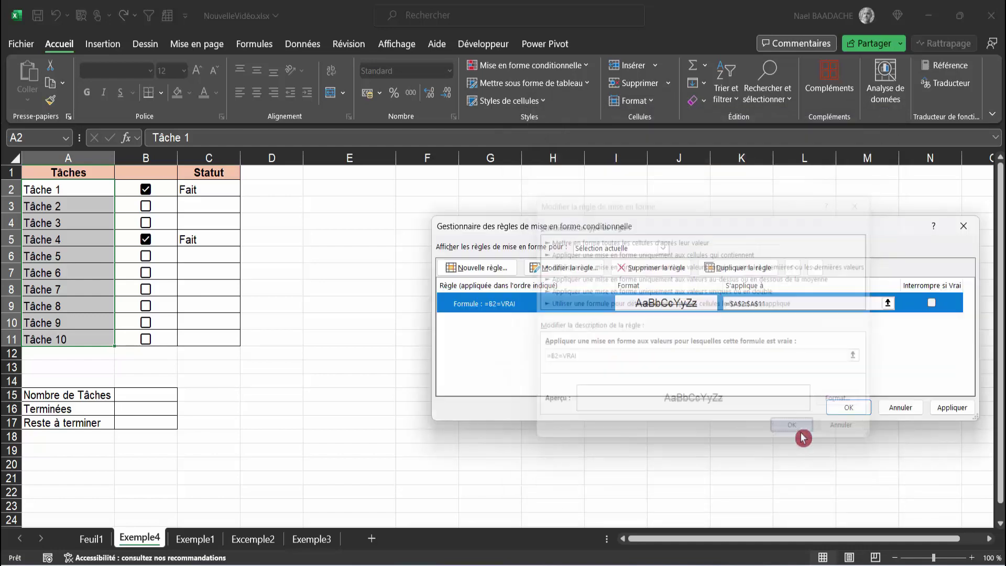
- Apply the strikethrough conditional formatting rule to the task list and tick the check box for Tâche 2
click(849, 407)
click(188, 357)
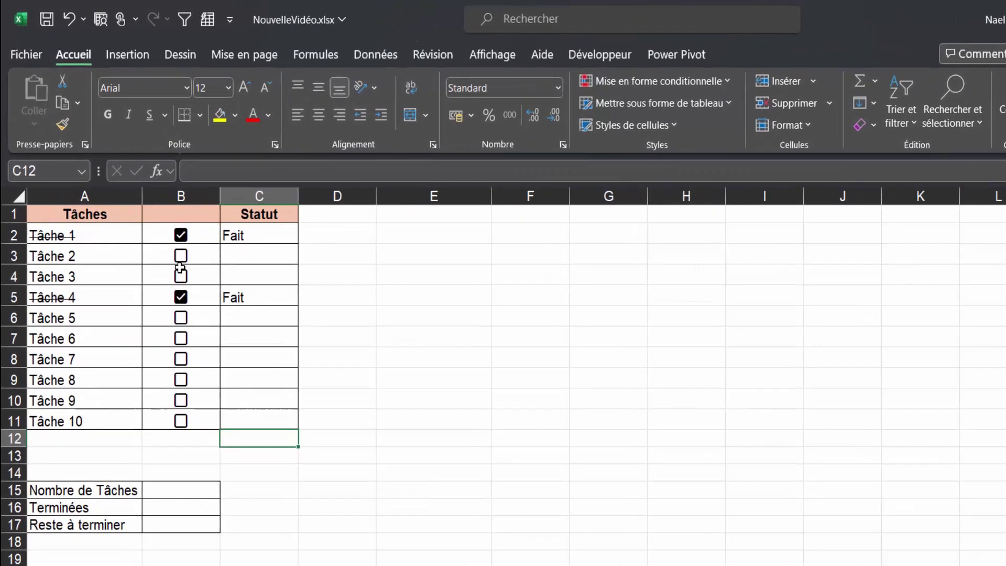
click(180, 257)
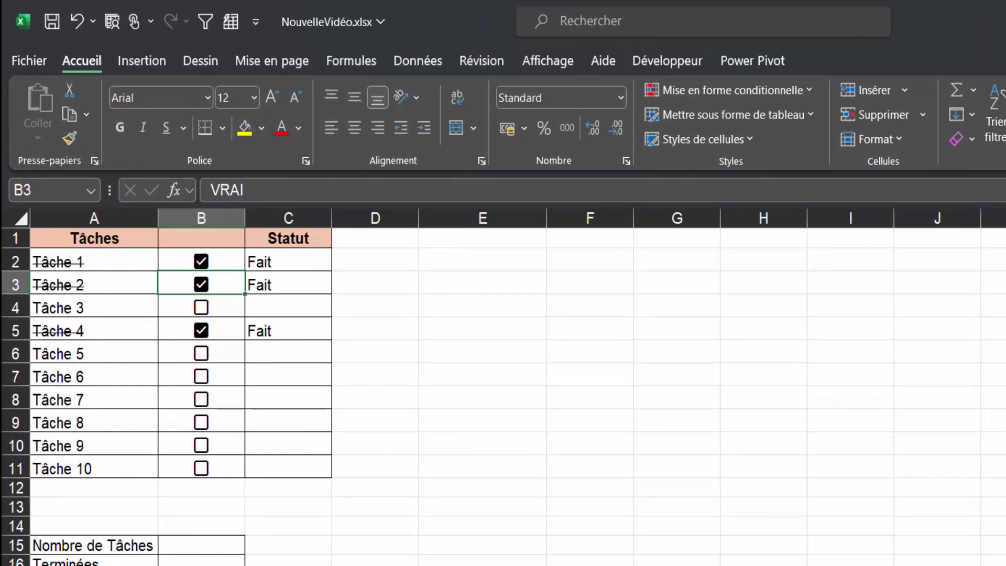
click(540, 327)
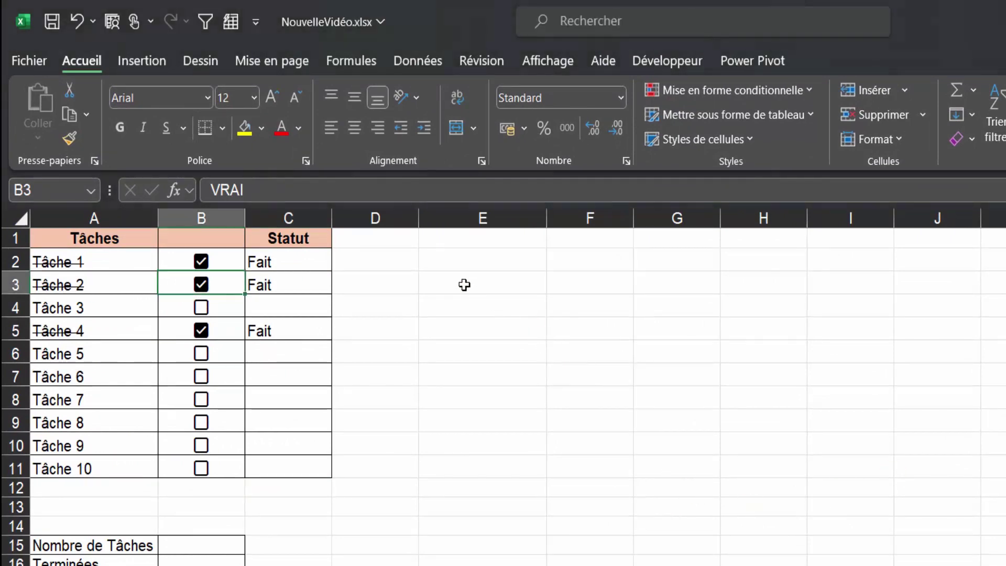
click(413, 264)
click(476, 260)
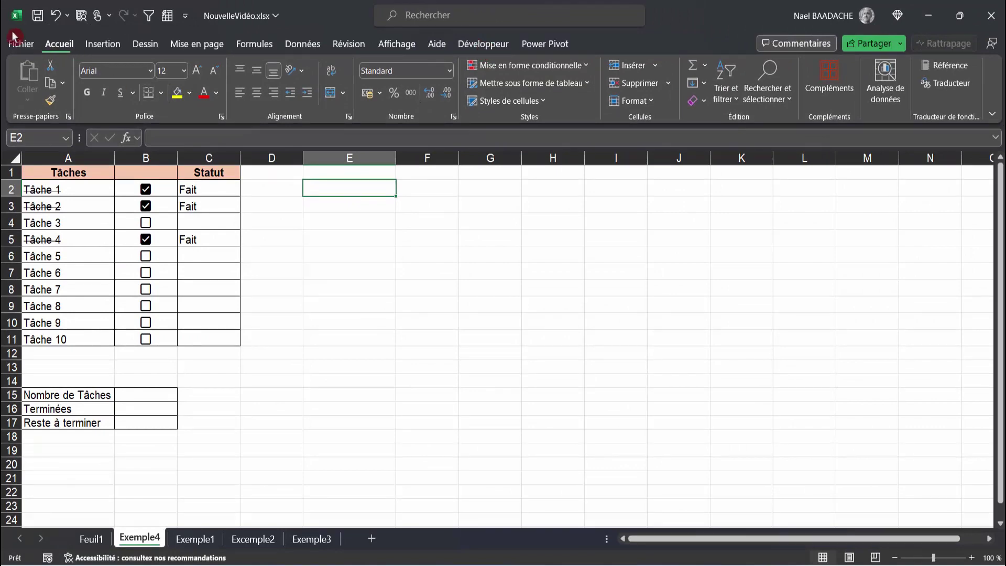
- Check in Excel's ribbon customization options that the Développeur tab is enabled, and confirm the options
click(21, 44)
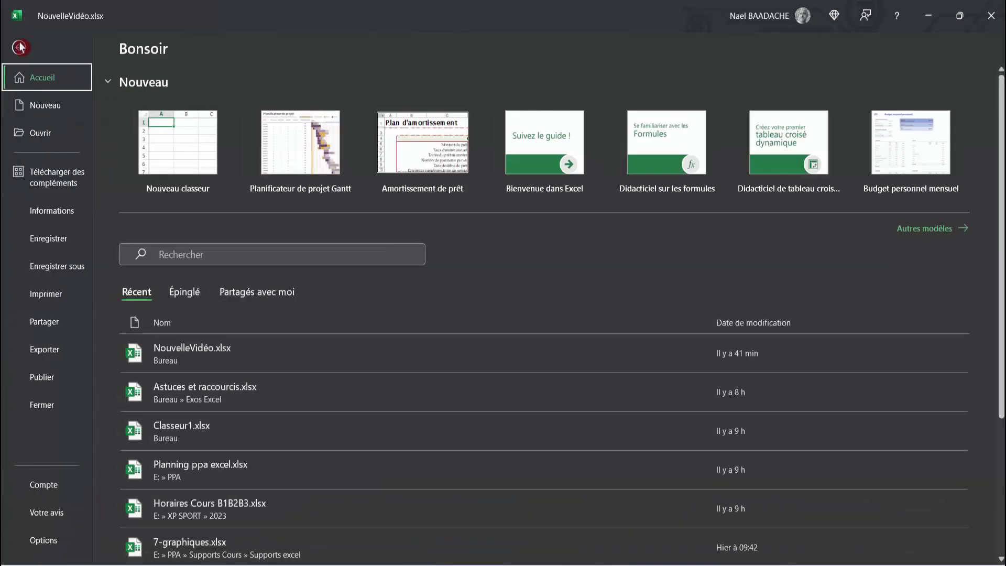
click(42, 540)
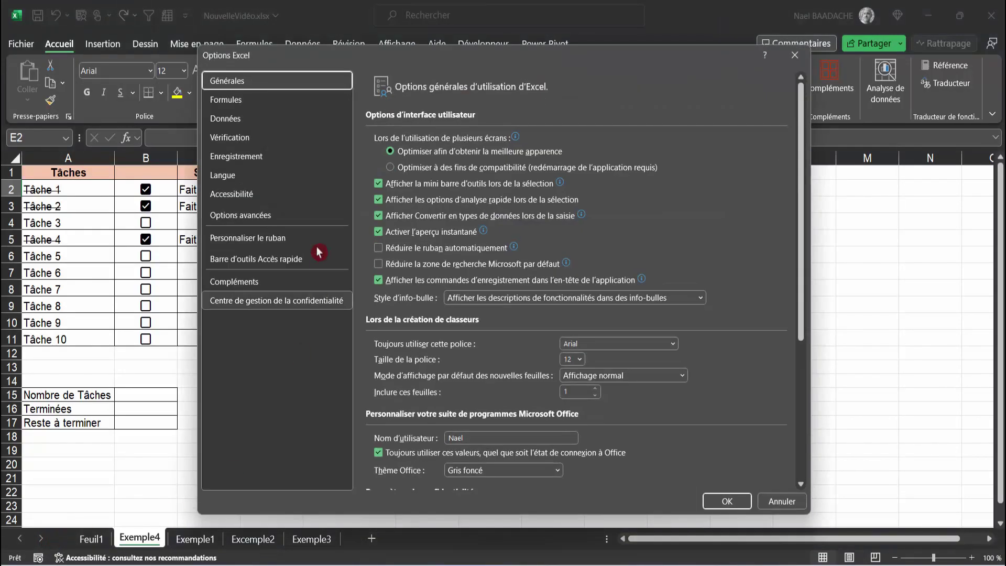
click(264, 239)
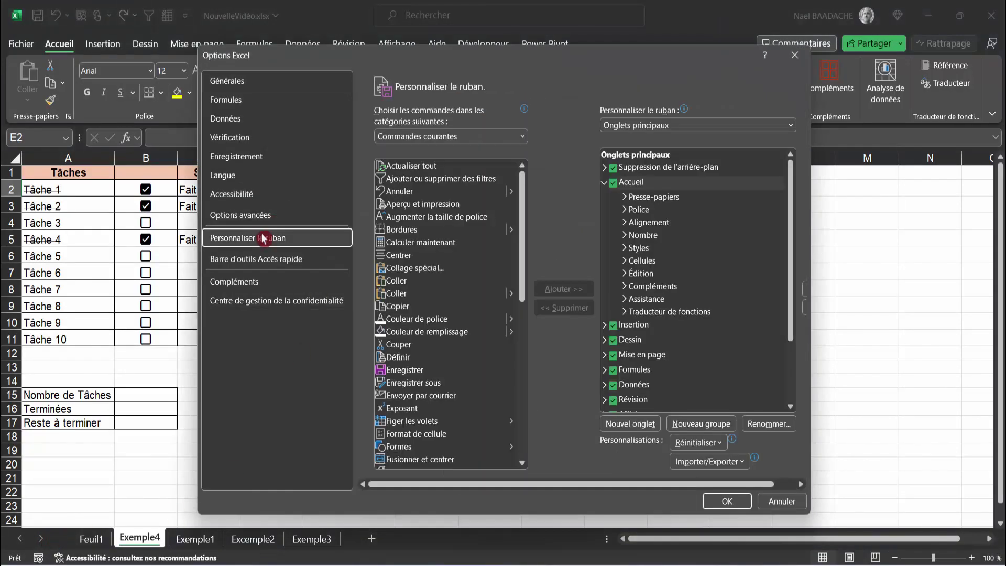
scroll(660, 258, down, 2)
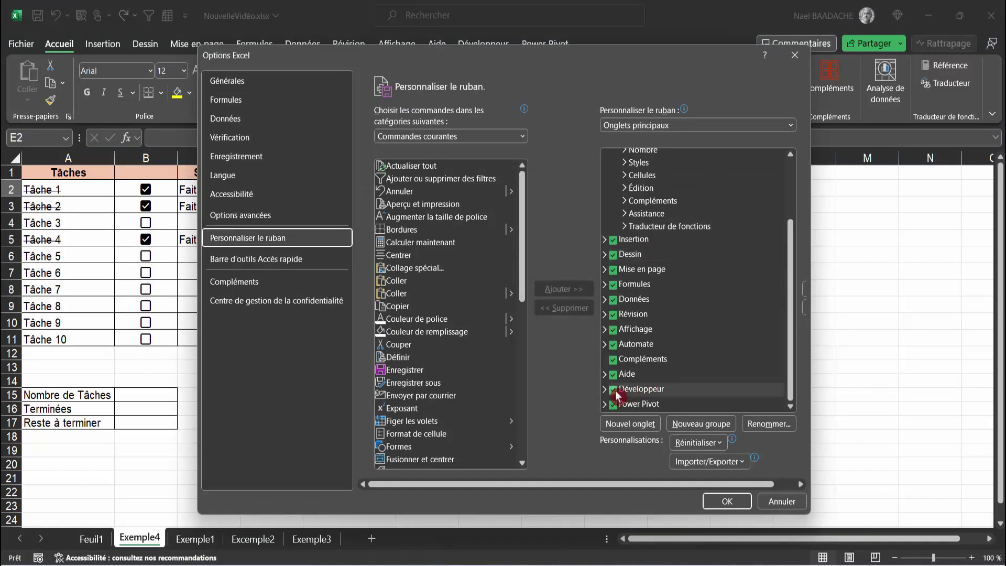
click(731, 503)
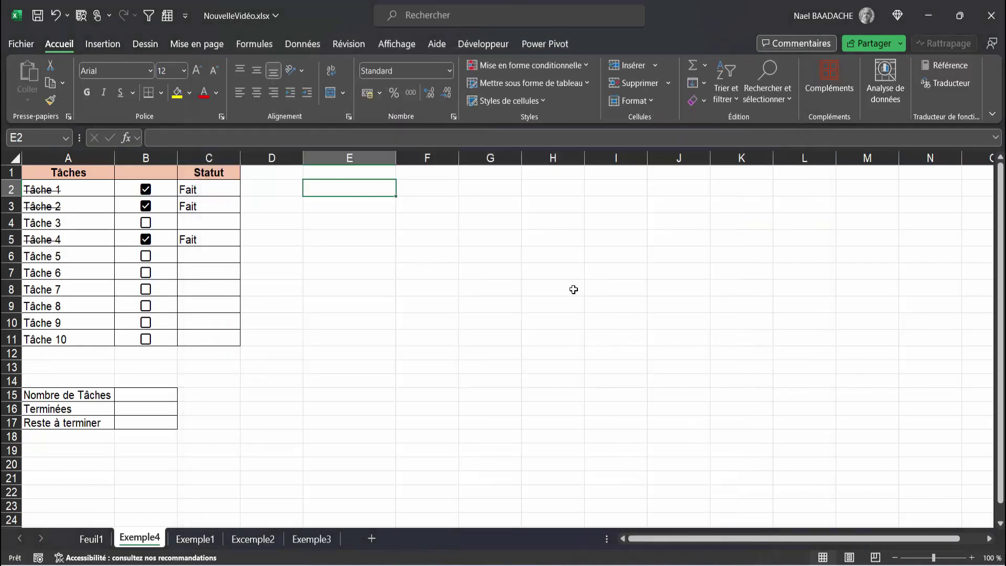
- Insert a form control check box inside cell E2, sized to about the row's height
click(482, 47)
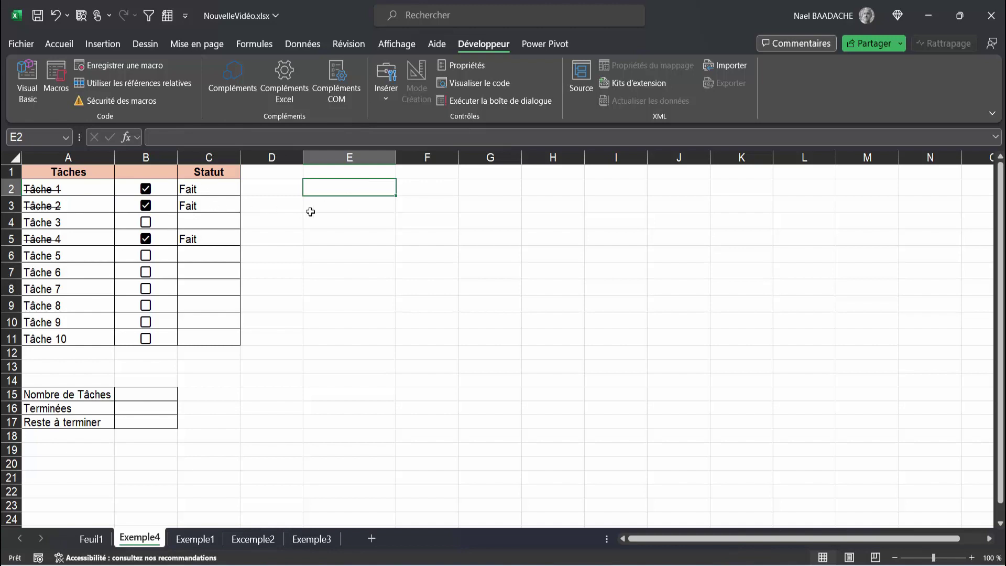
click(386, 106)
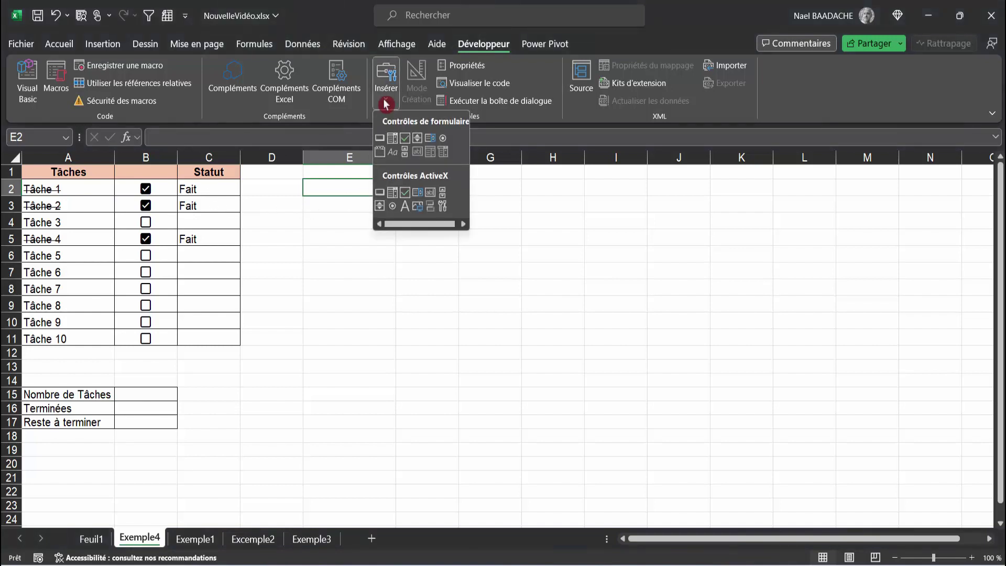
click(407, 140)
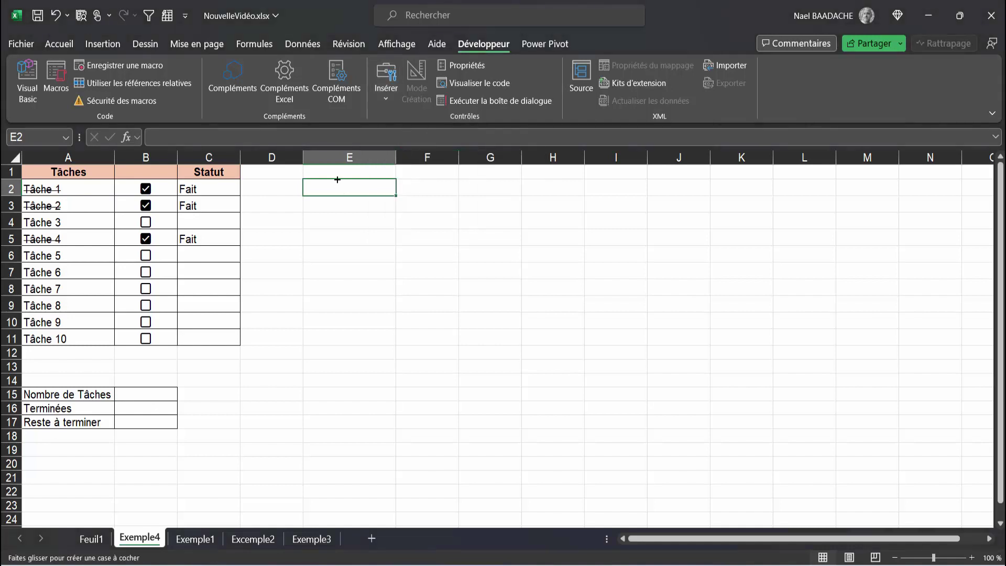
drag(338, 179, 353, 189)
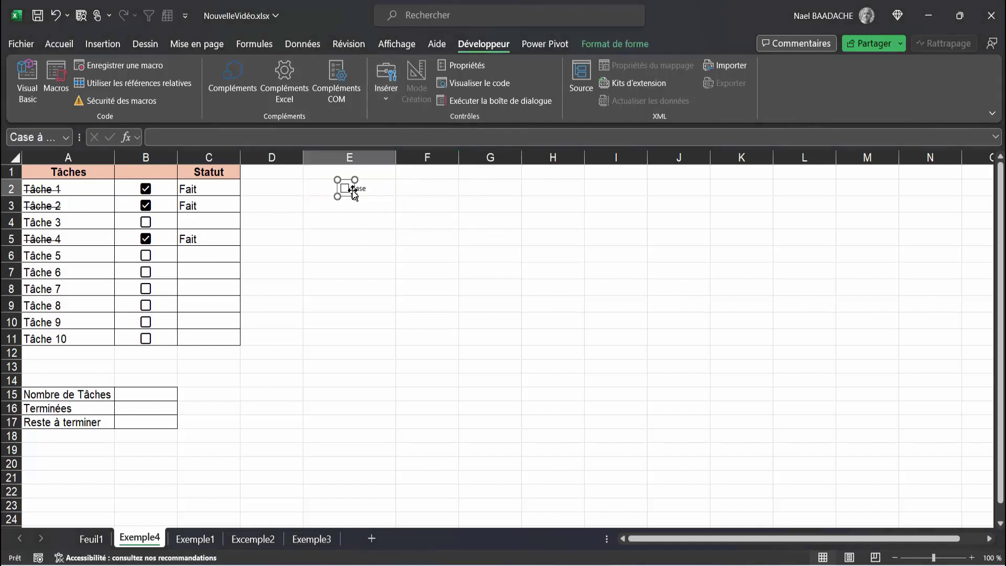
click(388, 234)
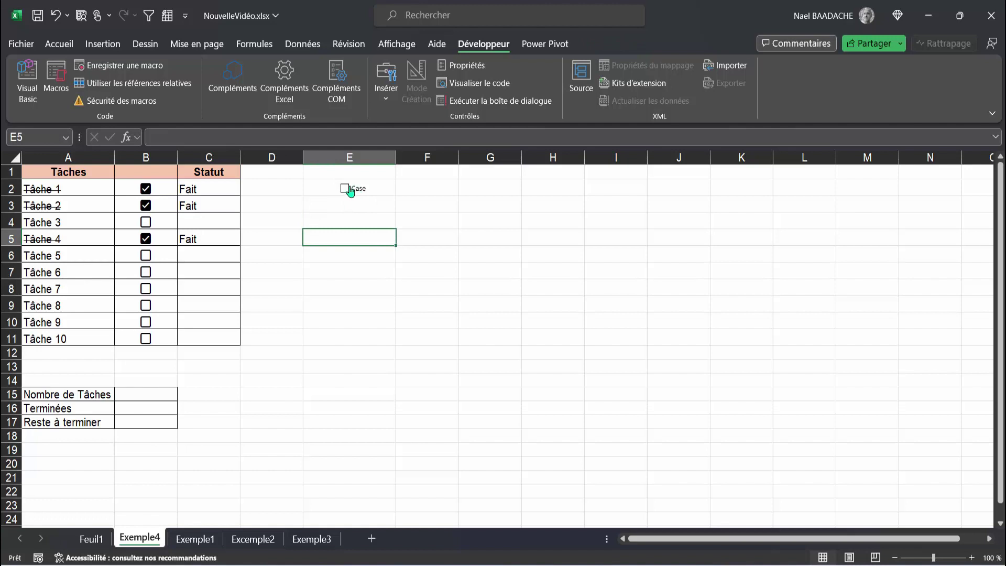
- Delete the caption text of the check box in E2 so only the box remains
right_click(345, 187)
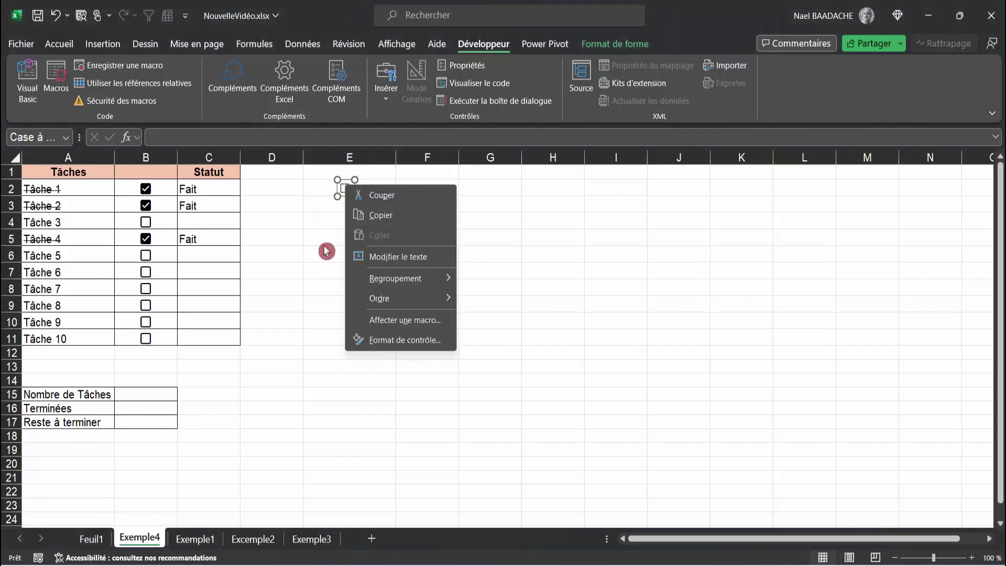
click(338, 195)
click(353, 188)
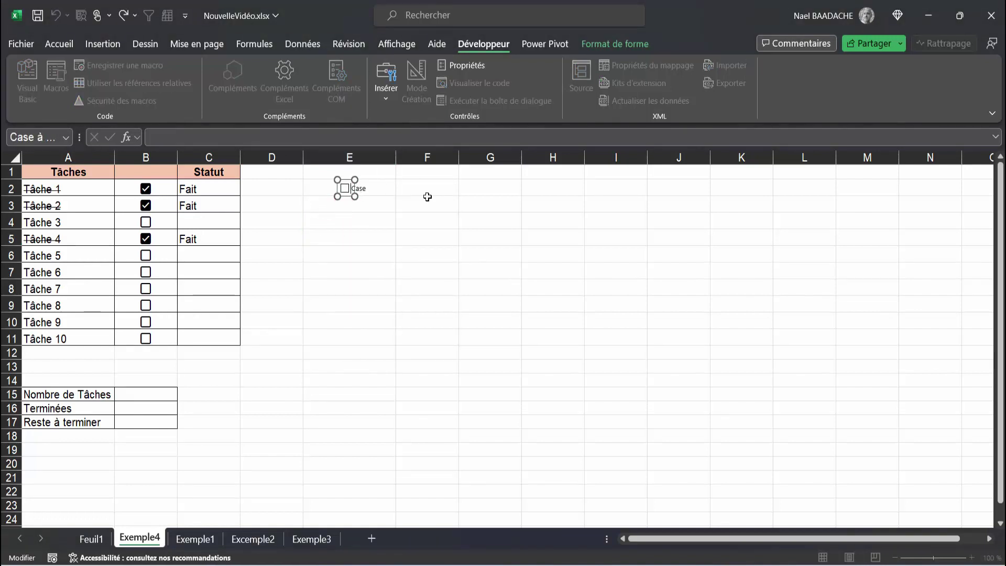
key(Delete)
click(428, 197)
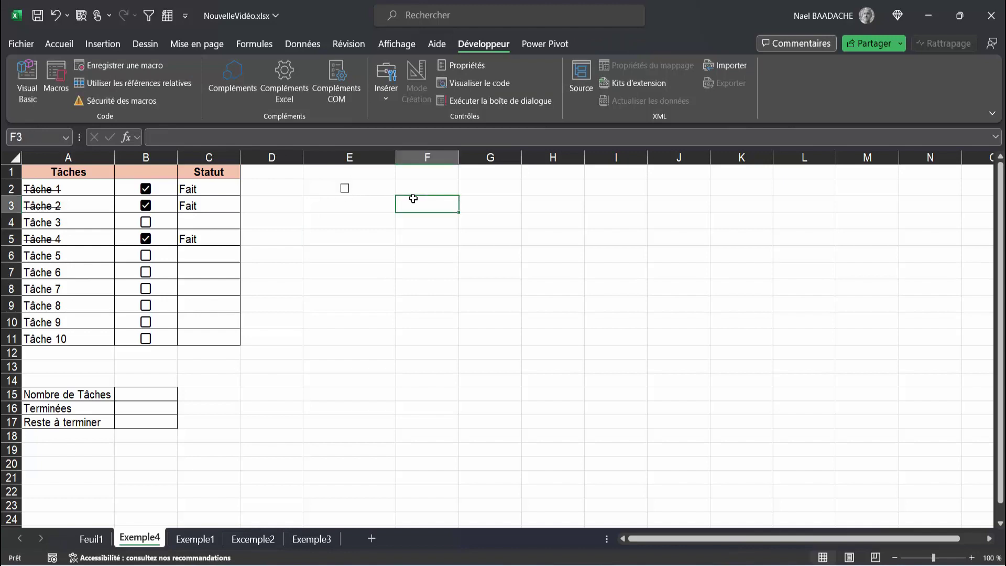
- Fill cell E2 with its check box down through E11
click(373, 190)
drag(394, 195, 385, 340)
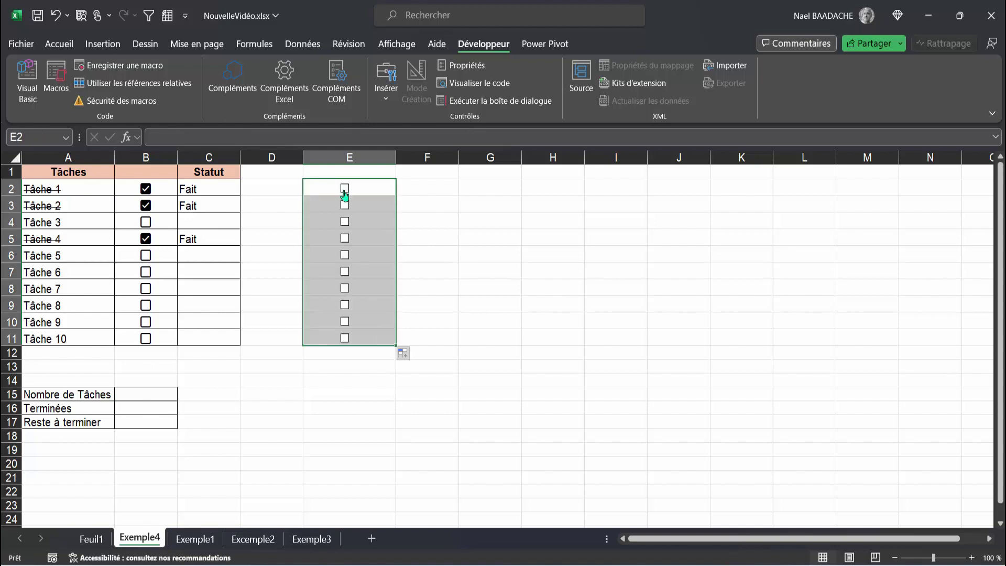
click(558, 234)
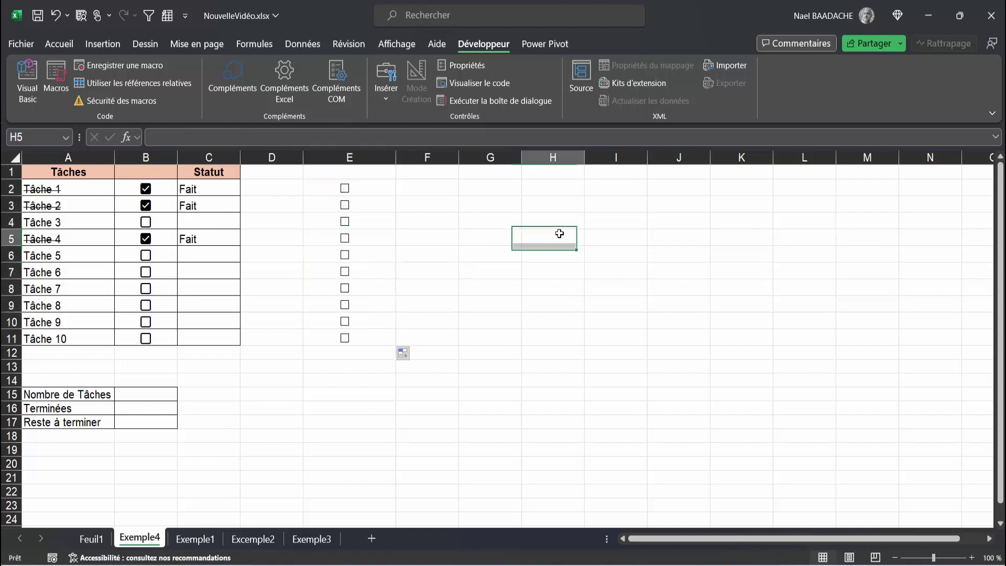
- Link the check box in E2 to cell $E$2 through its control format settings
right_click(344, 193)
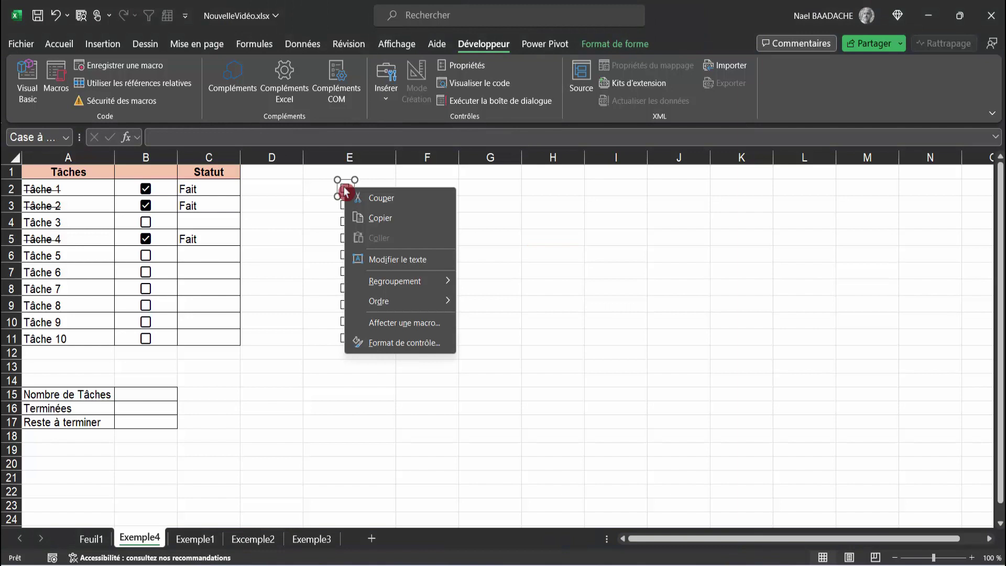
click(388, 346)
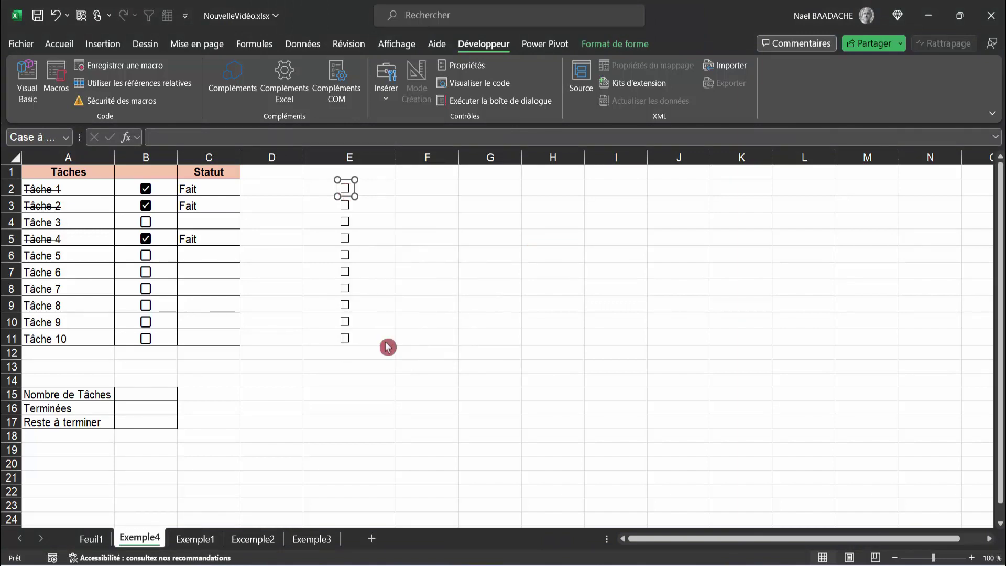
drag(658, 162, 671, 149)
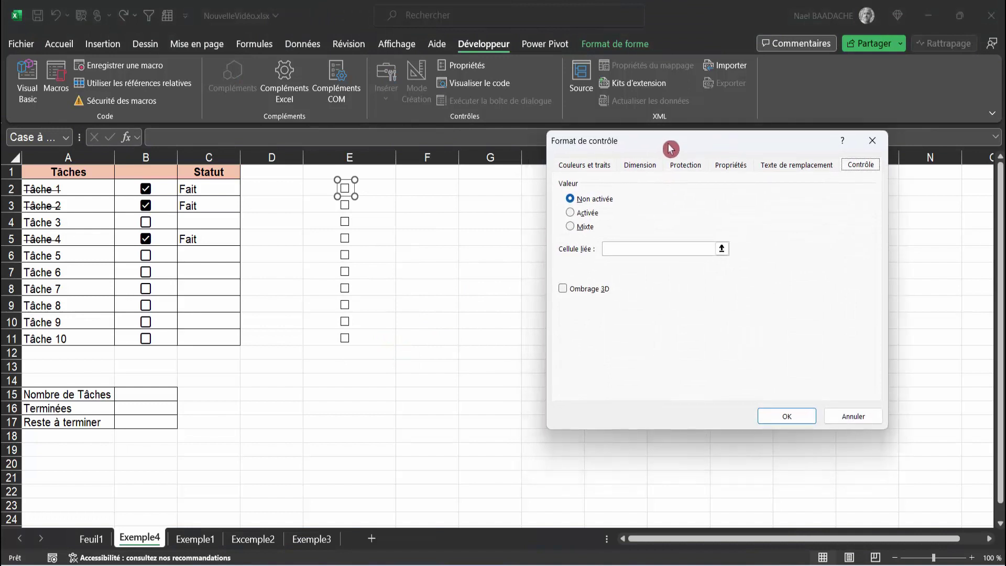
click(617, 249)
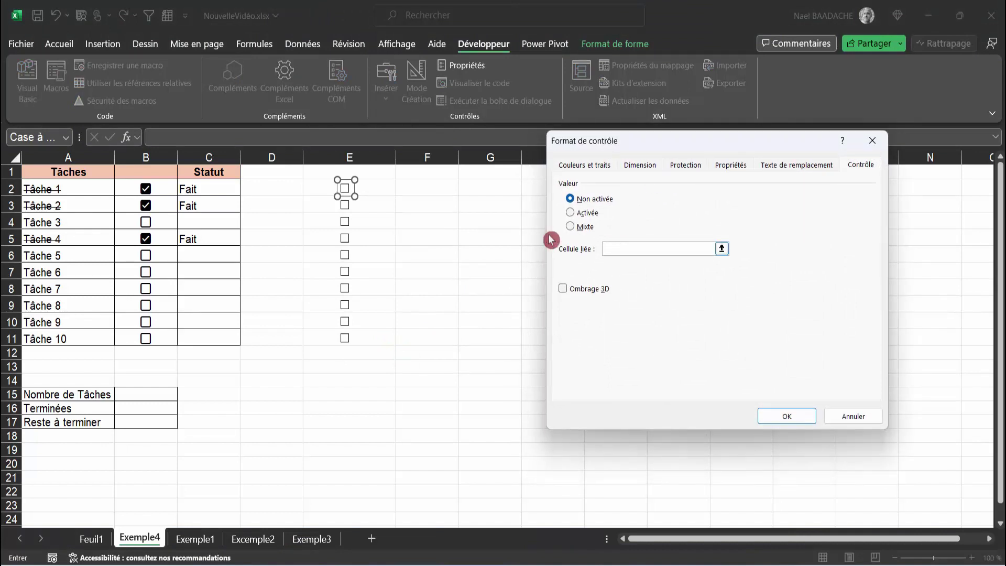
click(320, 185)
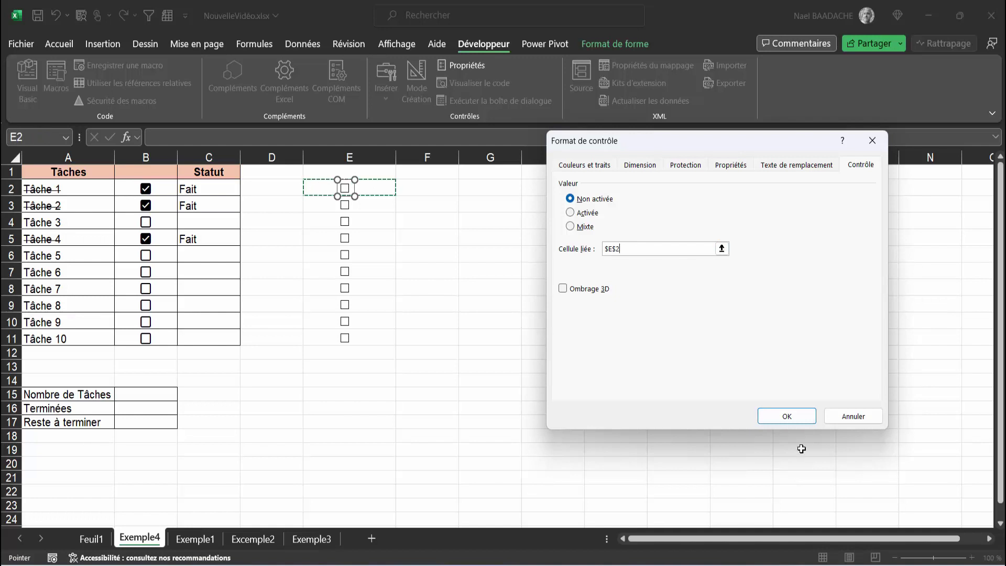
click(791, 419)
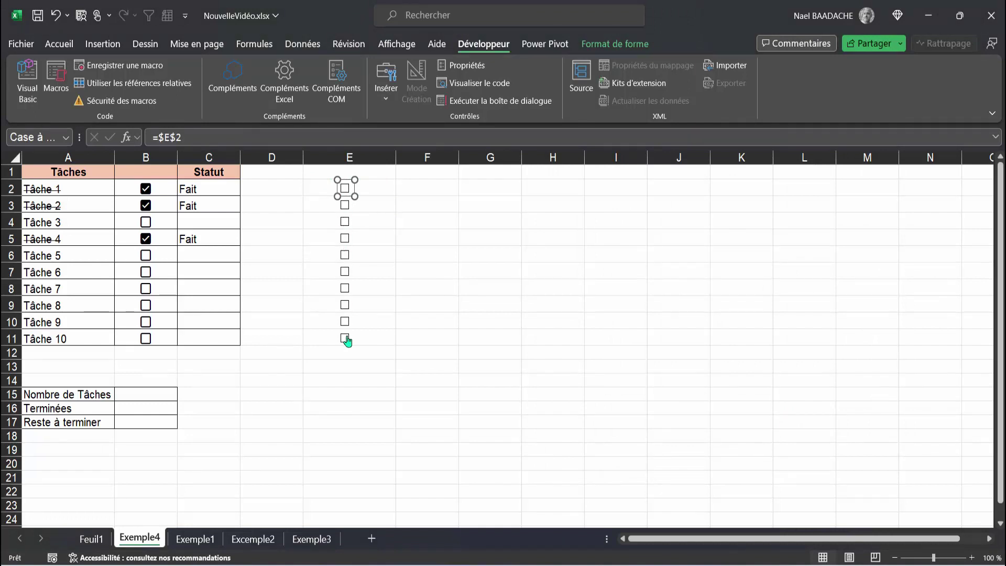
- Tick and untick the check box in E2 to test the value in its linked cell
click(319, 188)
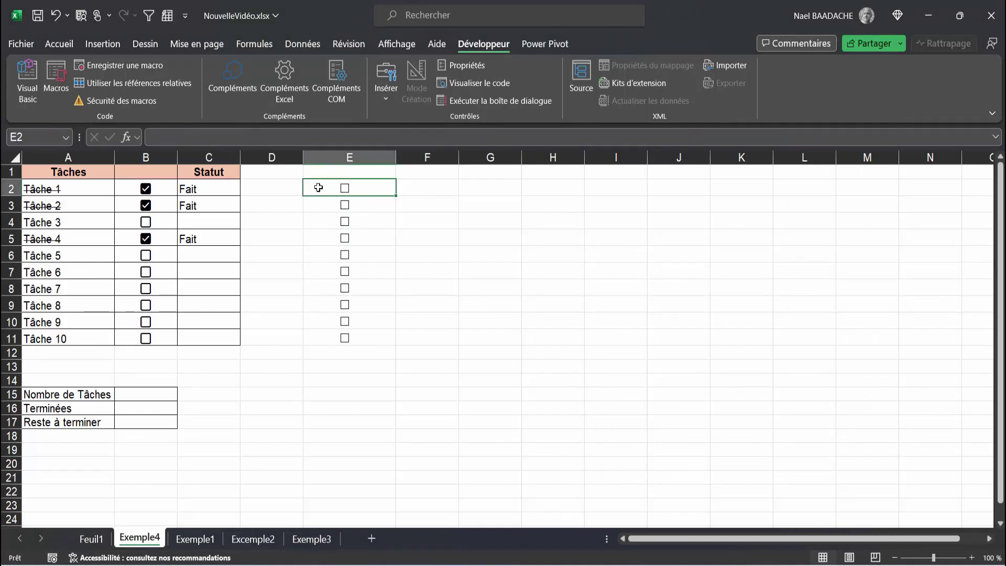
click(346, 191)
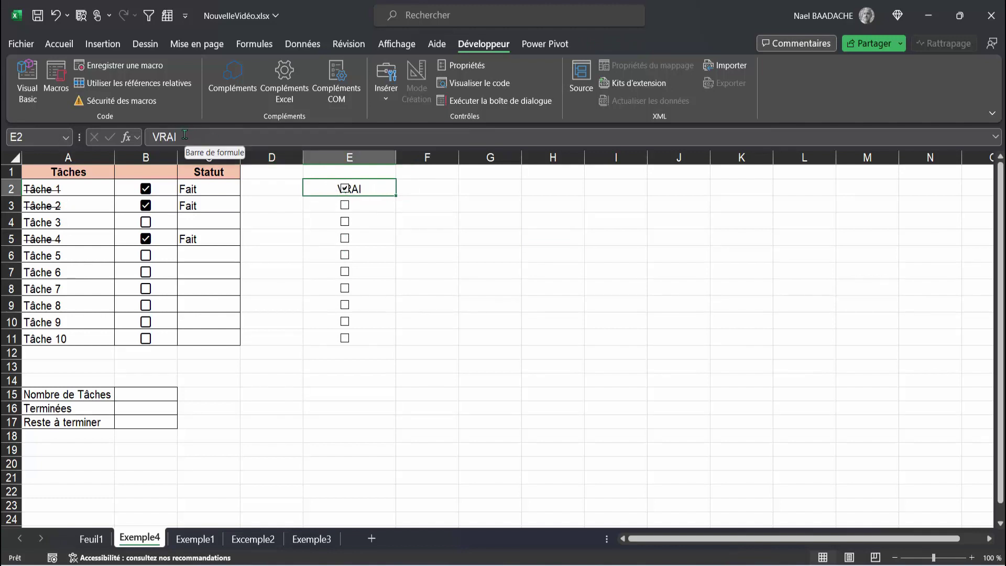
click(345, 189)
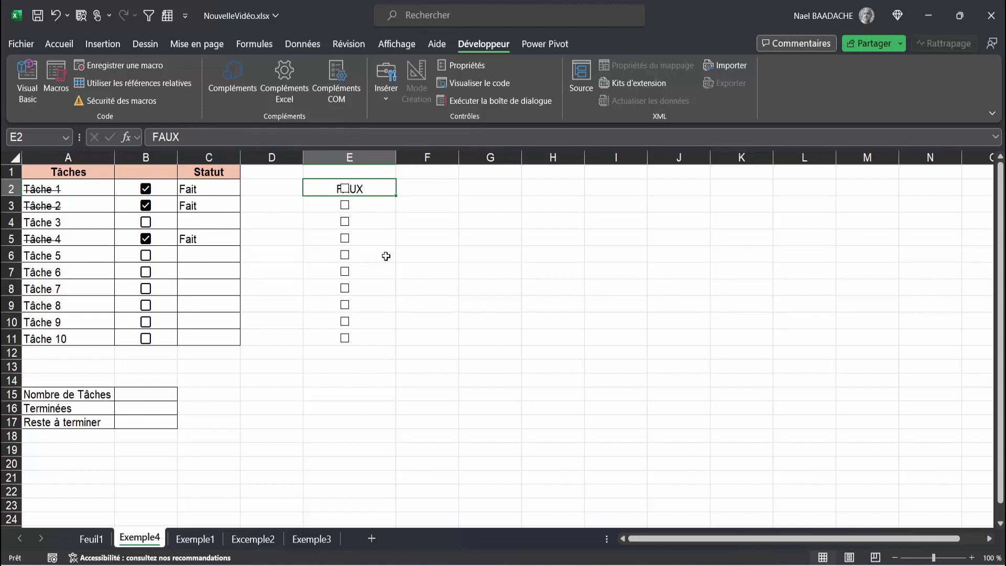
- Set the font color of cell E2 to white to hide the linked value behind the check box
click(60, 42)
click(216, 93)
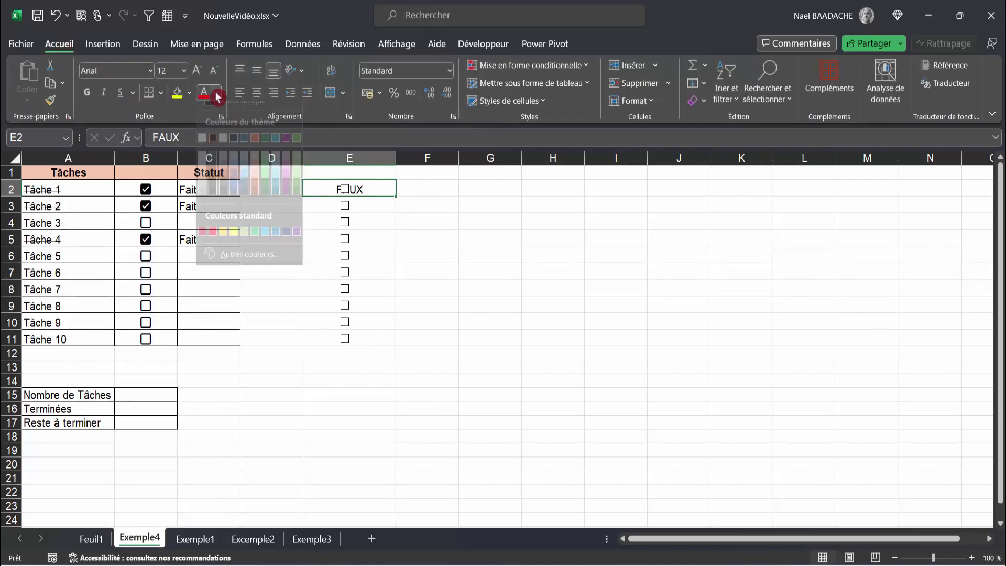
click(203, 149)
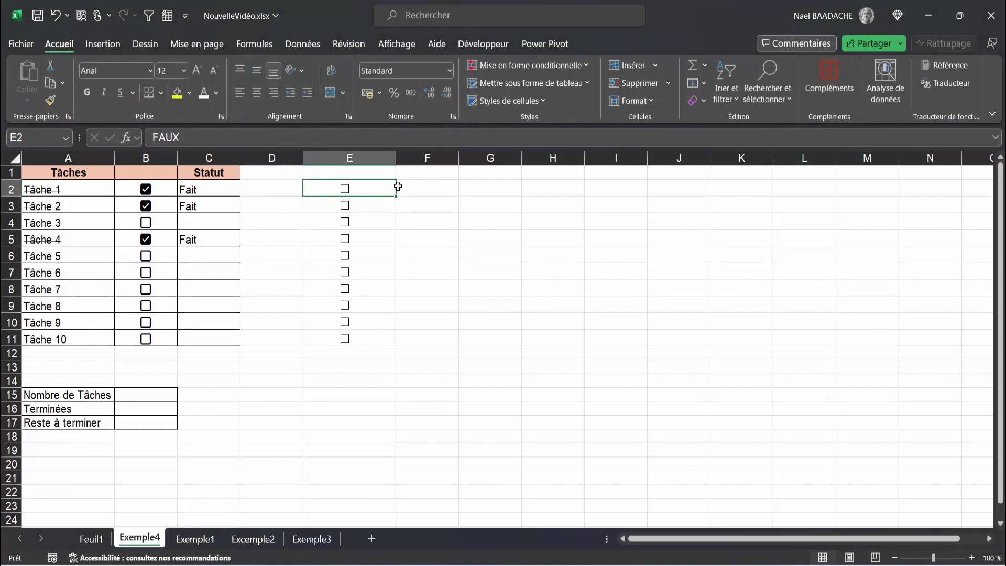
- Enter the formula =SI(E2=VRAI;"Fait";"") in cell F2 to derive the status from the check box's linked cell
click(440, 191)
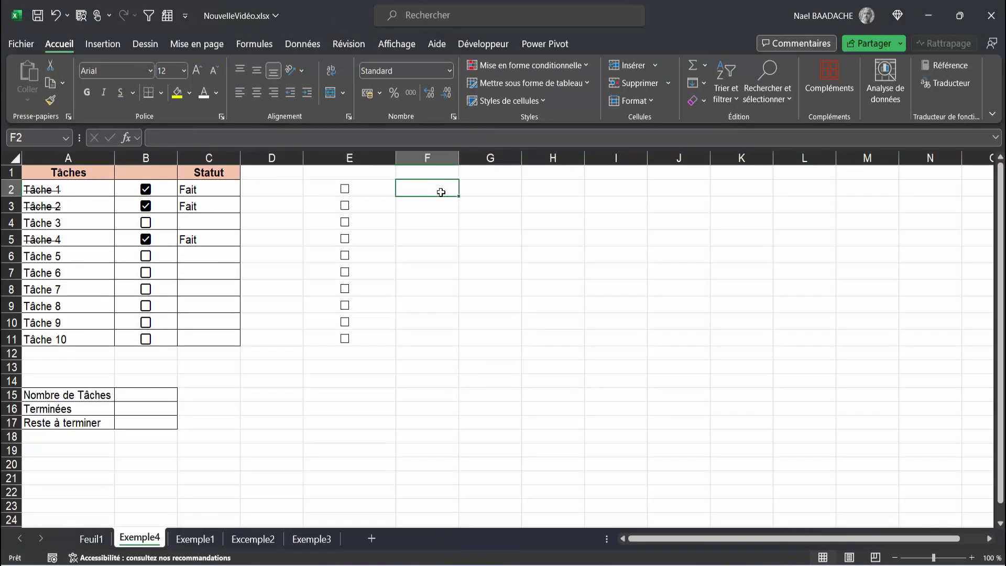
text(=)
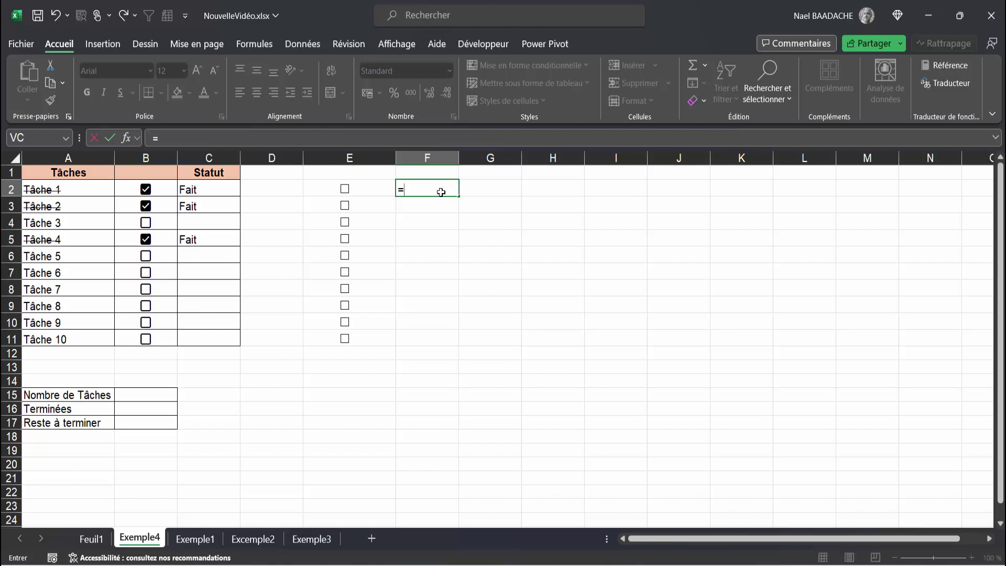
text(si()
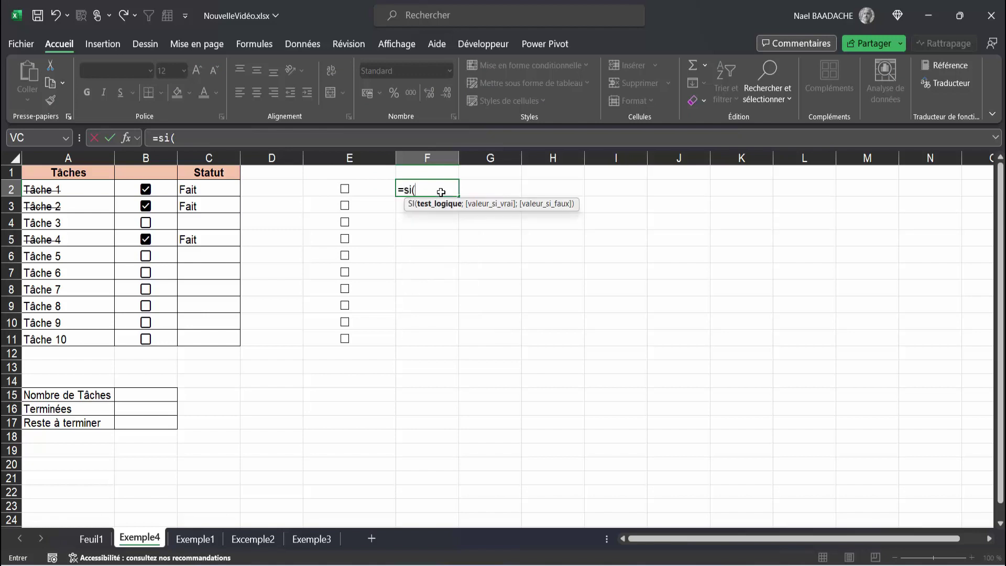
click(322, 187)
text(=)
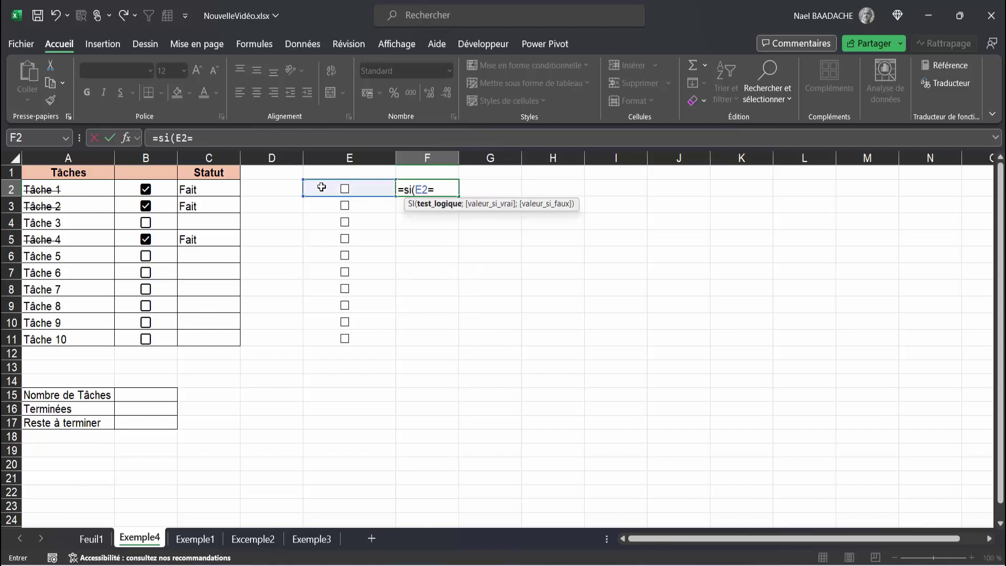
text(VRAI;)
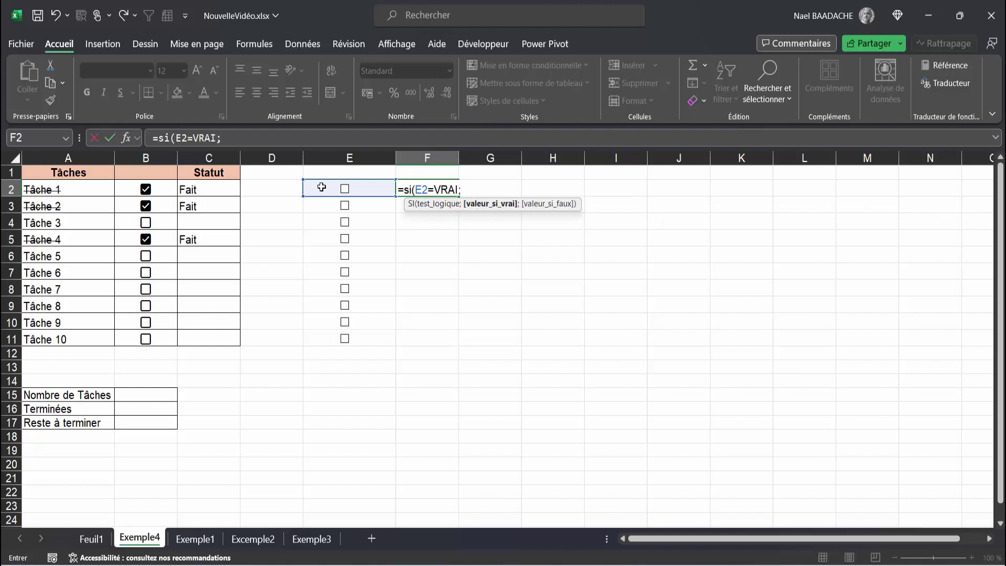
text("Fait";)
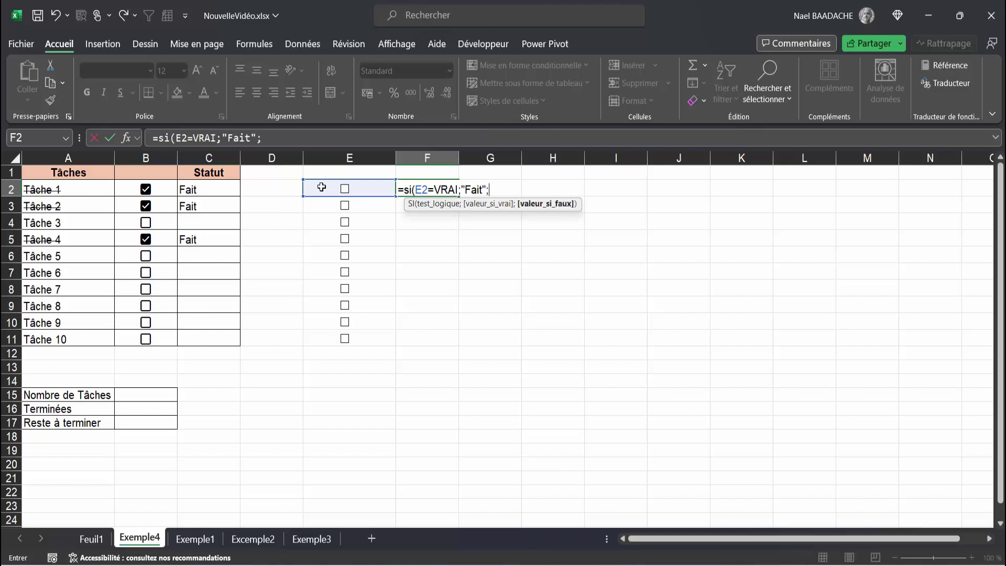
text(""))
key(Return)
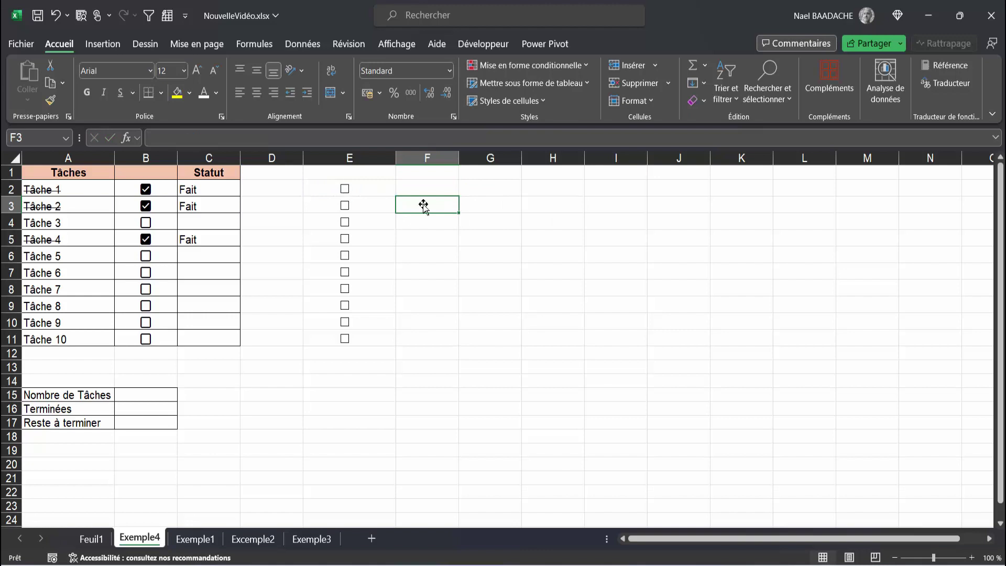
click(428, 187)
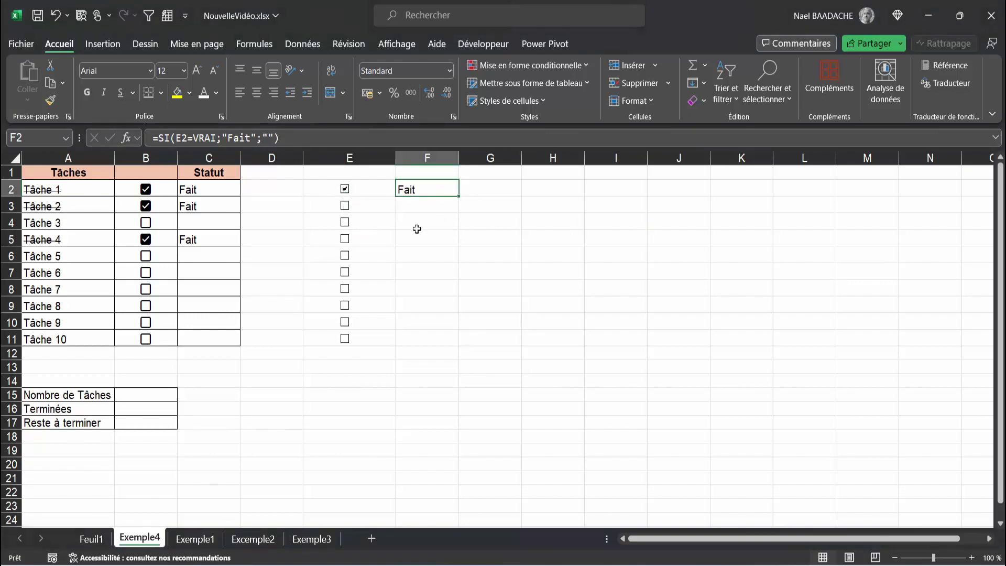
- Try linking the check box in E3 to cell $E$3 in its control format settings, and cancel the change
right_click(344, 207)
key(Escape)
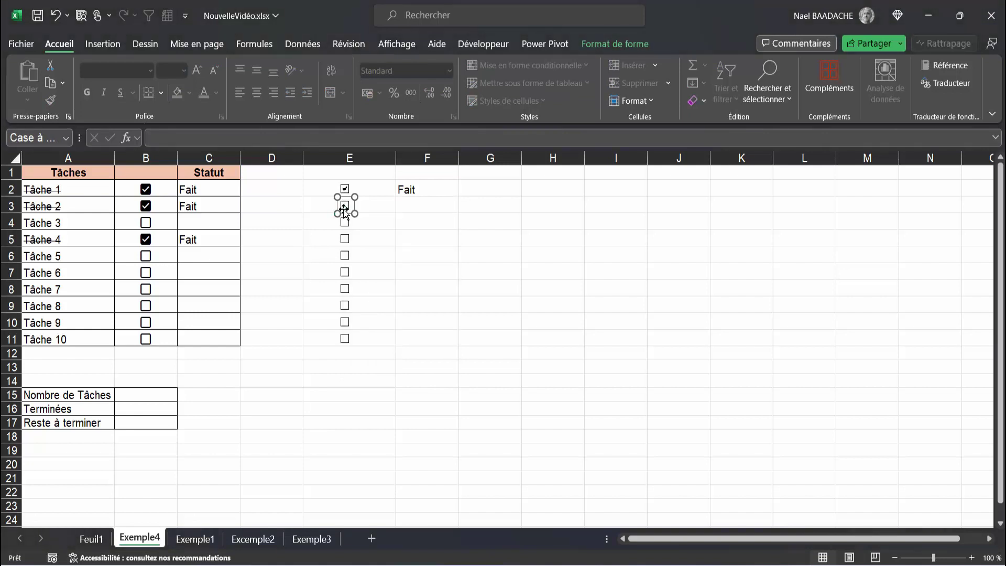
right_click(344, 207)
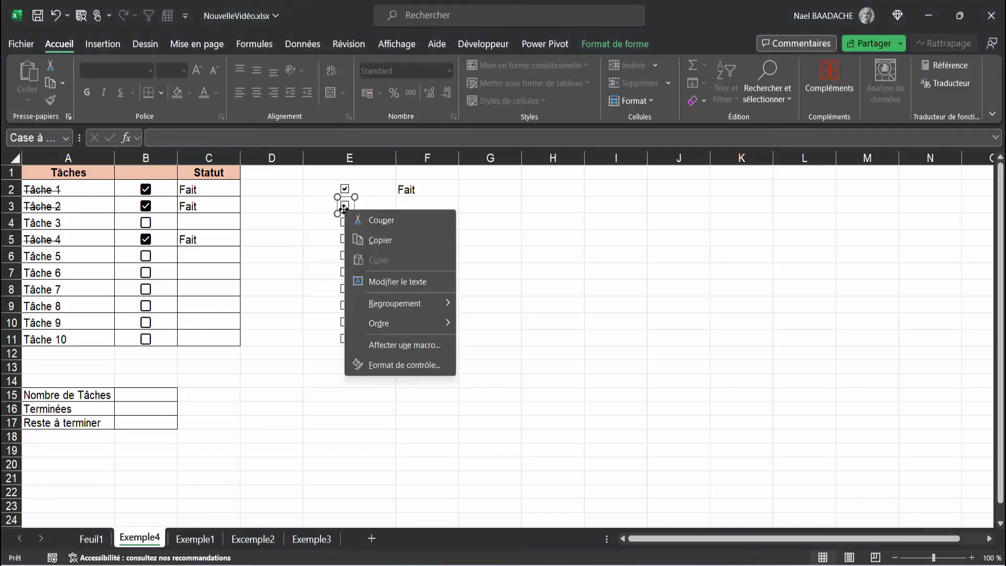
click(385, 367)
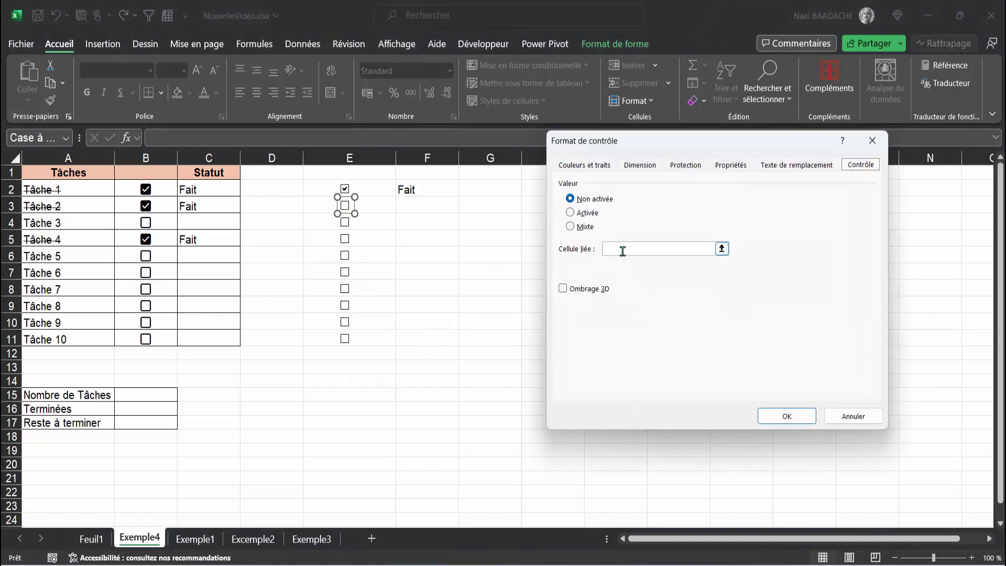
click(625, 249)
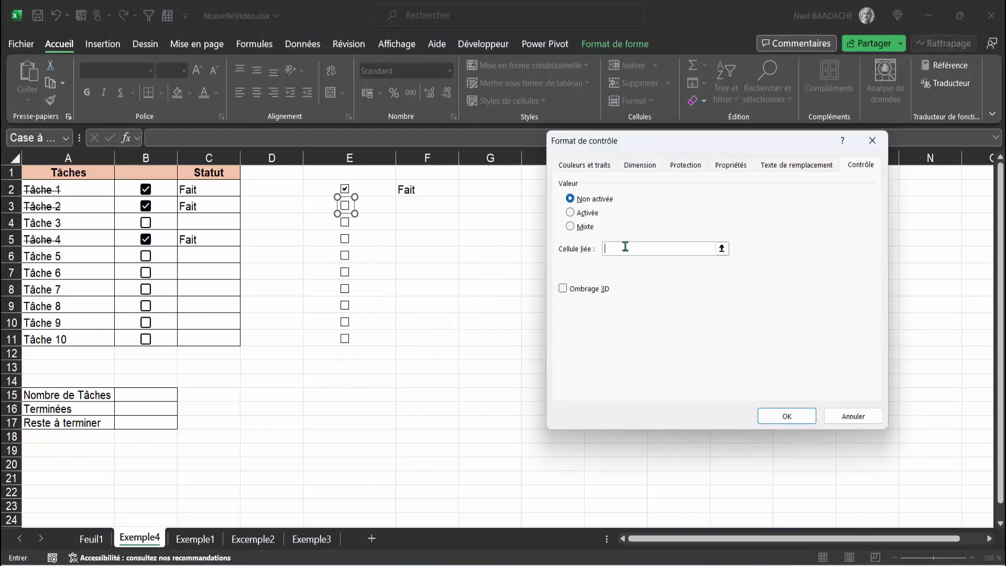
click(317, 206)
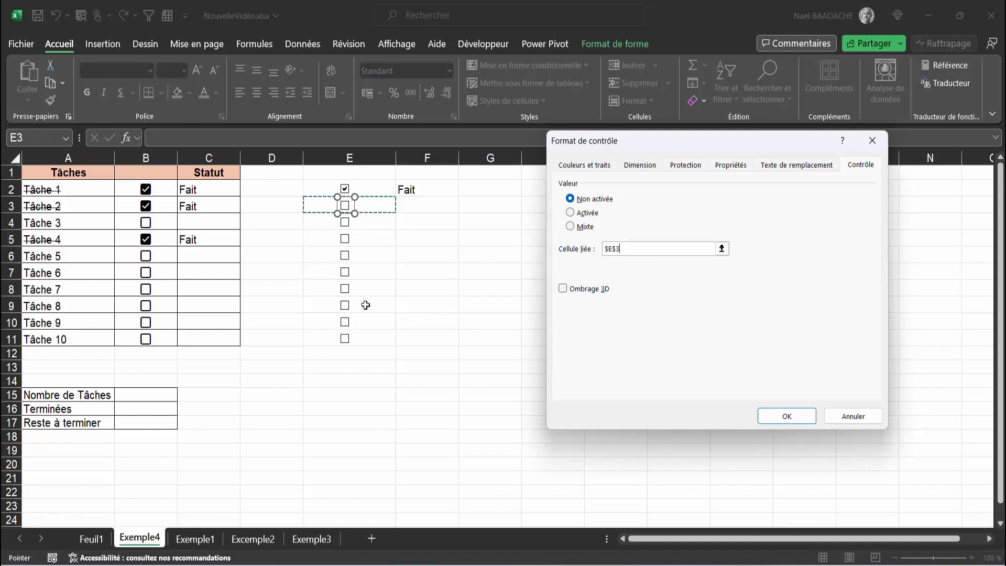
click(842, 414)
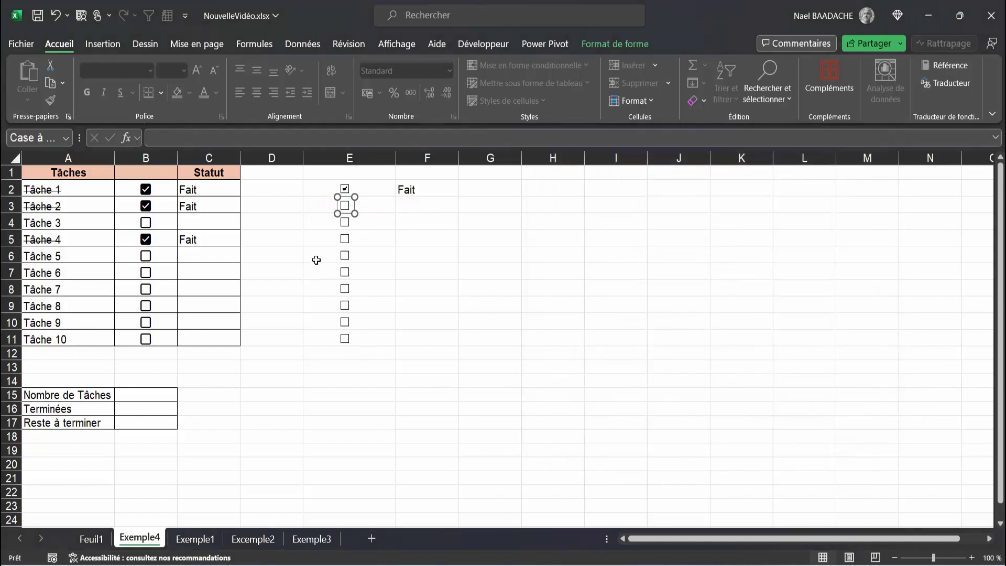
click(424, 190)
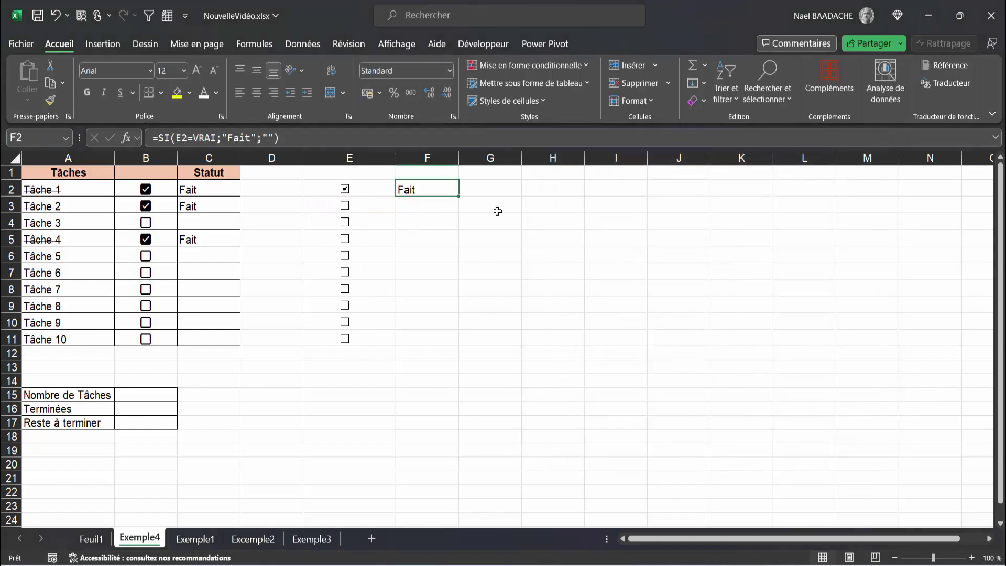
click(99, 48)
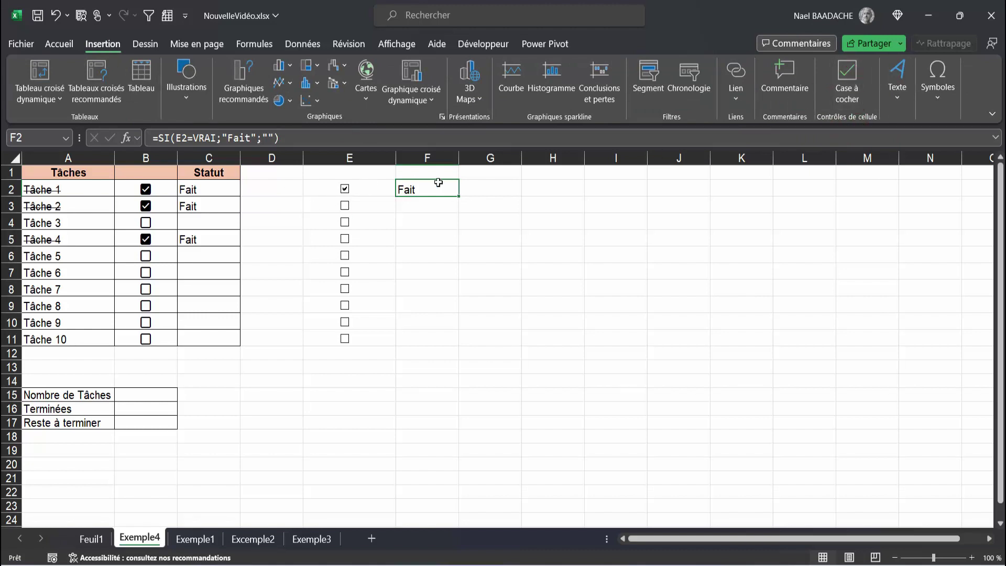
- Count the tasks in cell B15 with the formula =NBVAL(A2:A11)
click(148, 394)
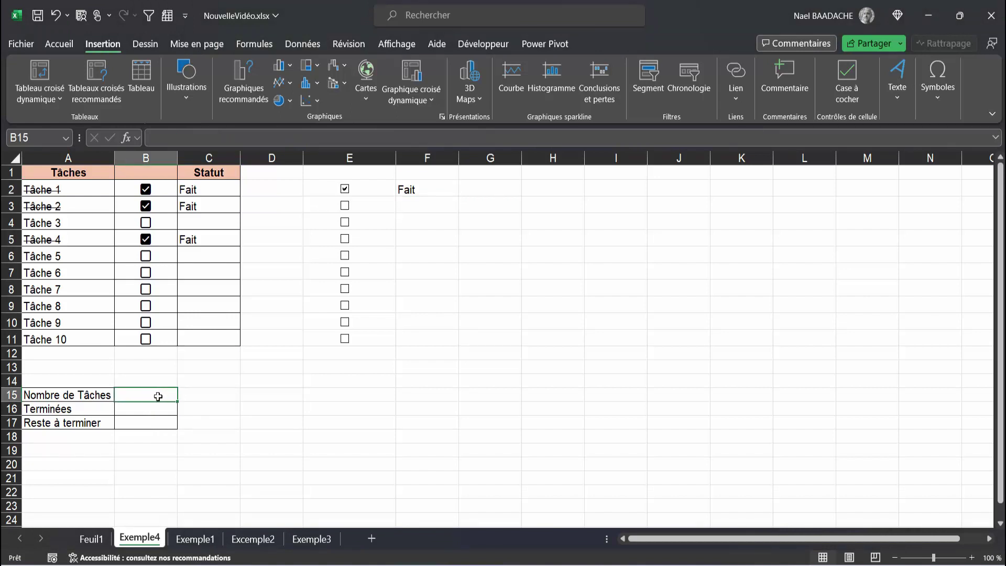
text(=)
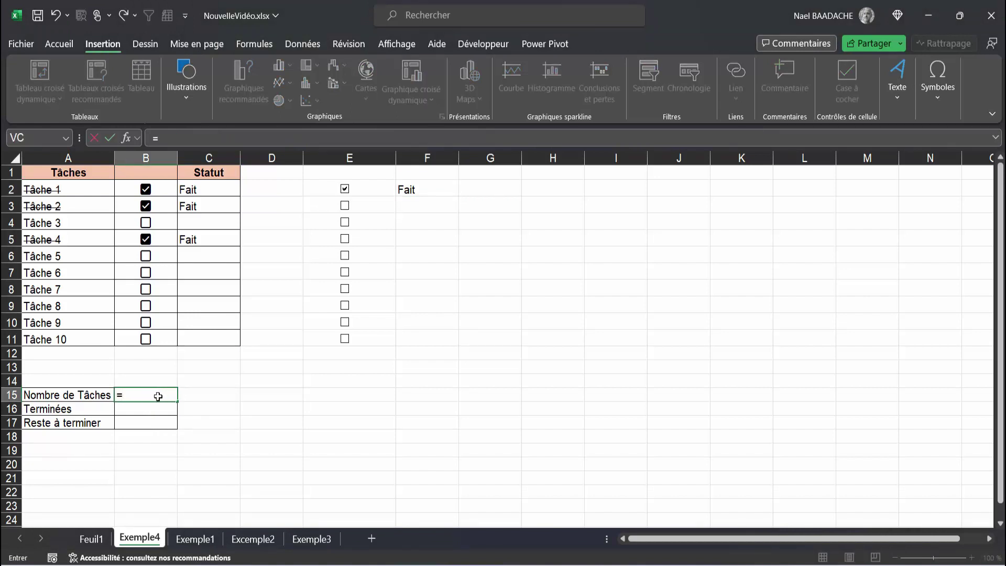
text(NBVAL()
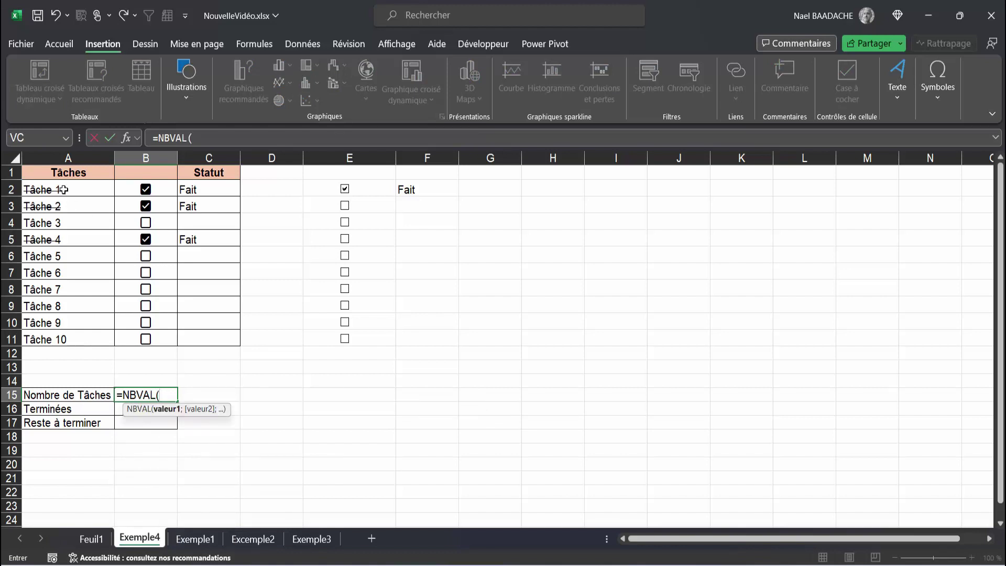
drag(63, 190, 67, 339)
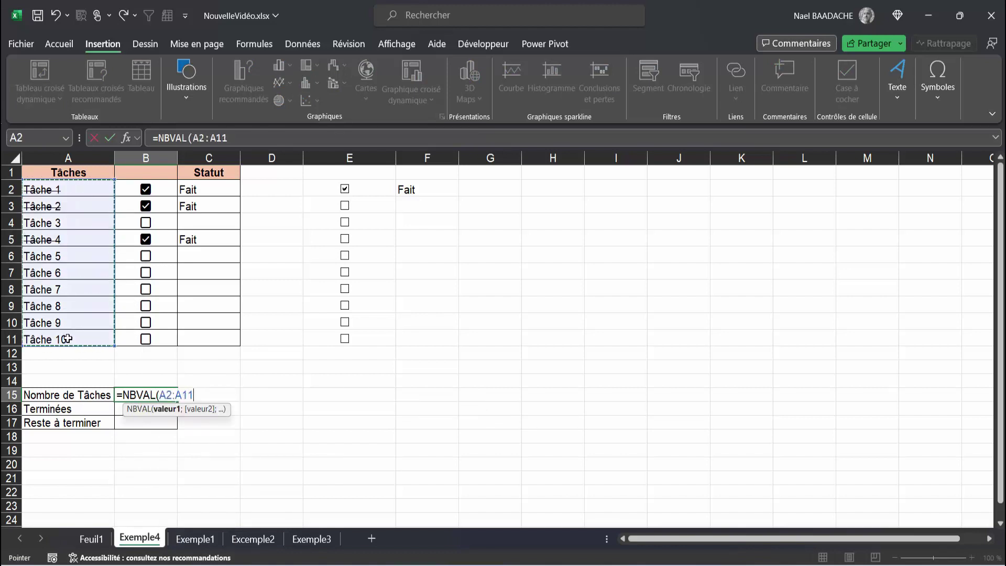
text())
key(Return)
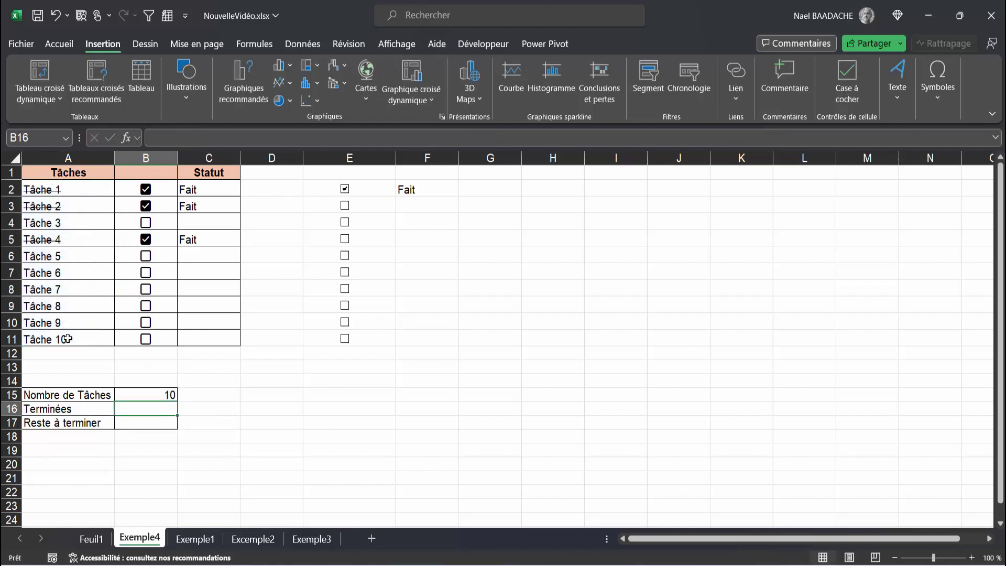
click(145, 393)
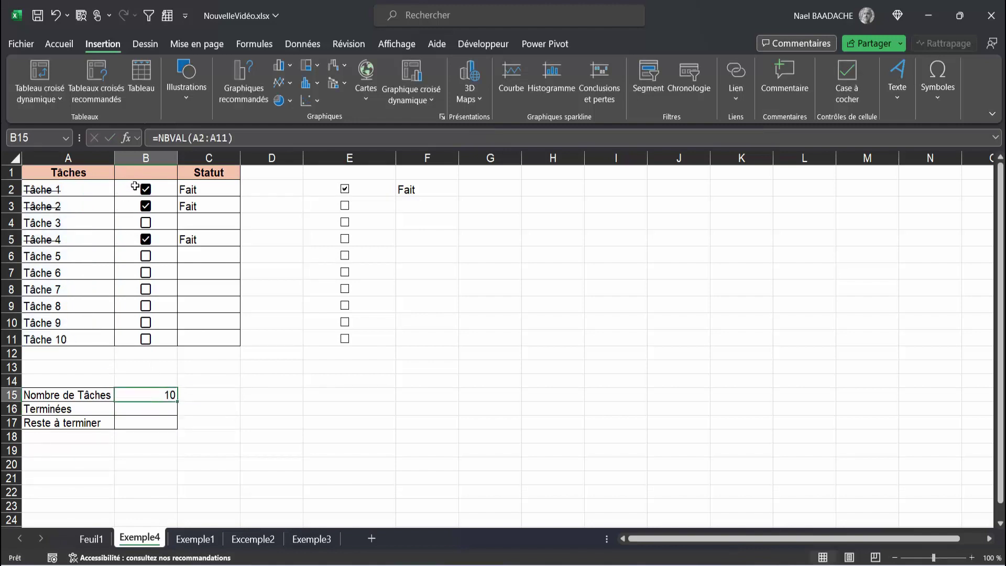
- Count the completed tasks in cell B16 with =NB.SI(B2:B11;VRAI), and tick the check box of Tâche 6 to test it
click(149, 409)
text(=NB.SI()
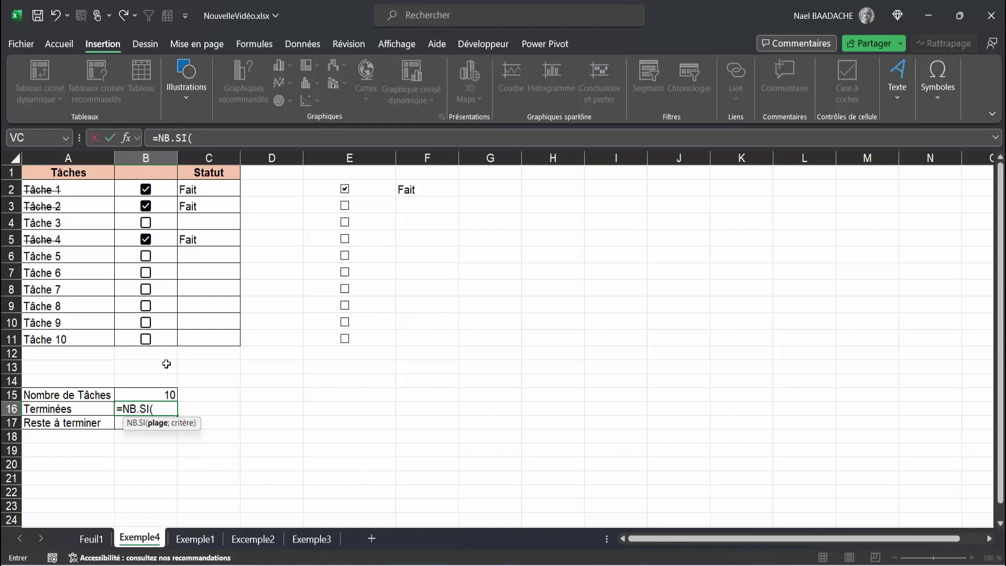
drag(123, 189, 141, 337)
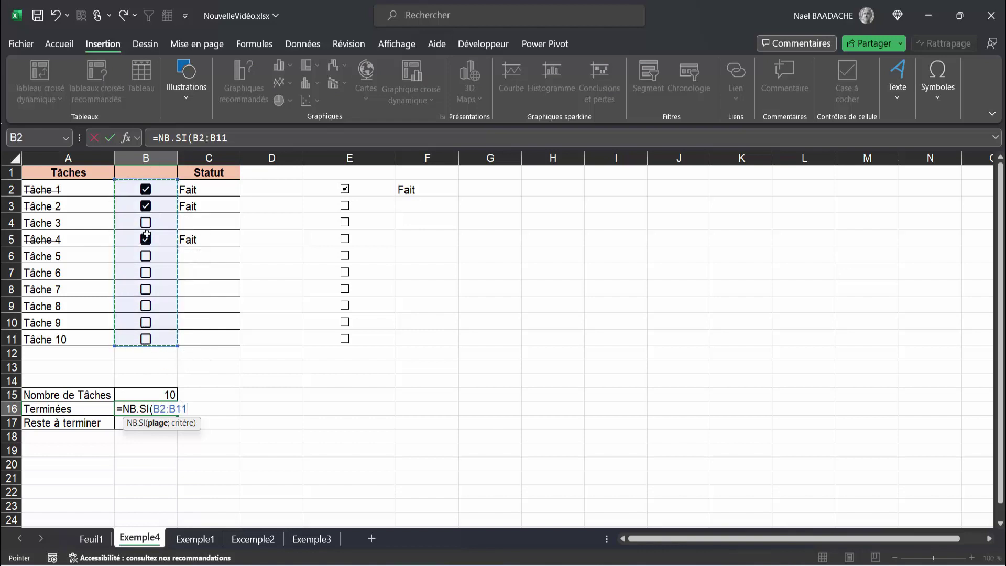
text(;)
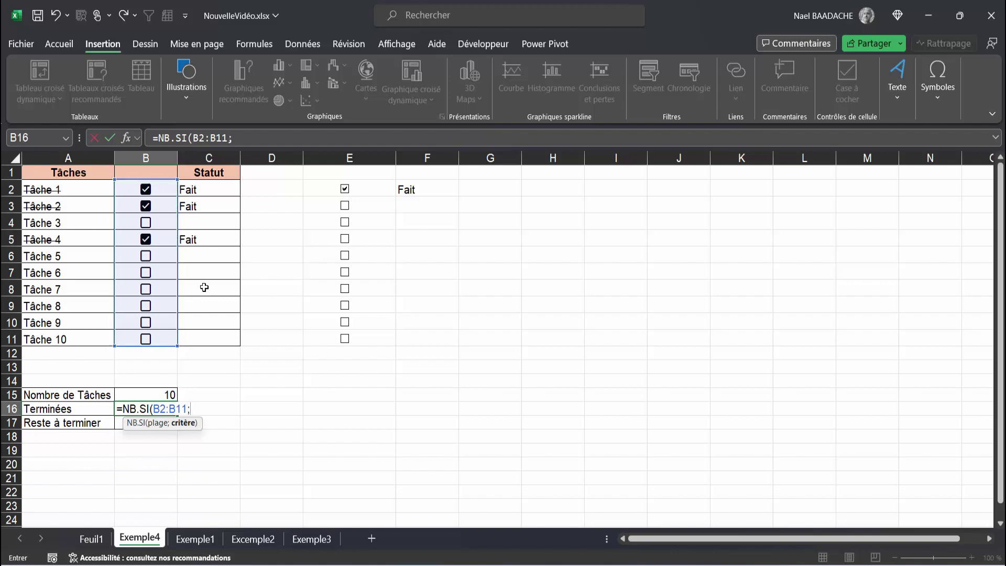
text(VRAI))
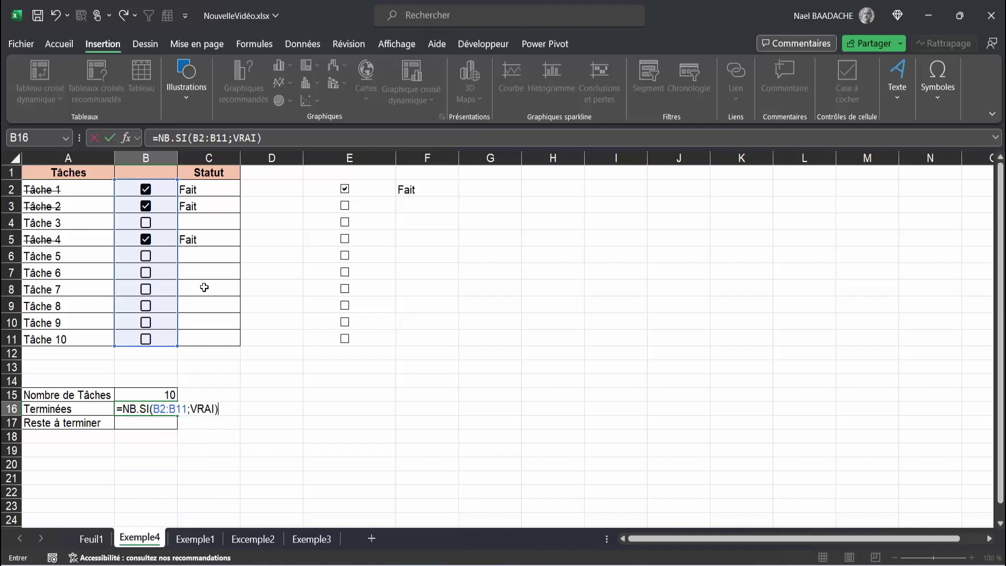
key(Return)
click(158, 409)
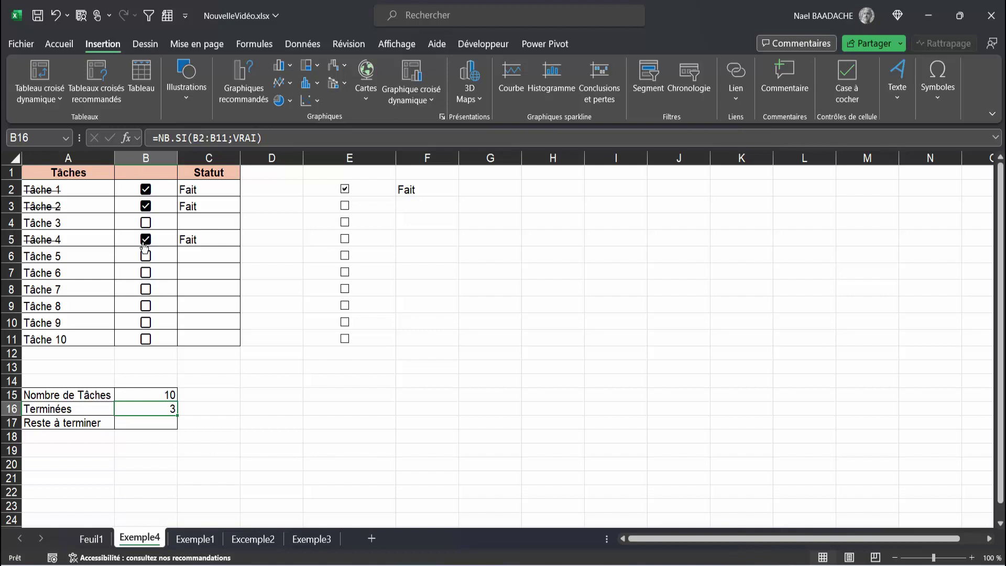
click(146, 273)
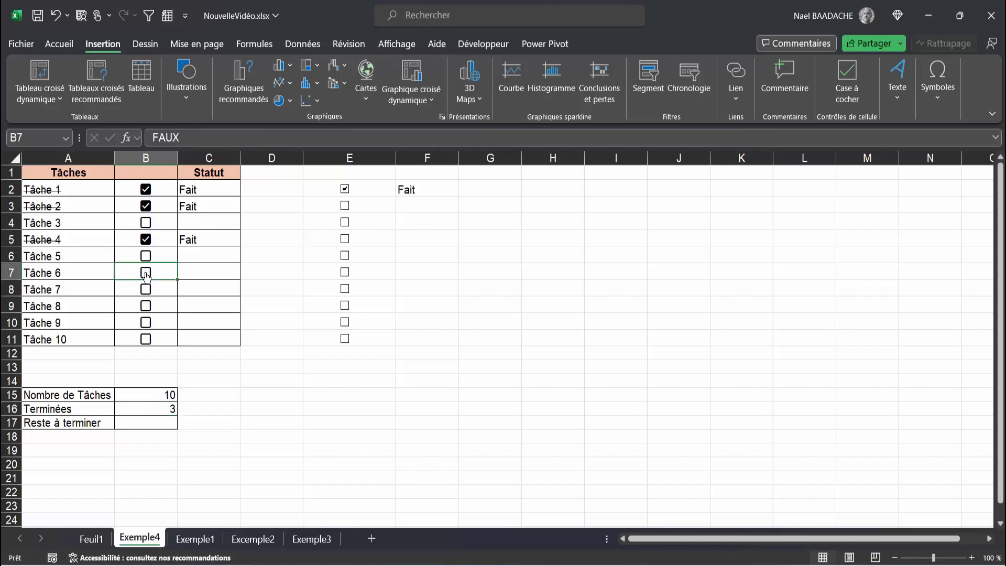
- Calculate the remaining tasks in cell B17 with the formula =B15-B16
click(164, 425)
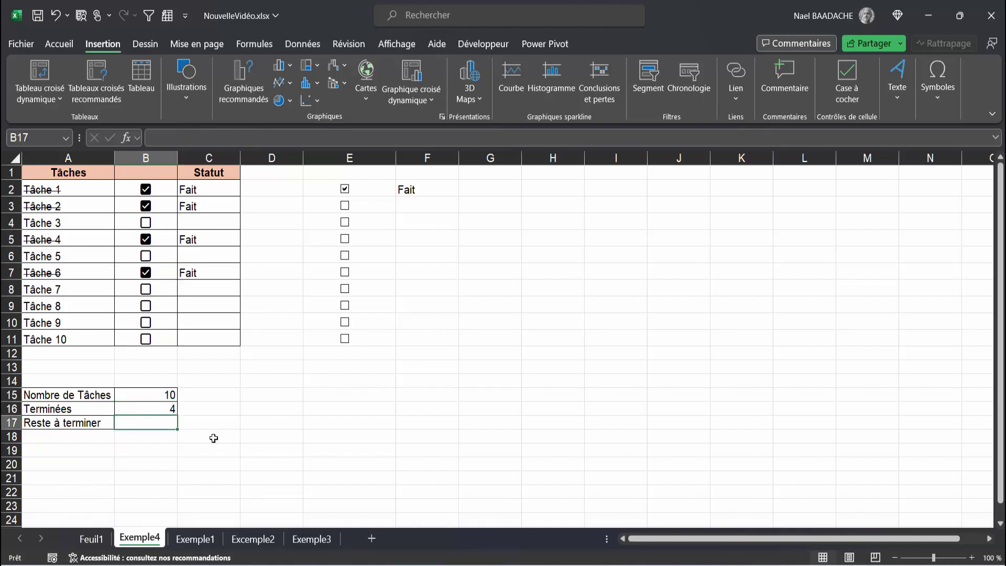
text(=)
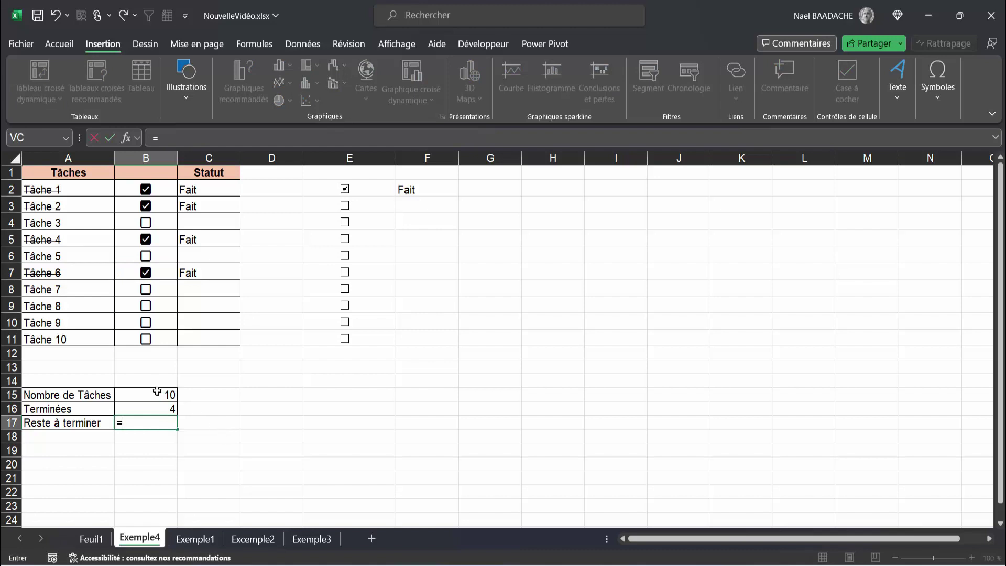
click(156, 395)
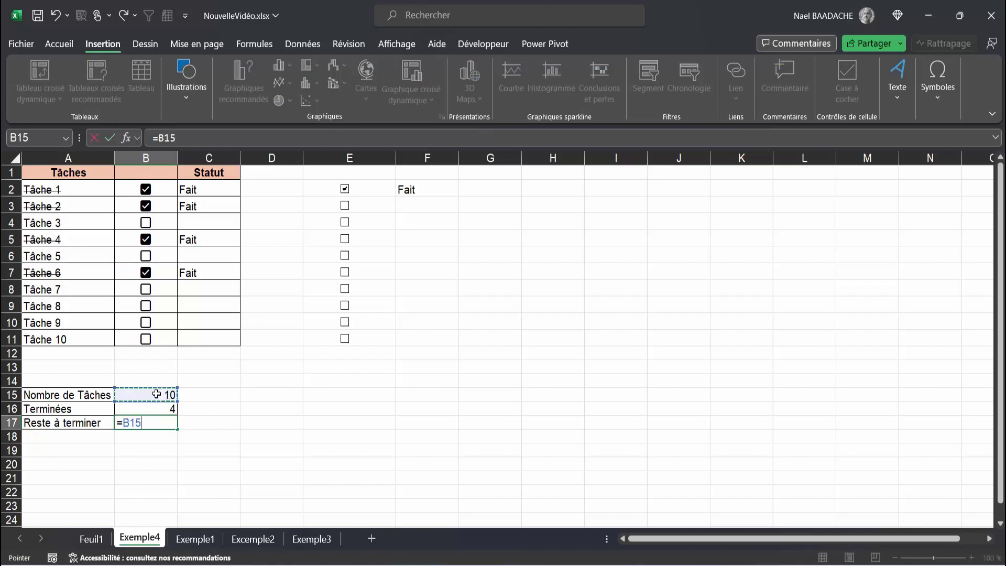
text(-)
click(146, 408)
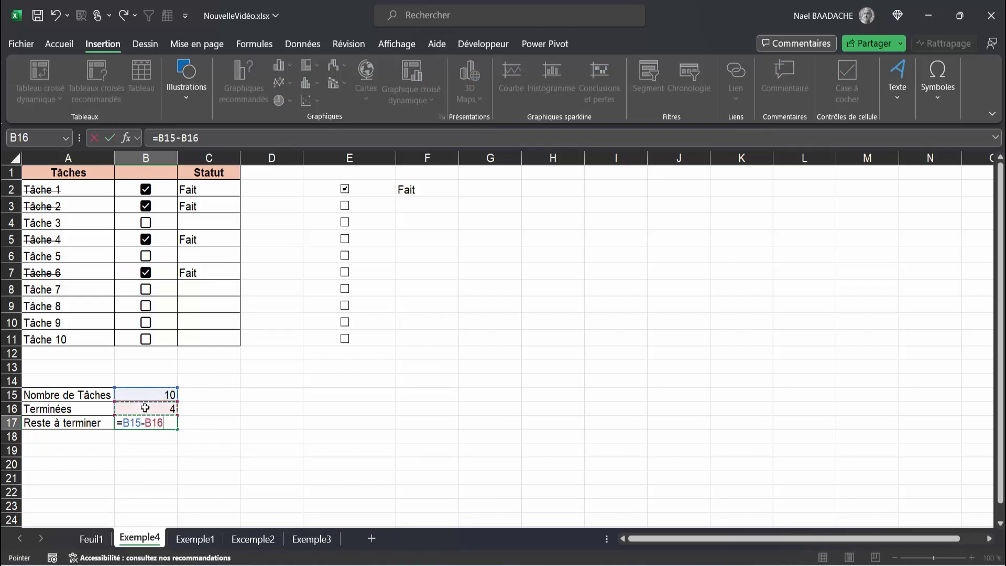
key(Return)
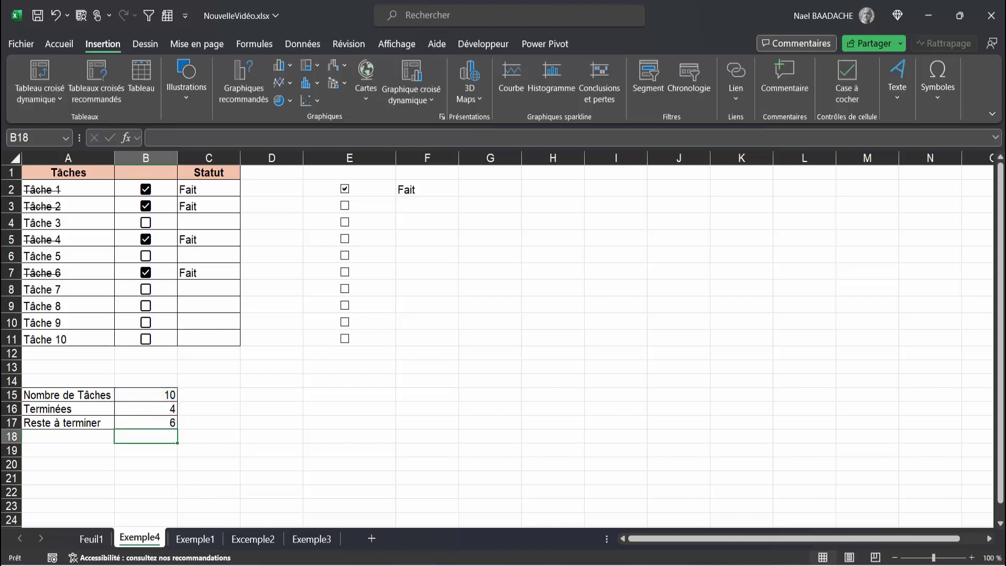
- Open the Exemple2 sheet and examine the Montant Net Remisé table, its calculation rule, the Données values and the Taux de Remise row
click(92, 540)
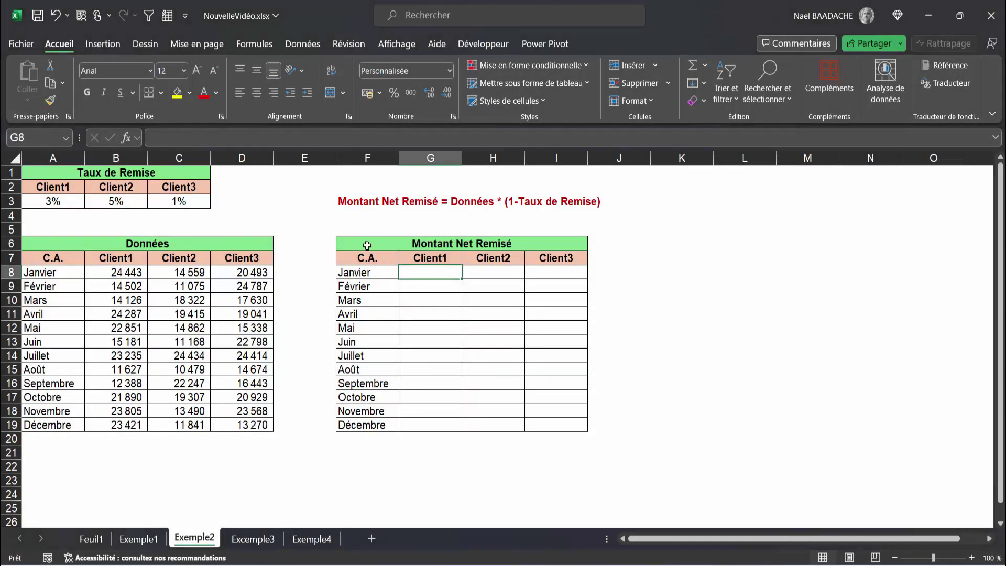
click(367, 245)
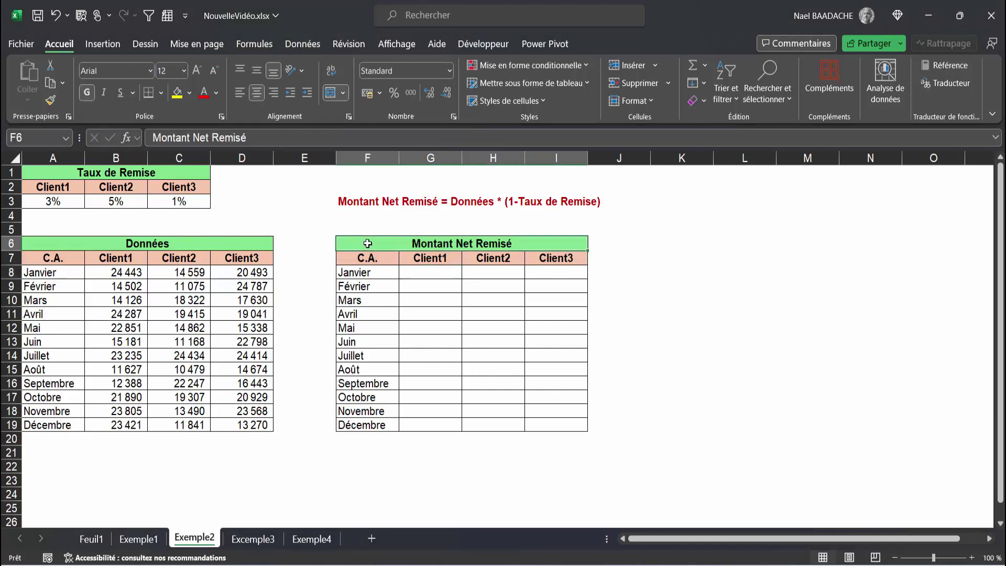
drag(368, 243, 553, 428)
click(552, 424)
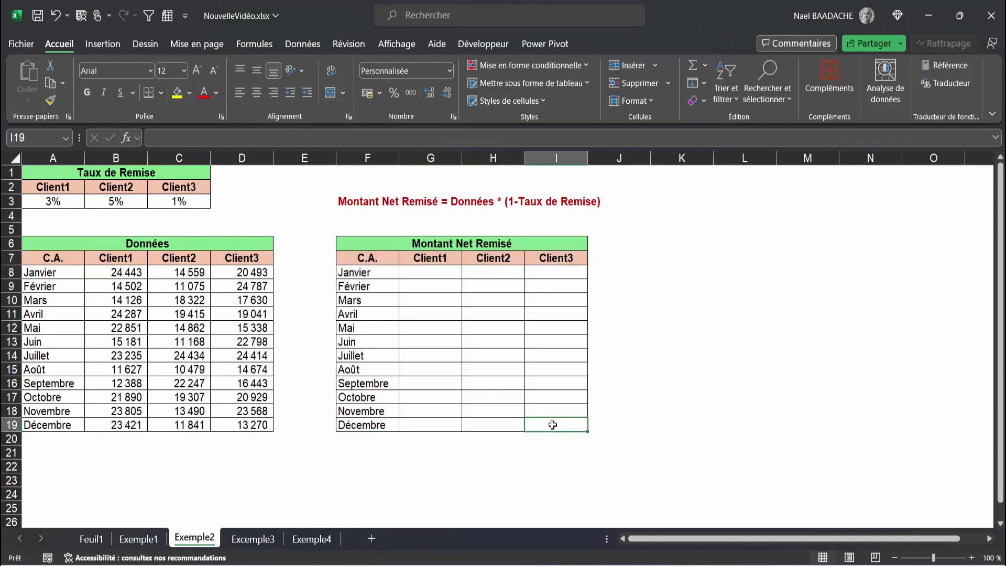
click(441, 274)
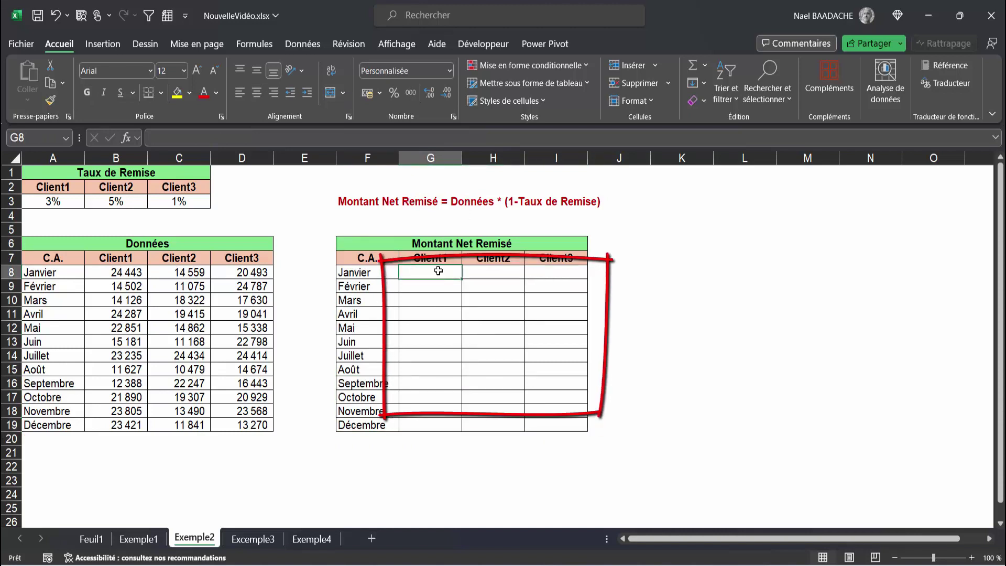
click(350, 199)
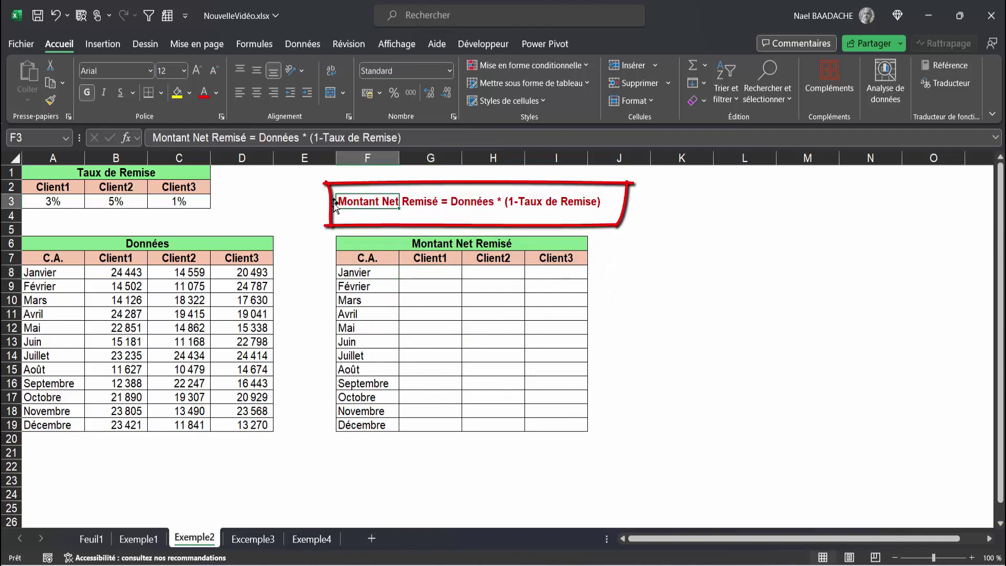
click(420, 272)
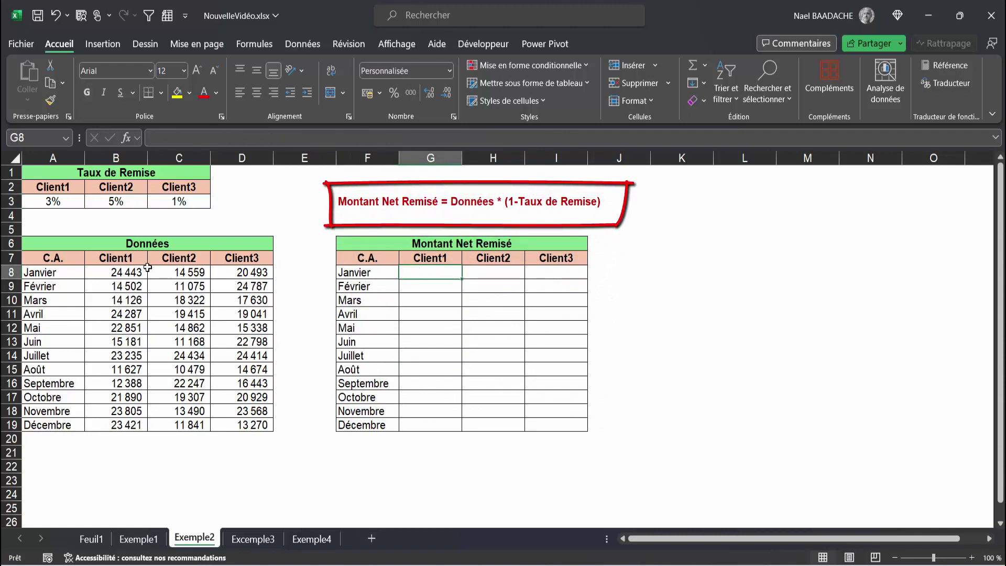
click(120, 273)
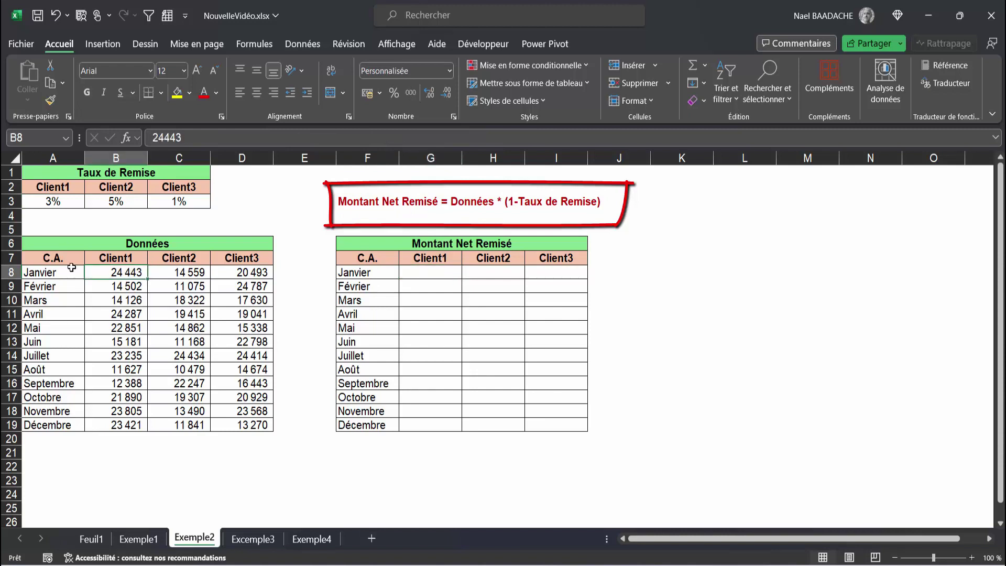
mouse_move(116, 278)
mouse_down()
mouse_move(124, 419)
mouse_move(262, 426)
mouse_up()
click(431, 272)
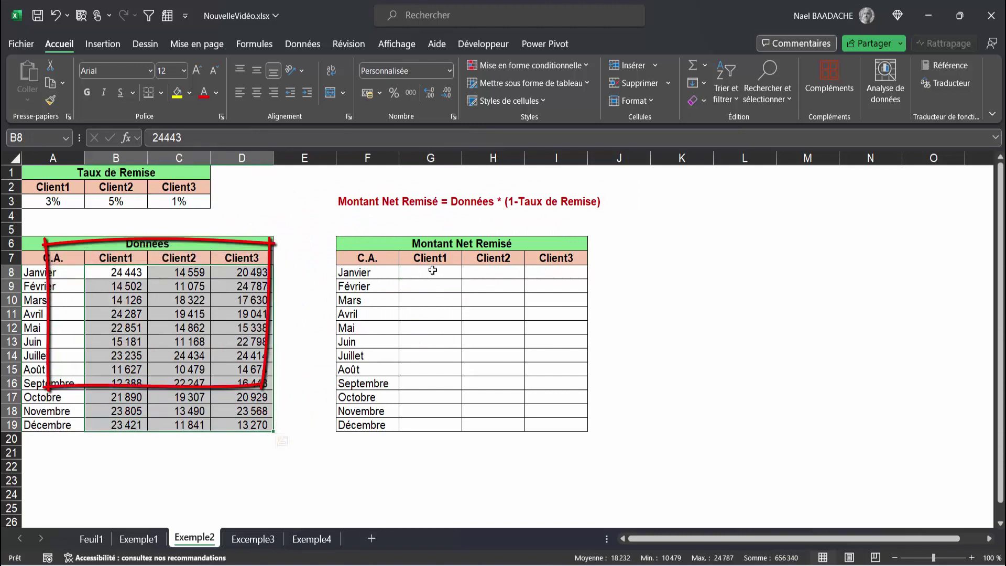
click(59, 202)
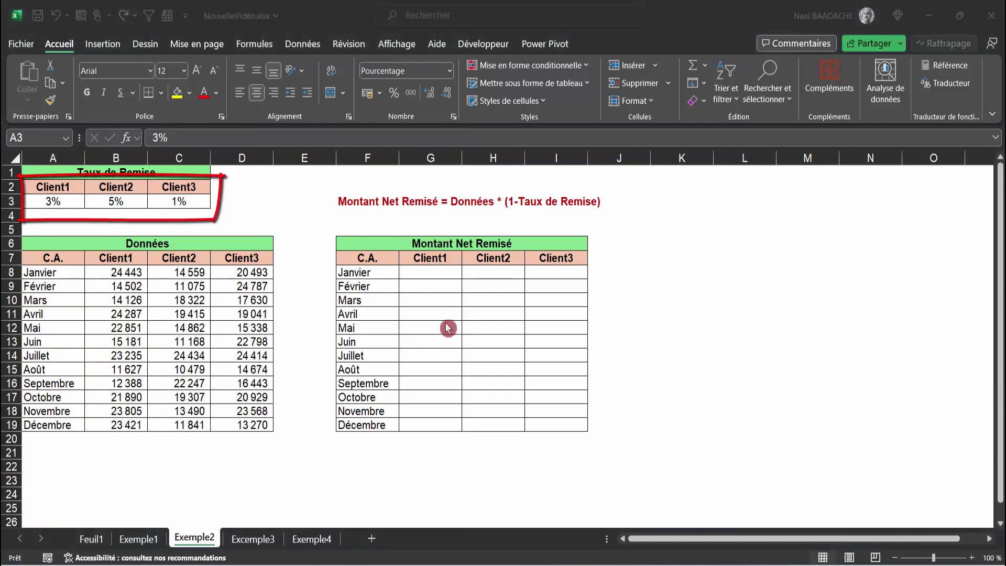
- Fill G8:I19 of the Montant Net Remisé table in one go with the formula =B8*(1-A$3)
click(428, 270)
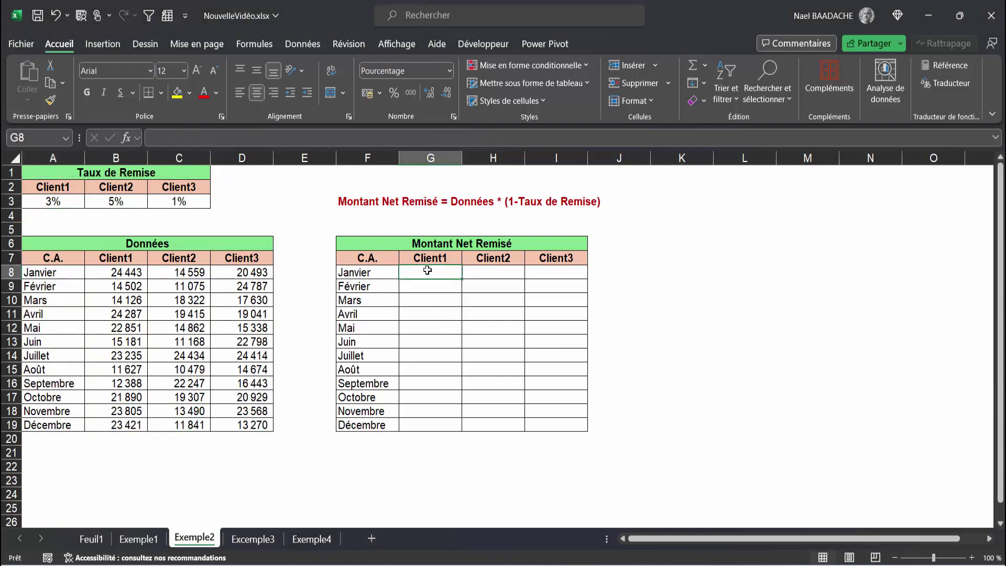
drag(428, 270, 569, 422)
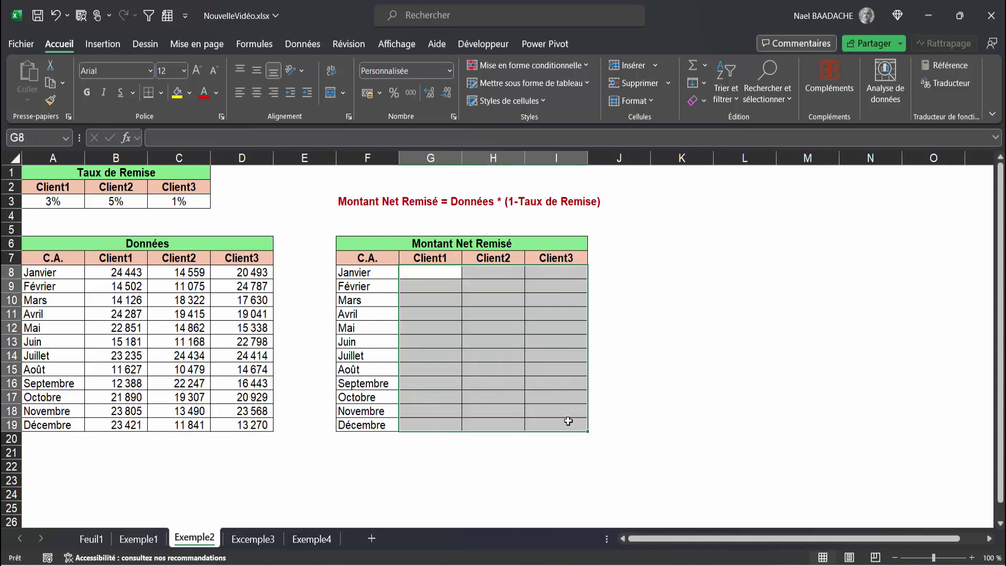
text(=)
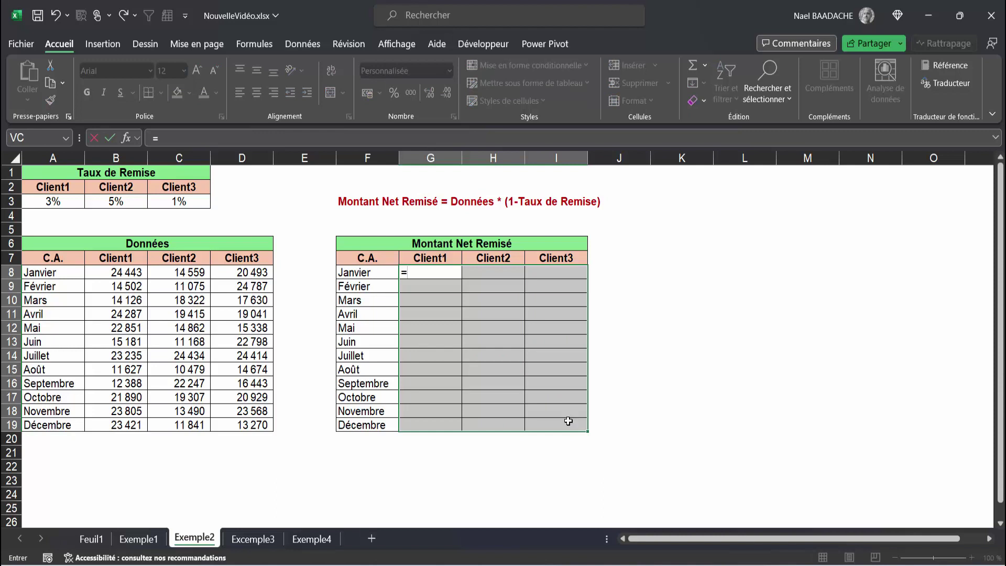
click(116, 272)
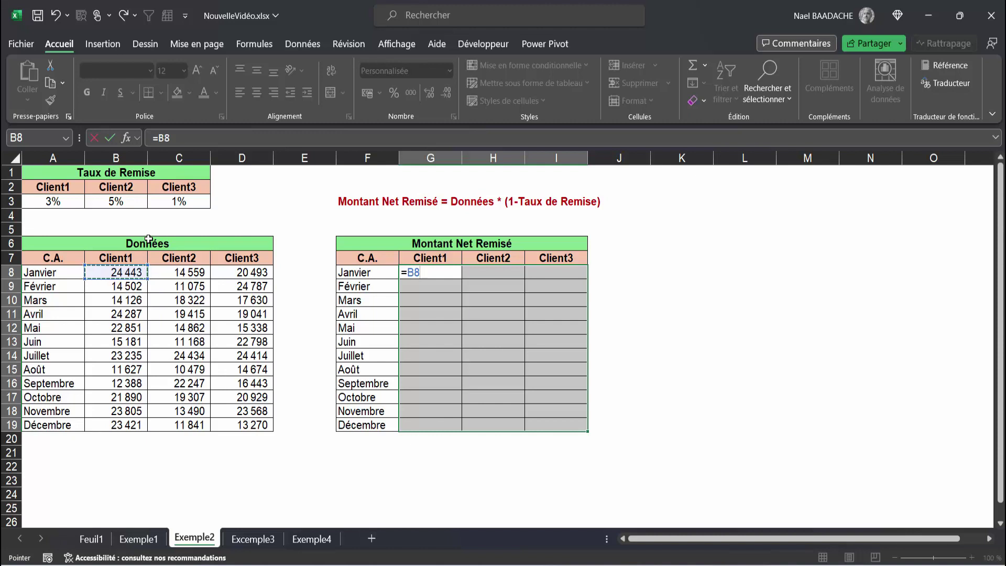
text(*(1-)
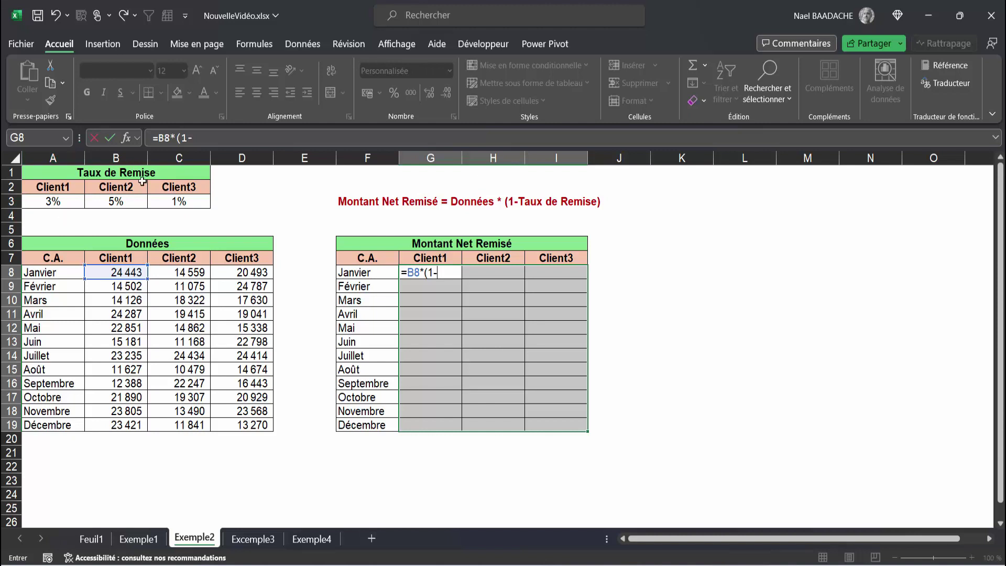
click(59, 202)
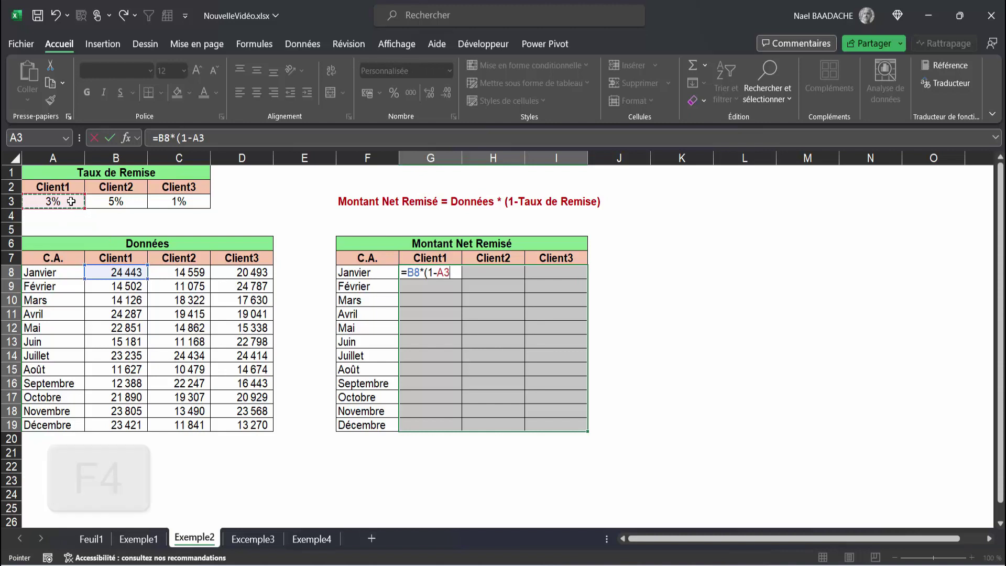
key(F4)
key(F4)
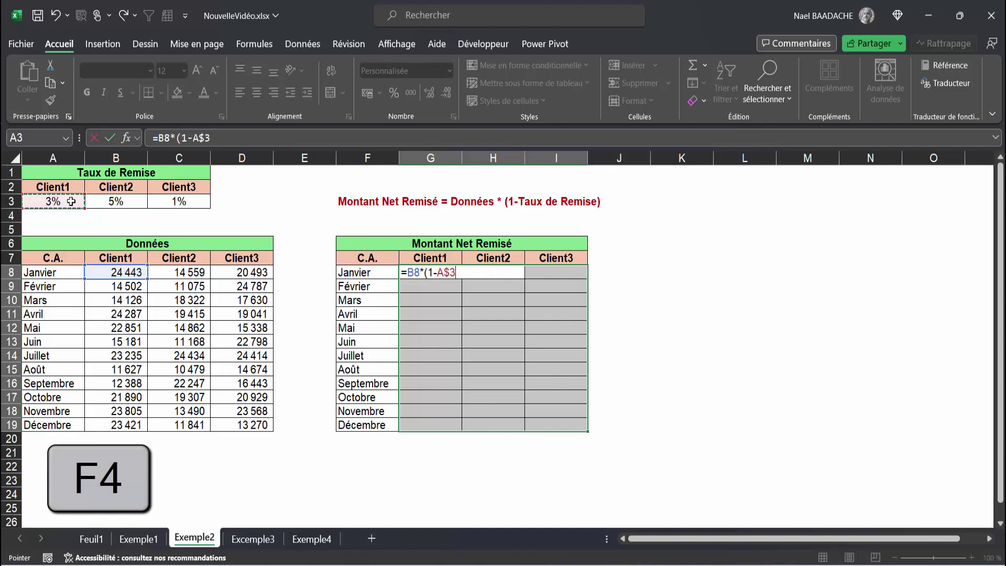
text())
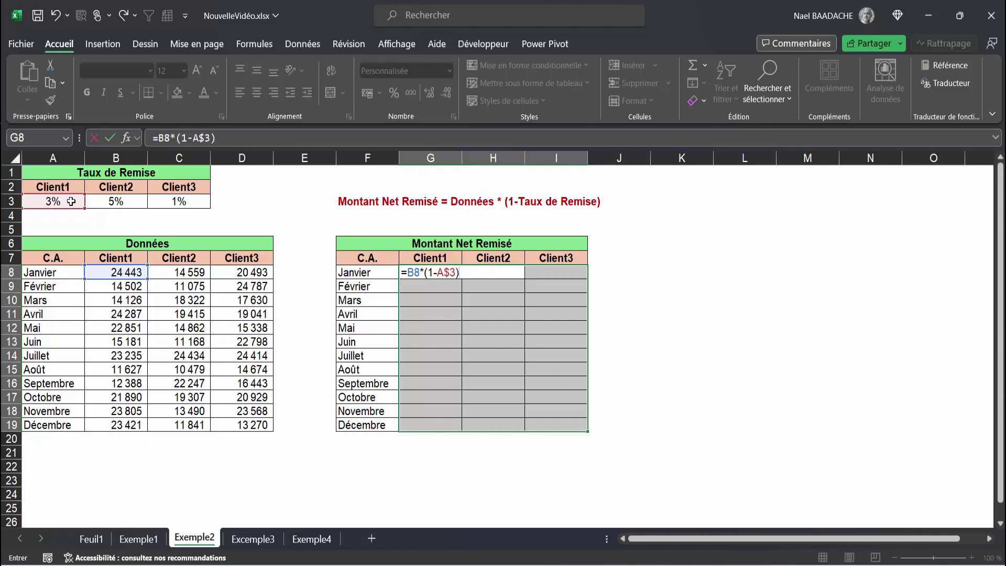
key(ctrl+Return)
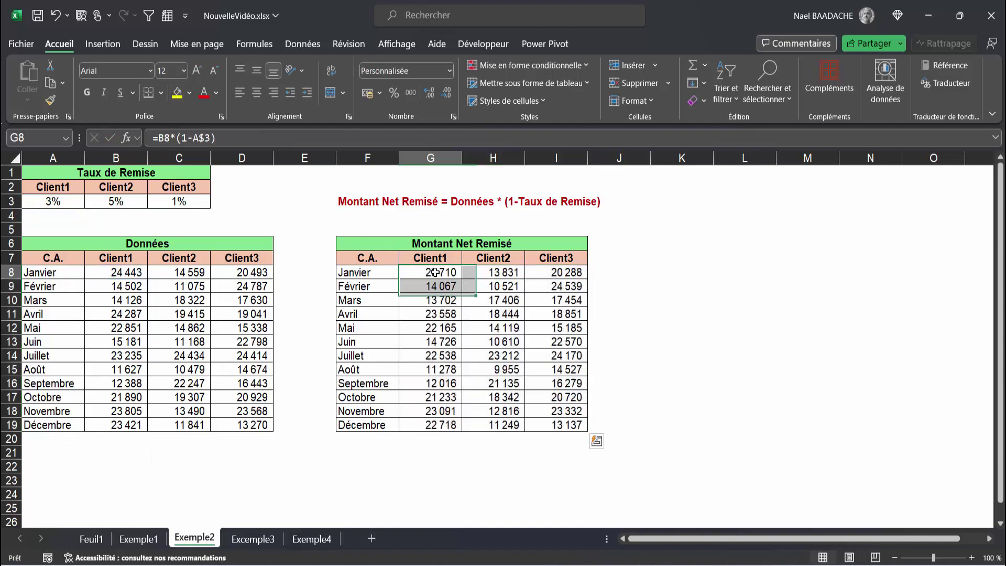
- Clear the calculated amounts from G8:I19 in the Montant Net Remisé table
click(435, 272)
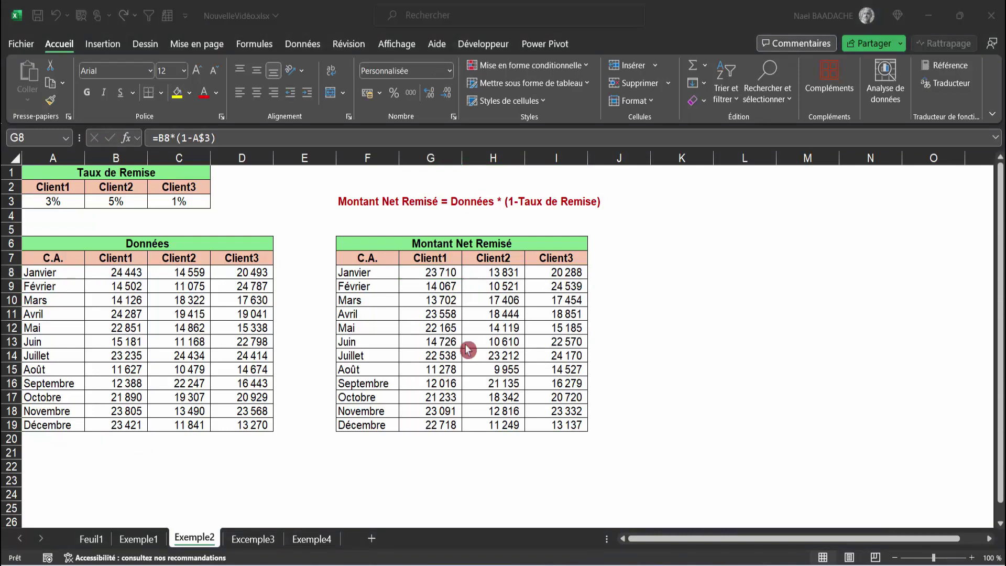
drag(441, 273, 582, 426)
key(Delete)
- Name the monthly client figures in B8:D19 of the Données table Donnees
click(194, 329)
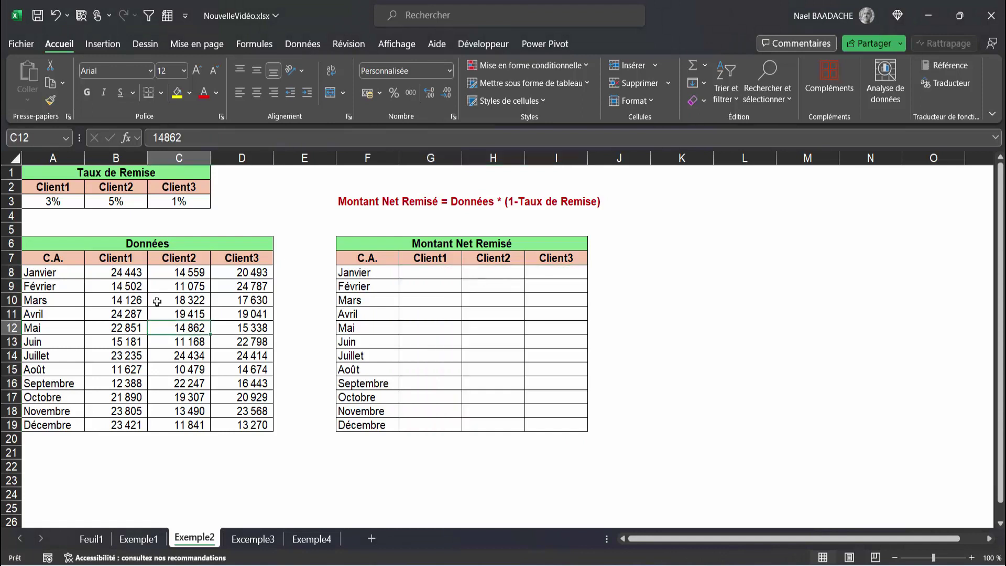
drag(115, 272, 251, 420)
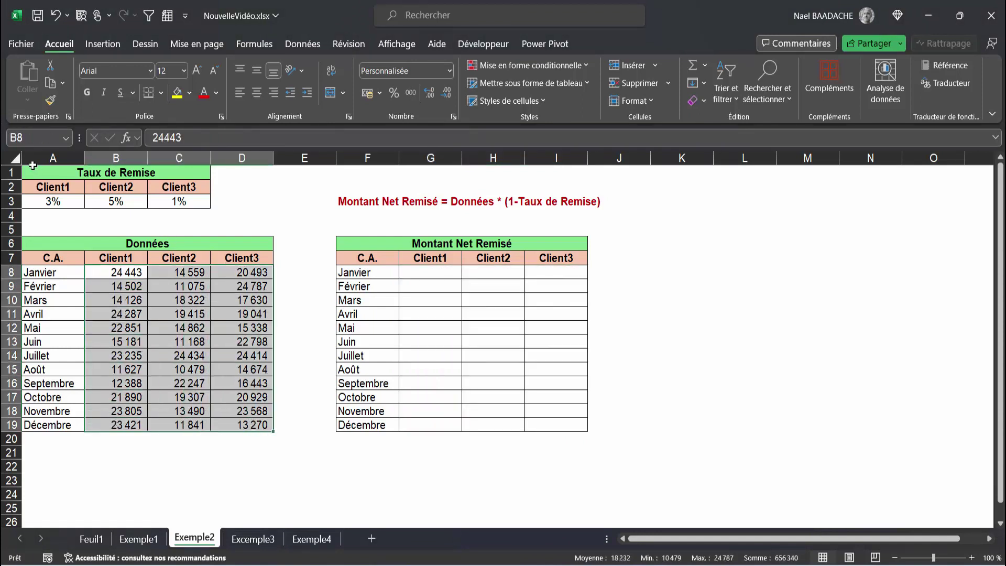
click(33, 137)
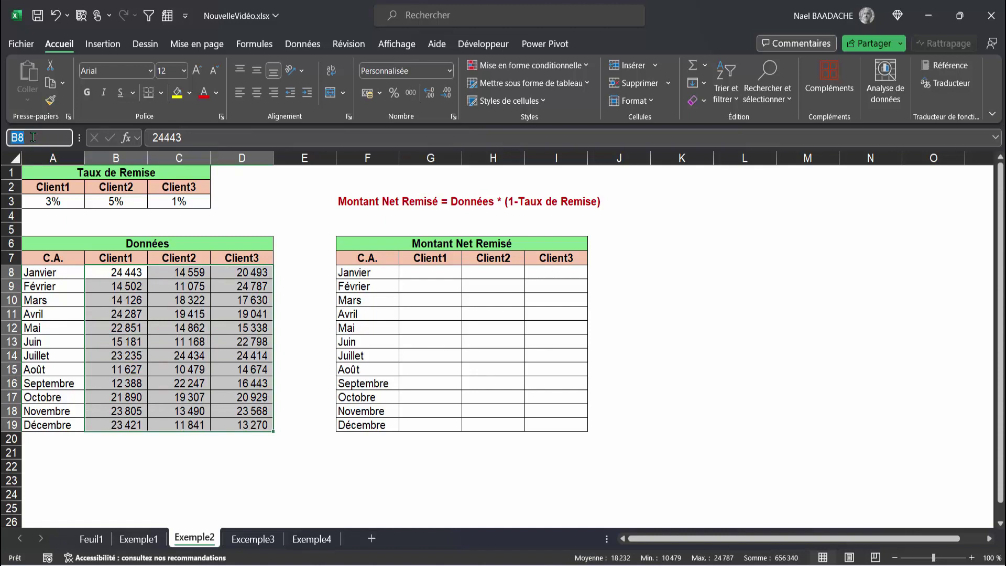
text(Données)
key(Return)
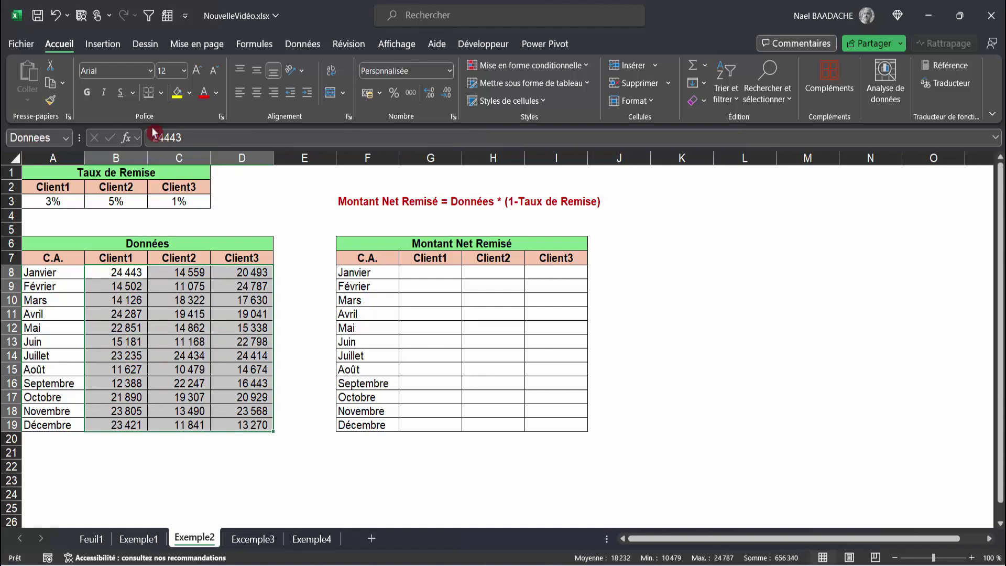
- Name the discount rates in A3:C3 Remises
click(48, 202)
drag(47, 203, 178, 202)
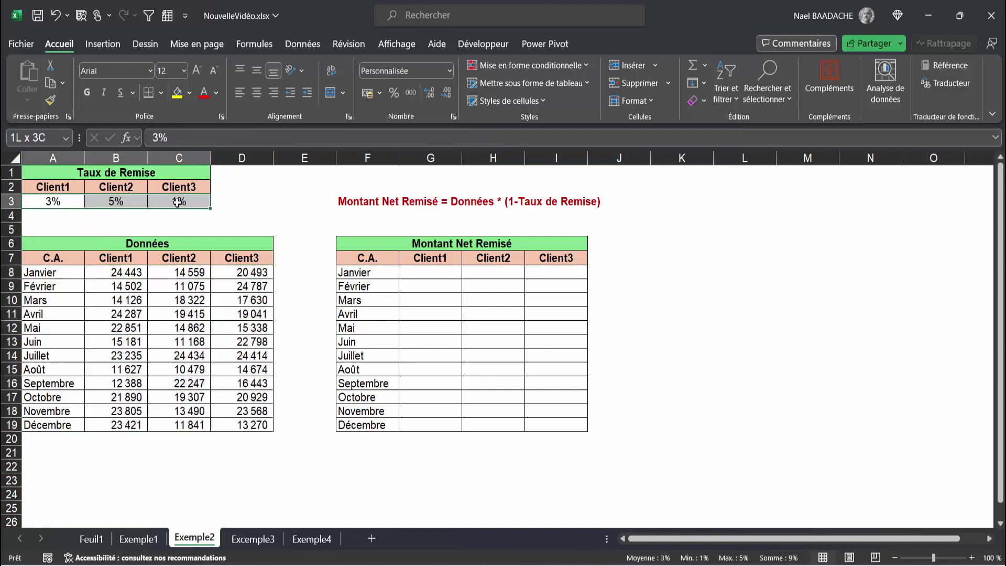
click(32, 137)
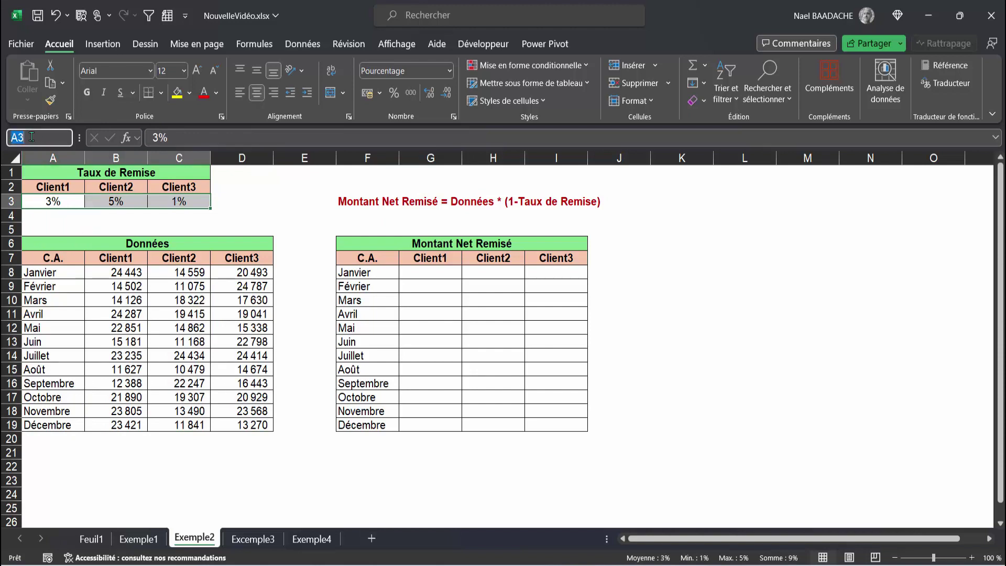
text(Rem)
- Start a formula in G8 and look through the defined names Donnees and Remises offered for pasting, without inserting one
click(421, 274)
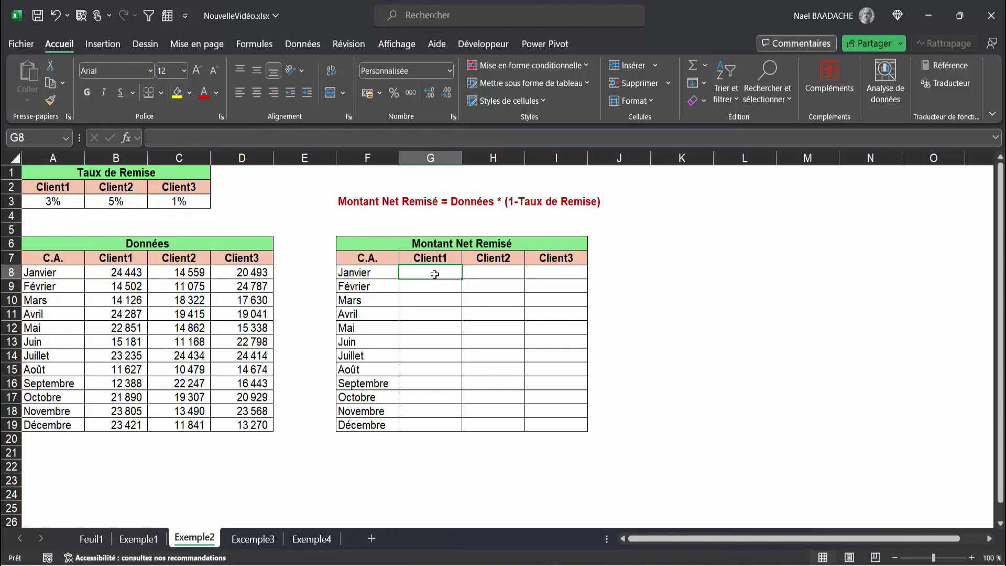
text(=)
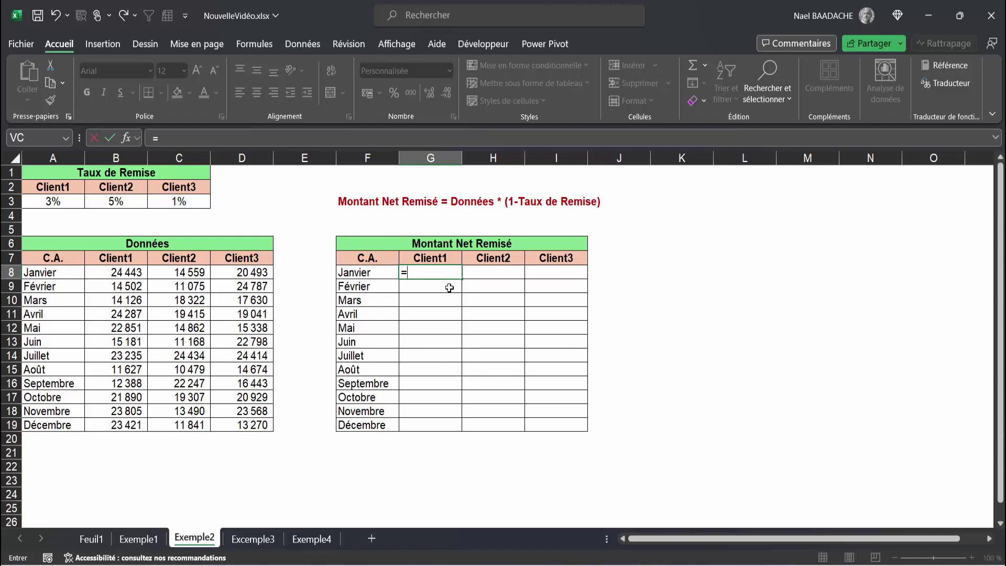
key(F3)
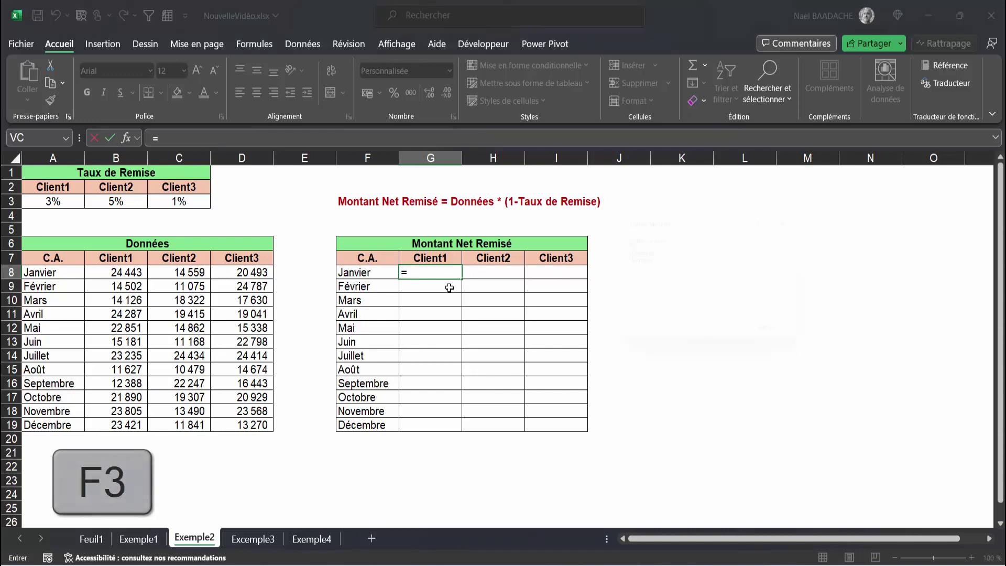
drag(703, 217, 110, 245)
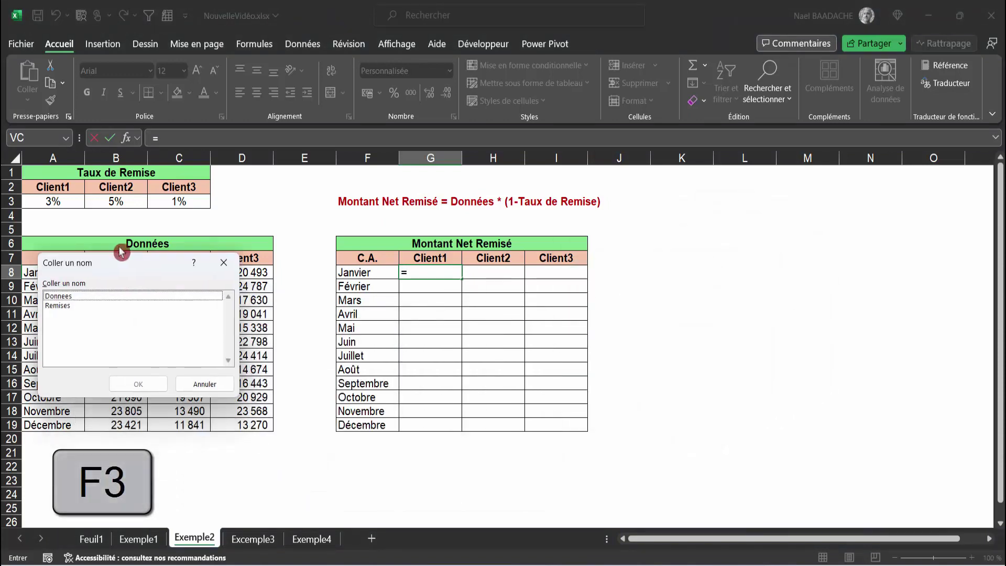
click(60, 281)
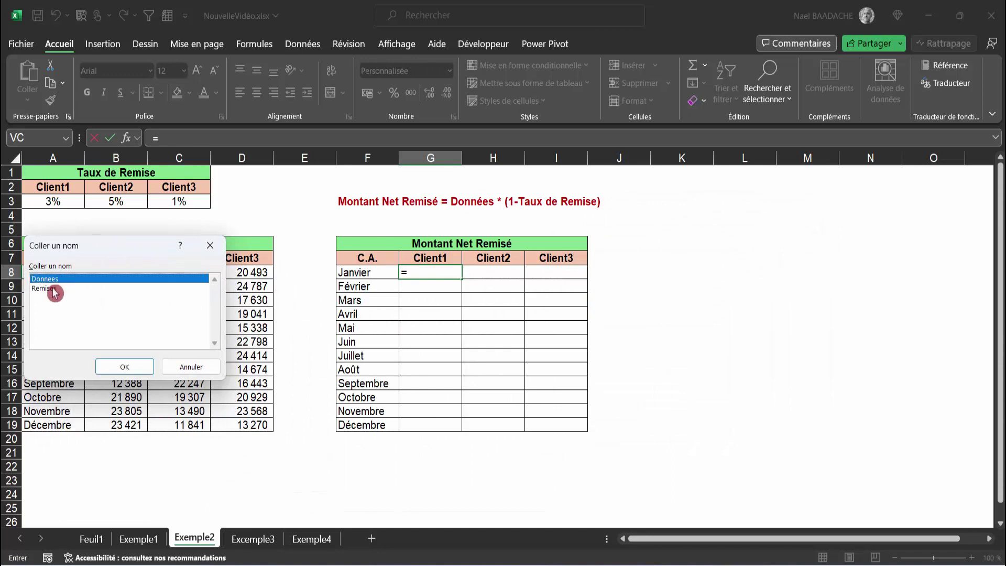
click(52, 289)
click(187, 369)
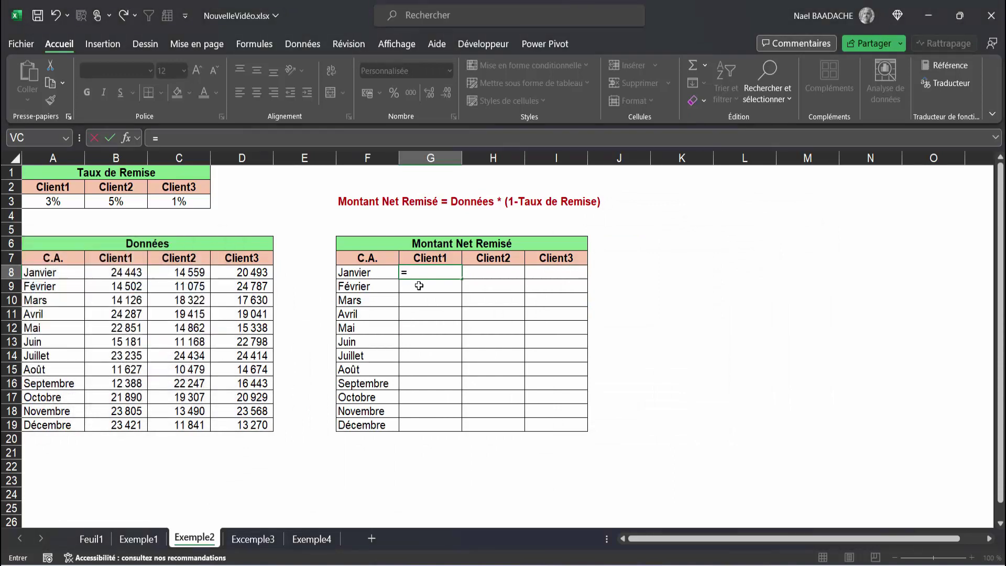
- Calculate the net discounted amounts from G8 with the named-range formula =Donnees*(1-Remises) and inspect the spilled result
text(d)
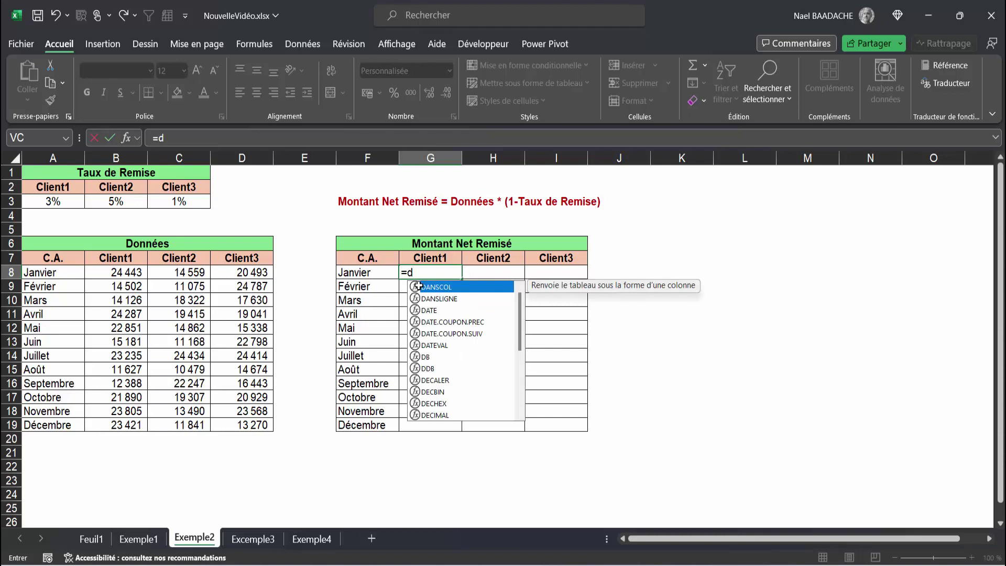
text(onn)
double_click(438, 287)
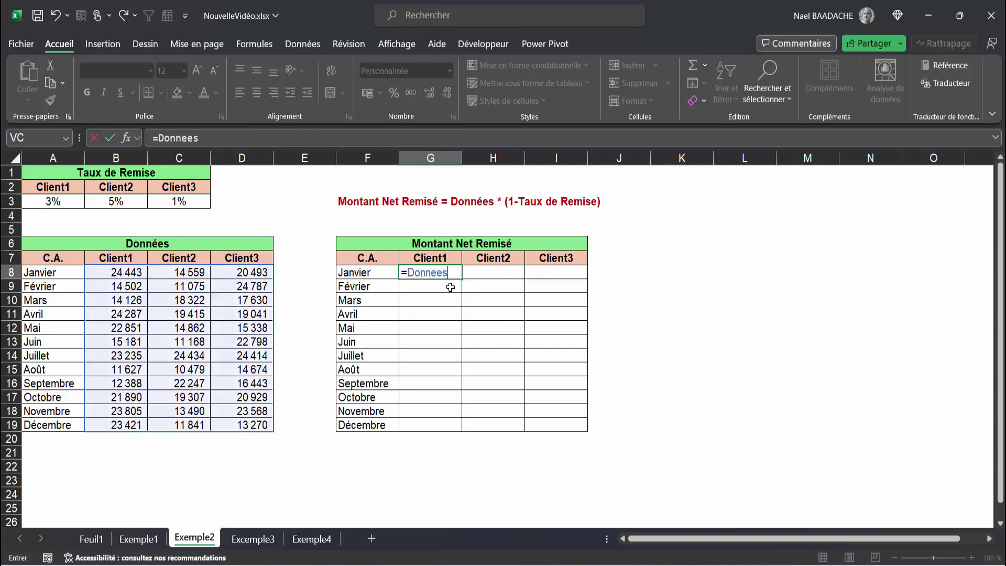
text(-)
text((1)
text(-remise)
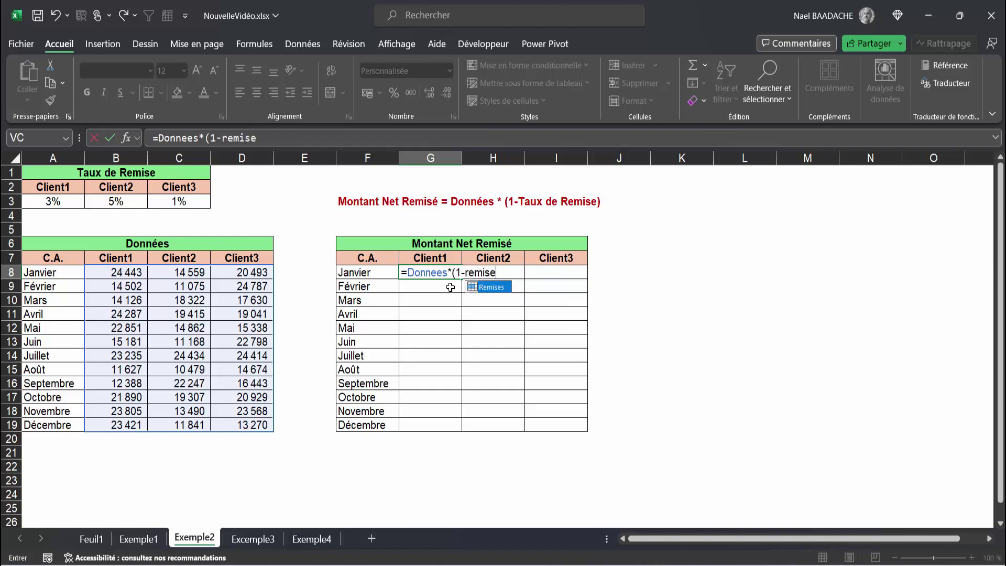
double_click(480, 287)
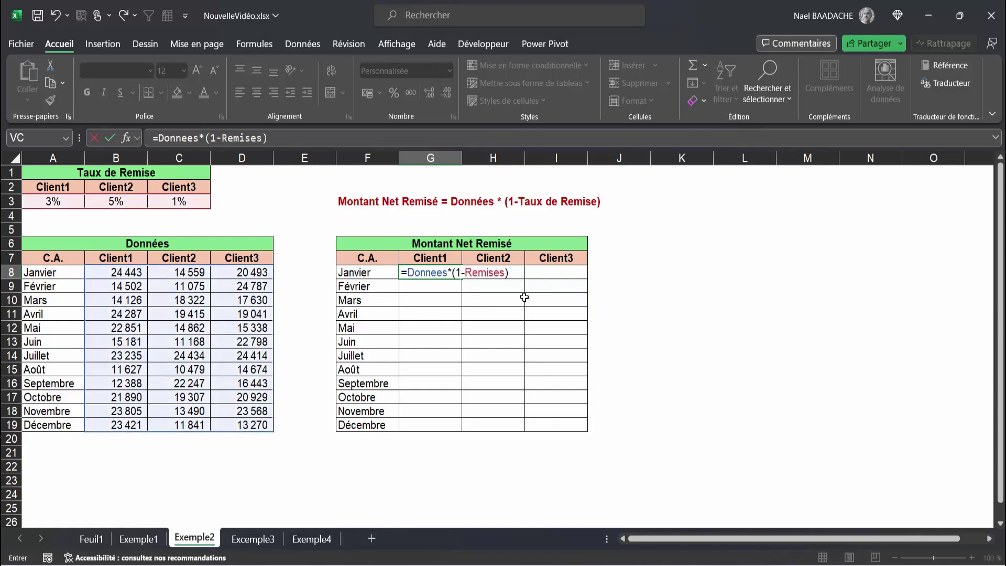
text())
key(Return)
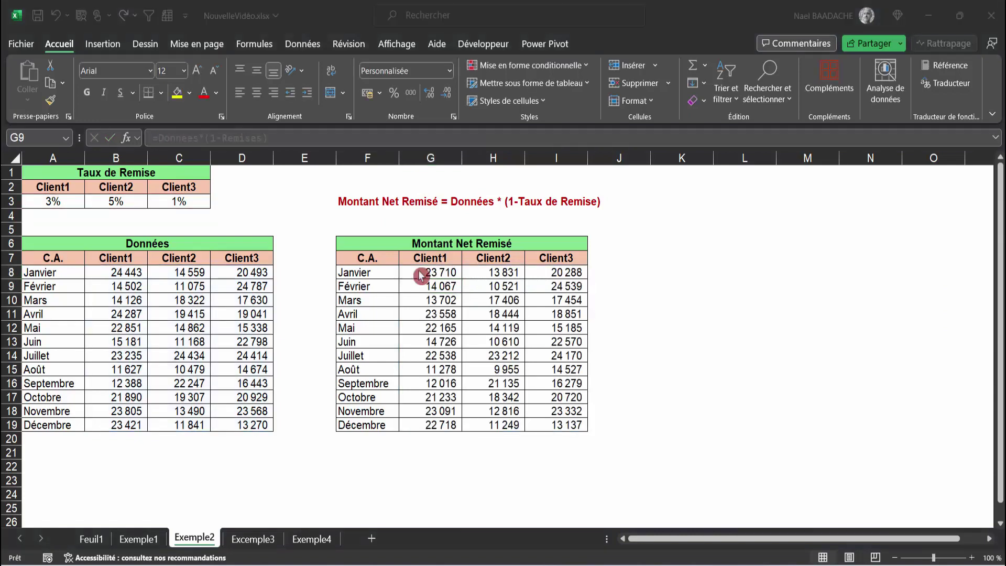
click(419, 272)
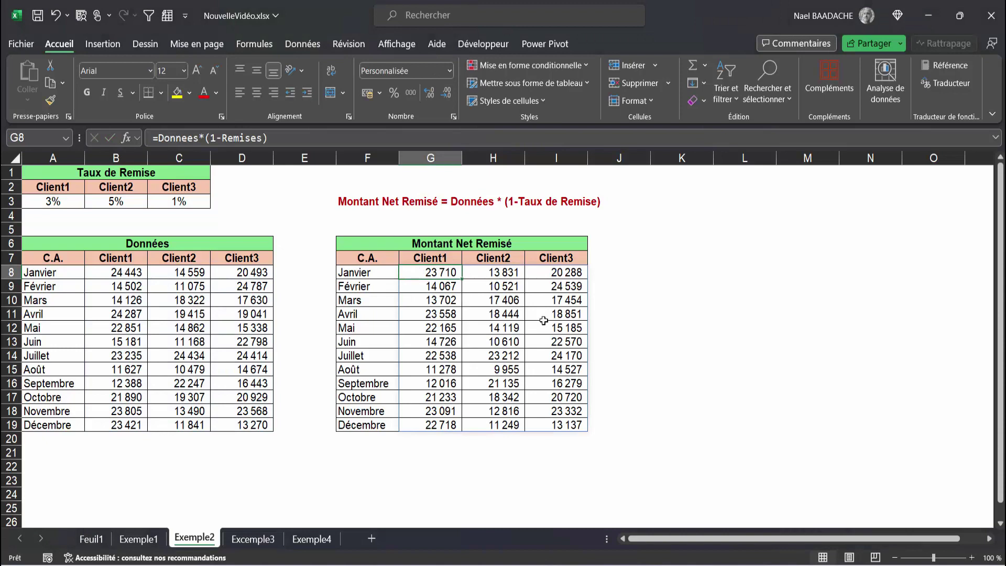
- Switch to the Excemple3 sheet after consulting the topic list on Feuil1, and select the salary table A1:E12
click(92, 538)
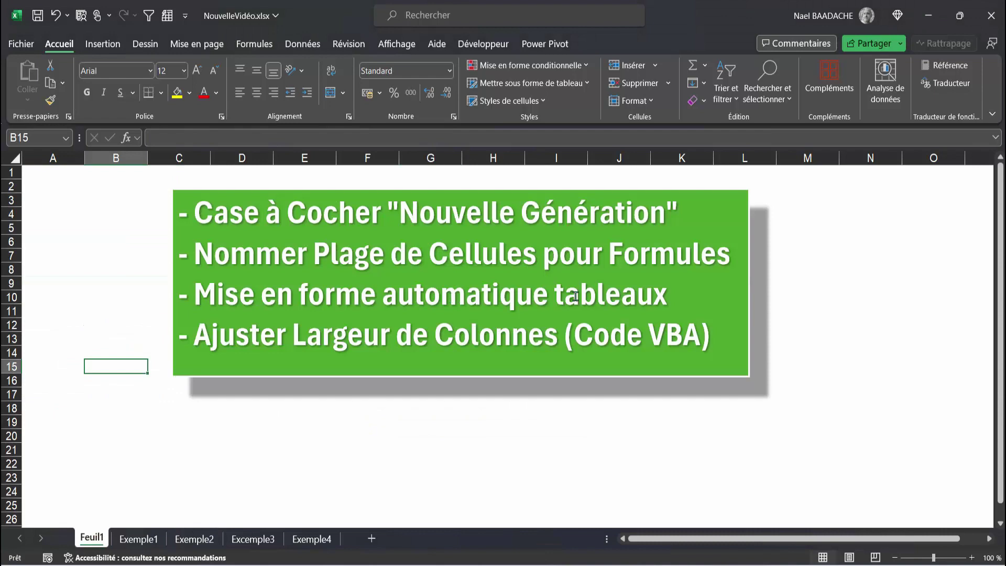
click(255, 540)
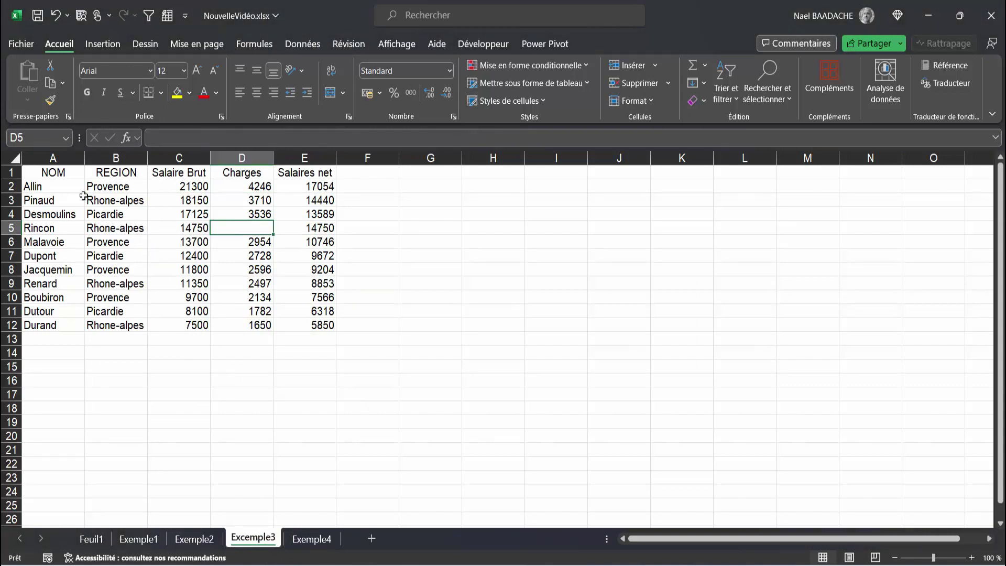
drag(48, 170, 300, 326)
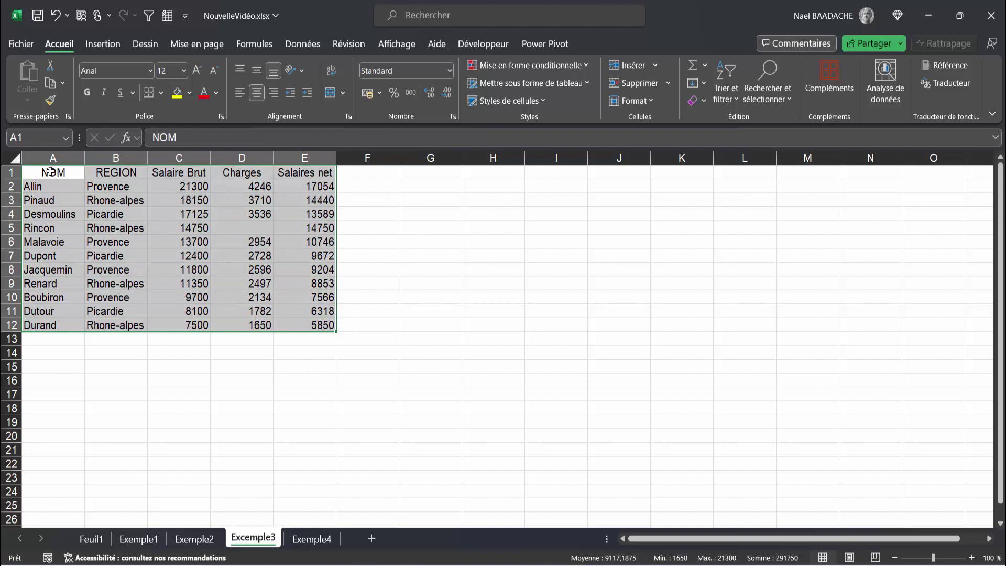
- Make the salary table's header cells A1:E1 bold and fill them with light blue
drag(50, 172, 309, 172)
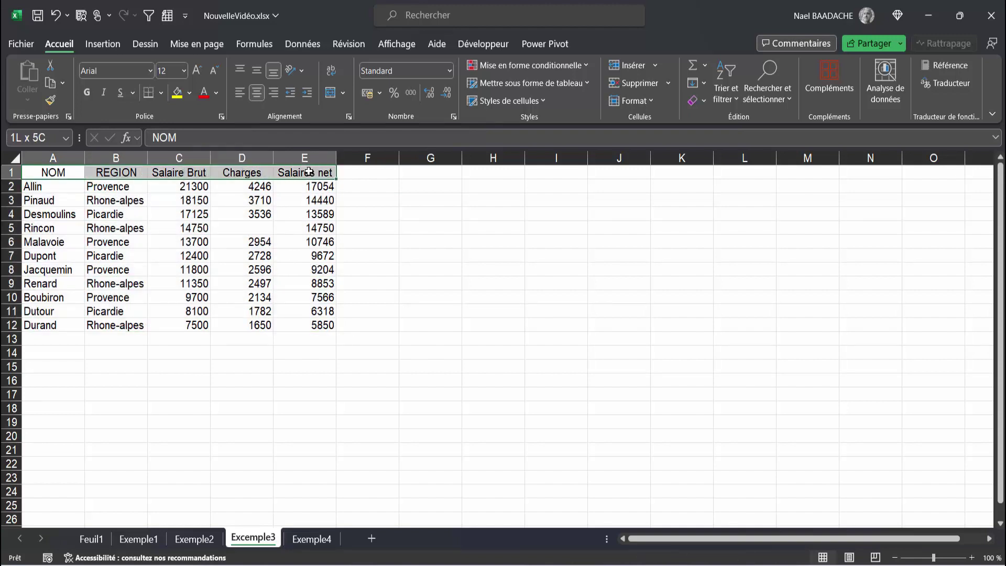
click(87, 92)
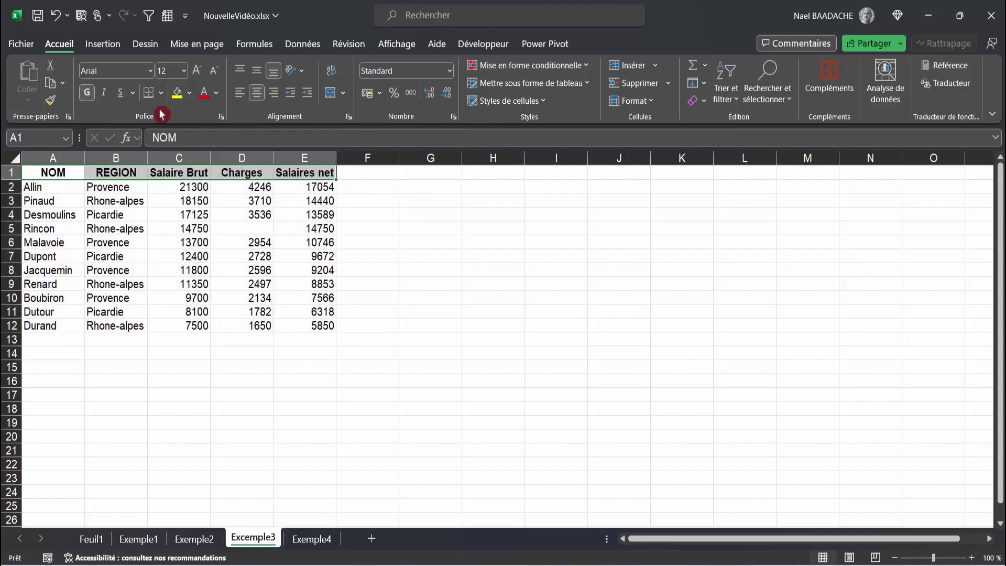
click(189, 94)
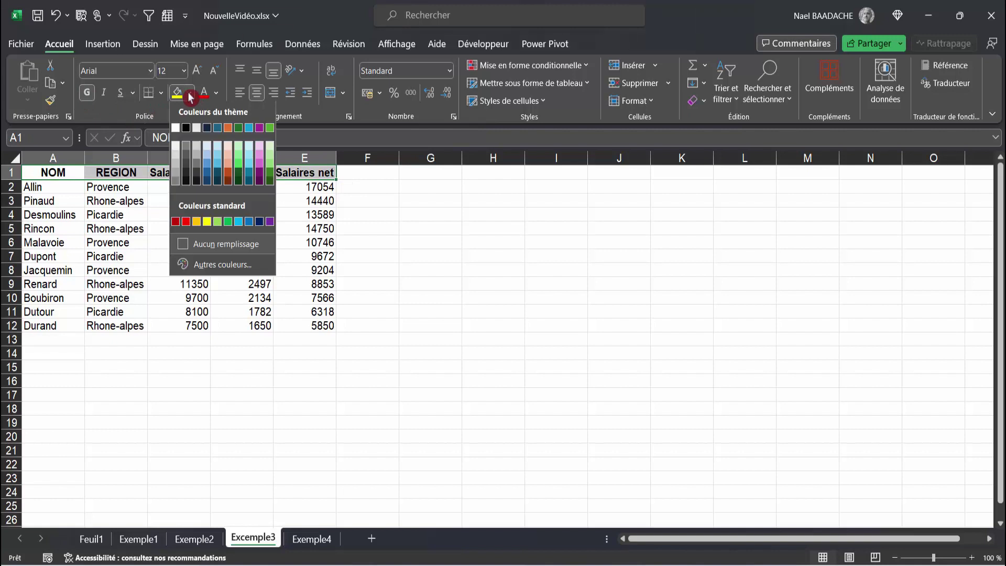
click(221, 153)
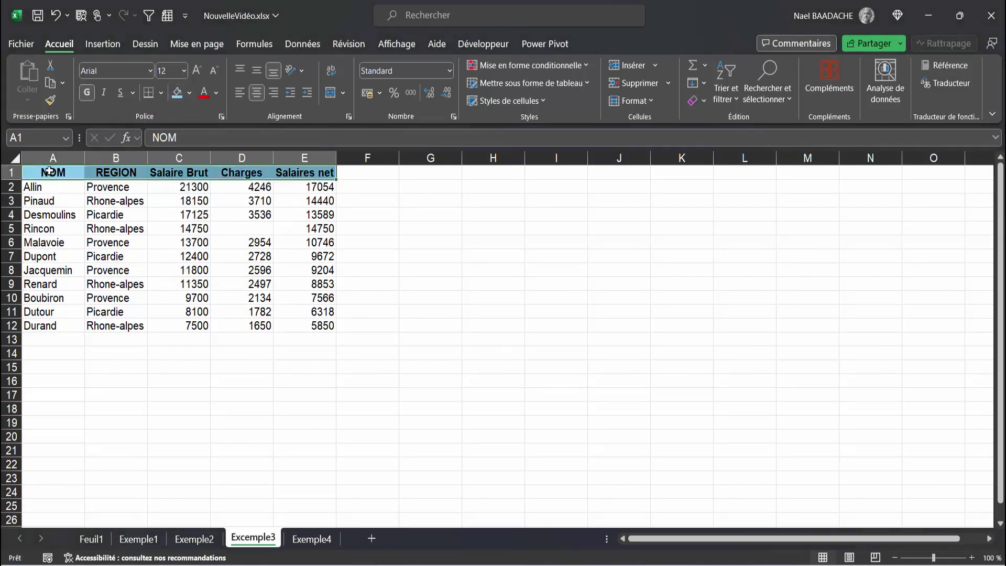
- Apply all borders to the salary table A1:E12
drag(50, 171, 315, 328)
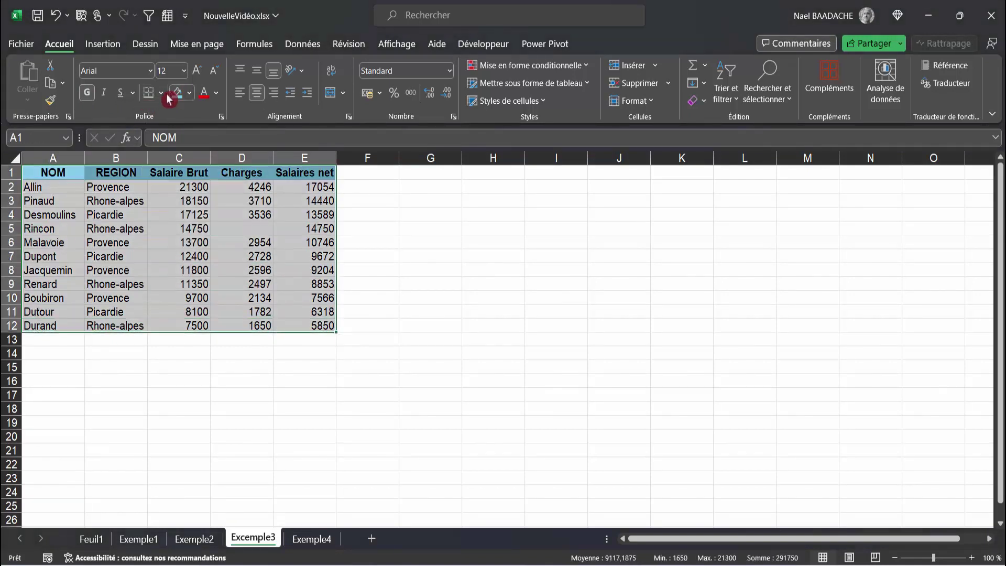
click(162, 94)
click(157, 234)
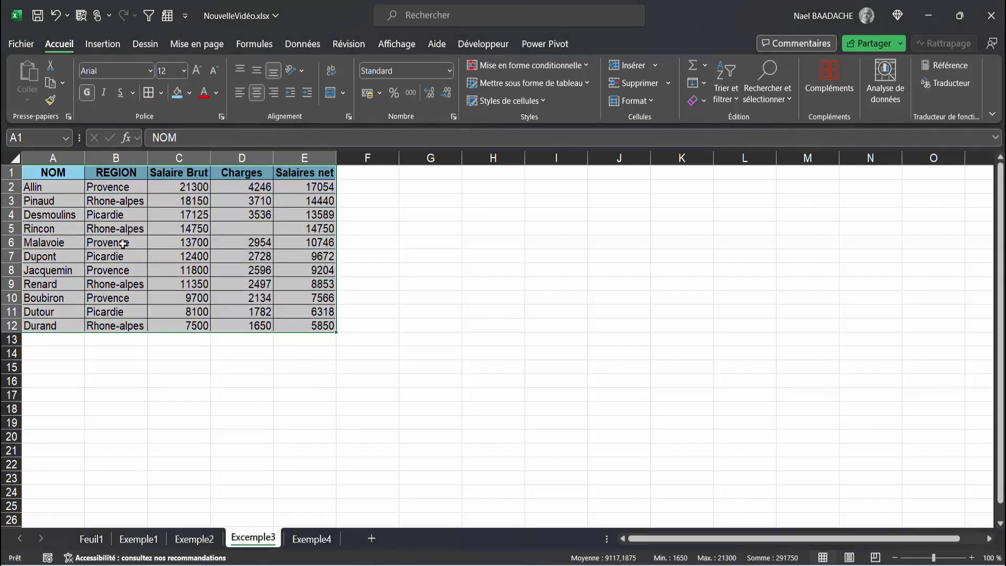
- Undo the borders, the header fill and the bold header text of the salary table
click(128, 246)
key(ctrl+z)
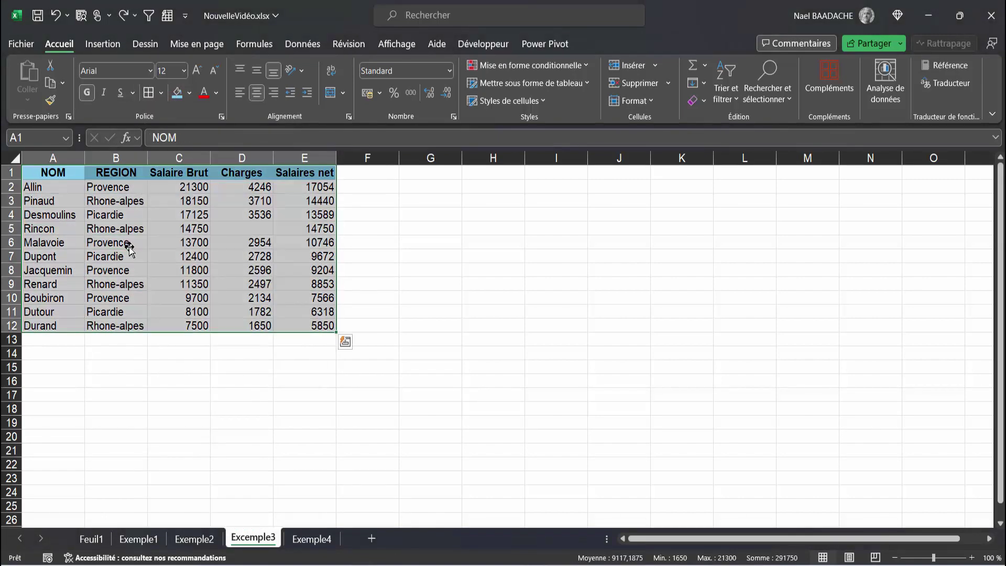
key(ctrl+z)
key(ctrl+z)
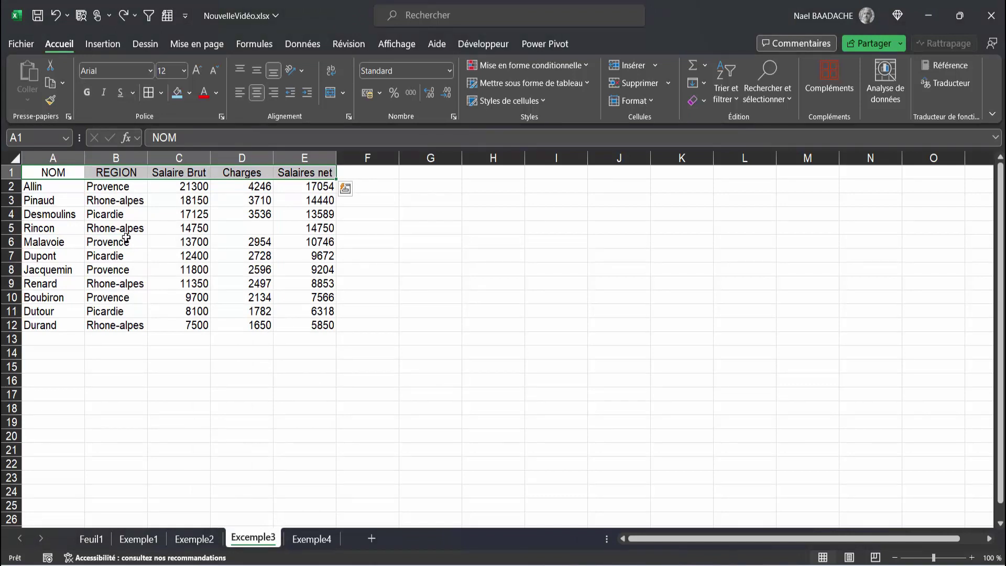
- Apply the Couleur 1 style to the salary table with Mise en forme automatique
click(61, 204)
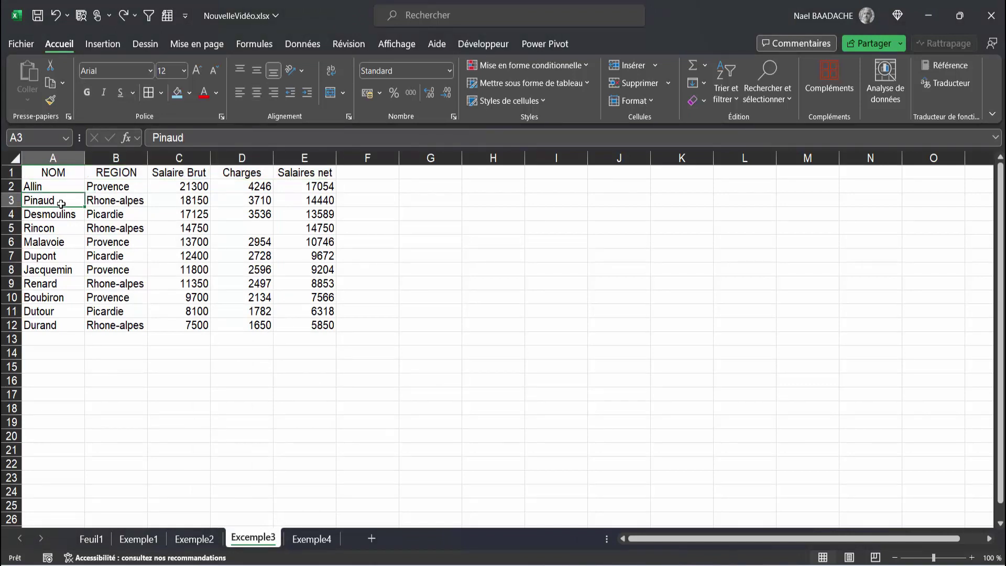
click(167, 216)
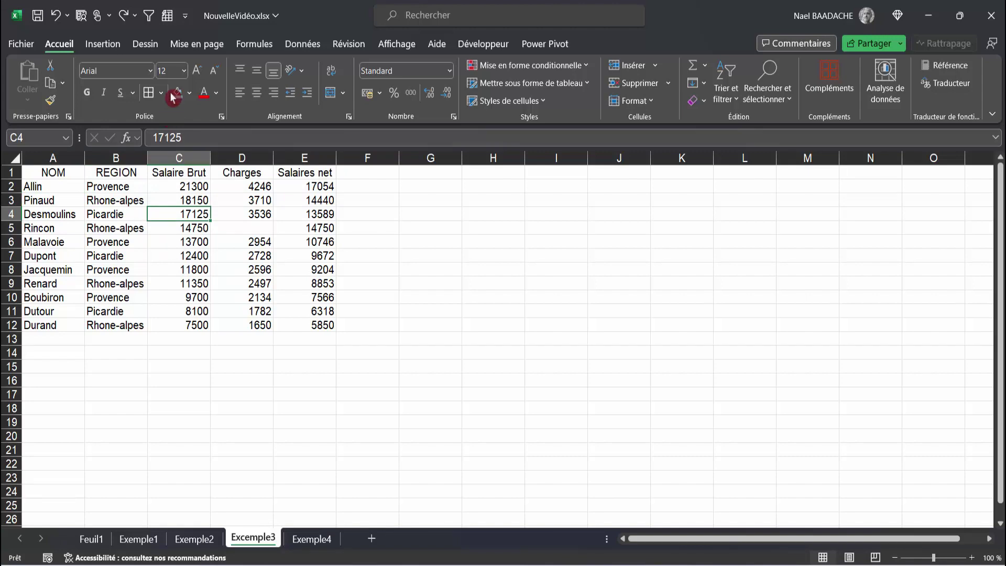
click(168, 19)
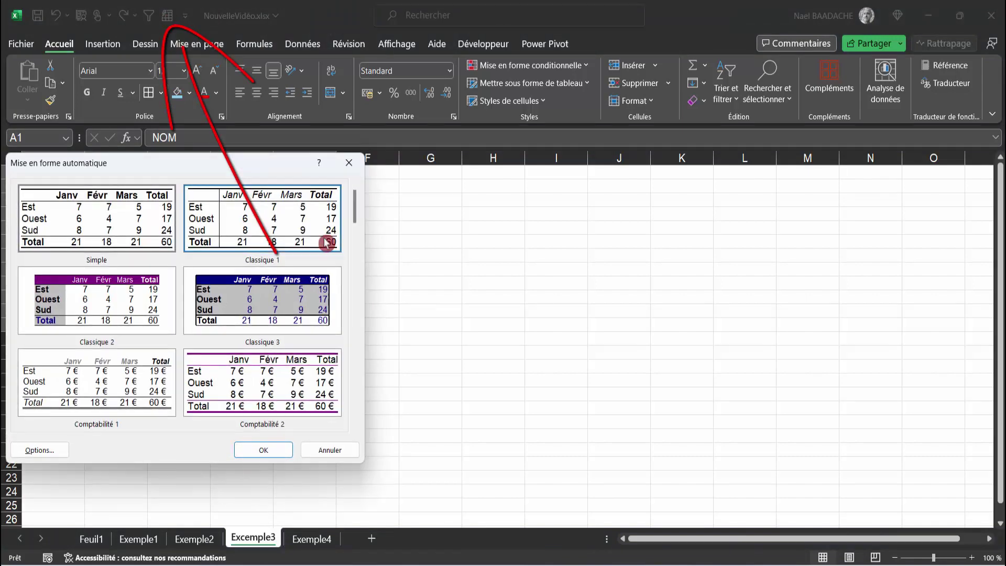
drag(239, 172, 591, 153)
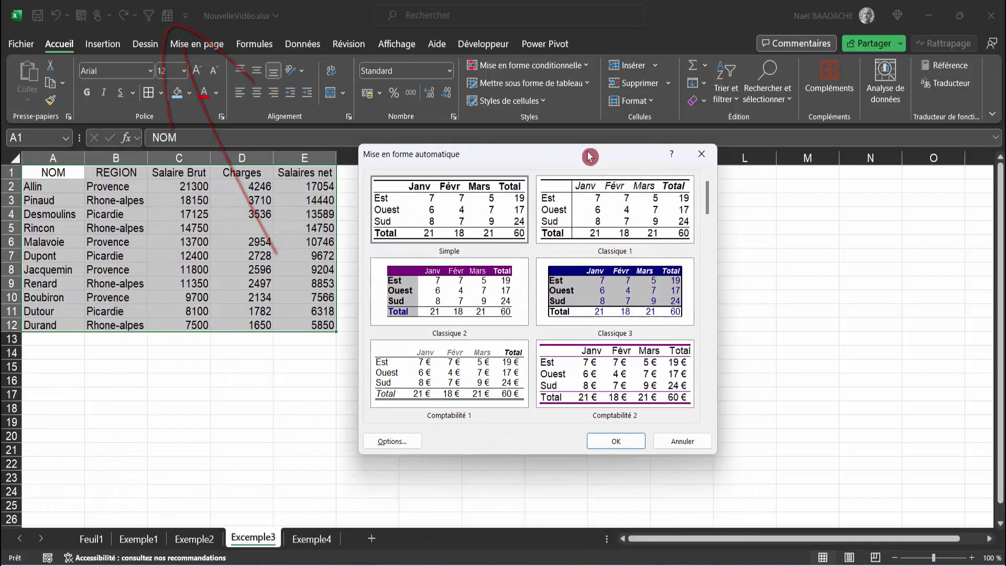
drag(709, 203, 708, 263)
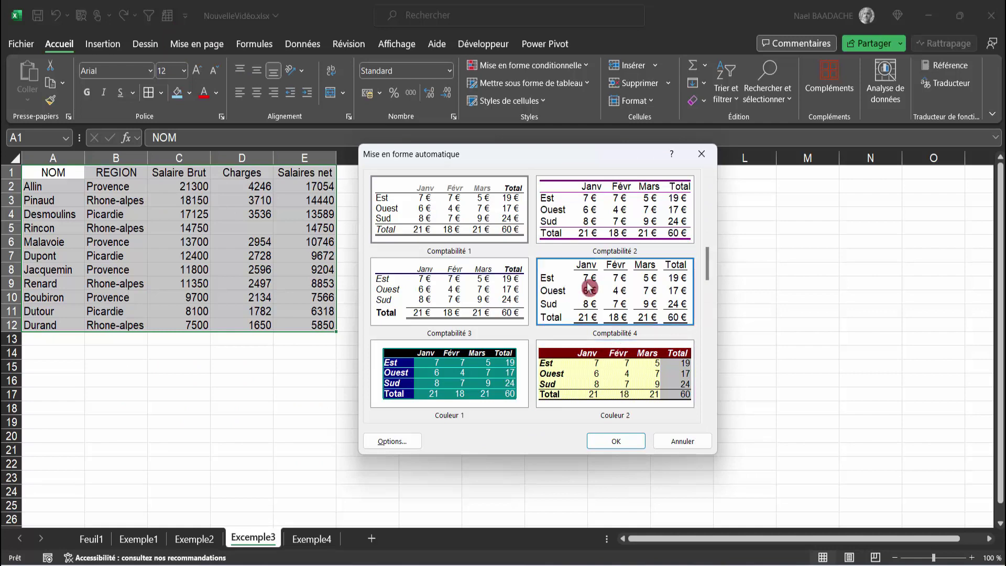
click(451, 380)
click(623, 443)
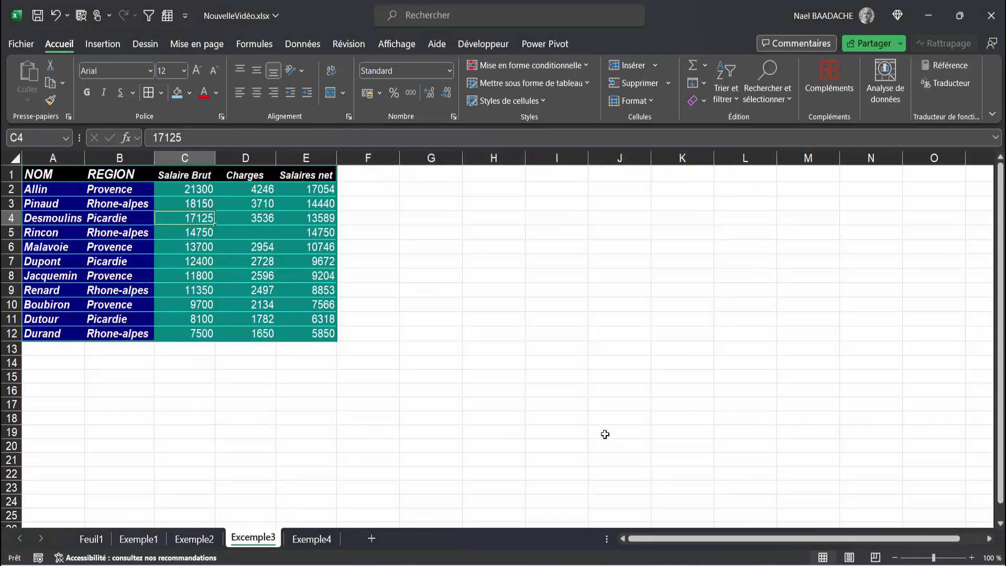
- Apply the Classique 2 style to the salary table with Mise en forme automatique
click(226, 247)
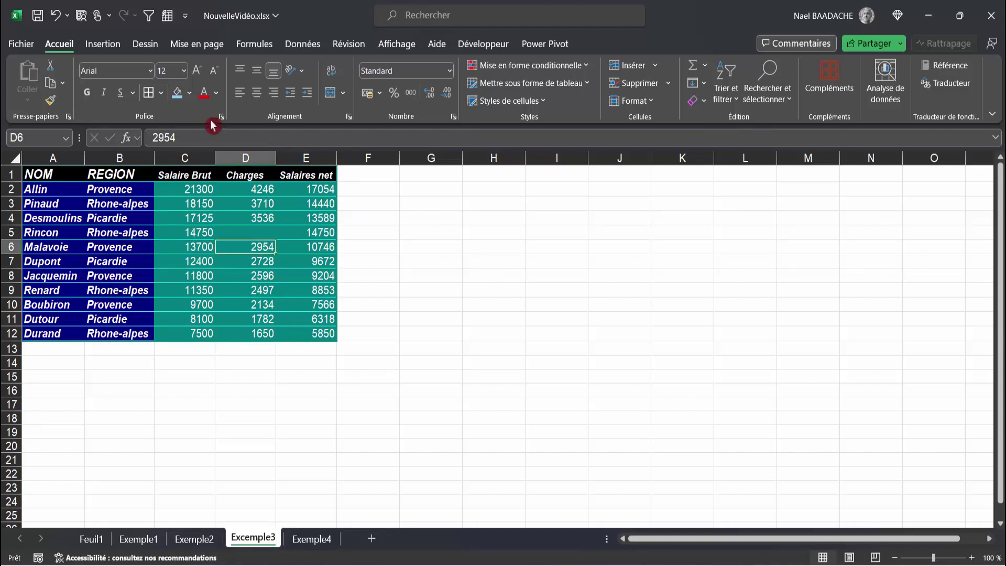
click(170, 21)
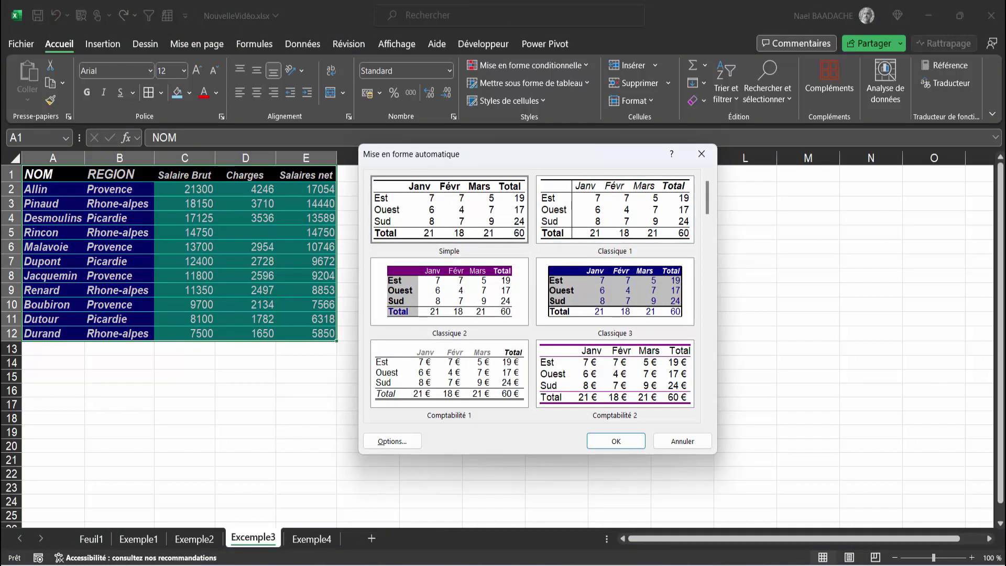
click(436, 313)
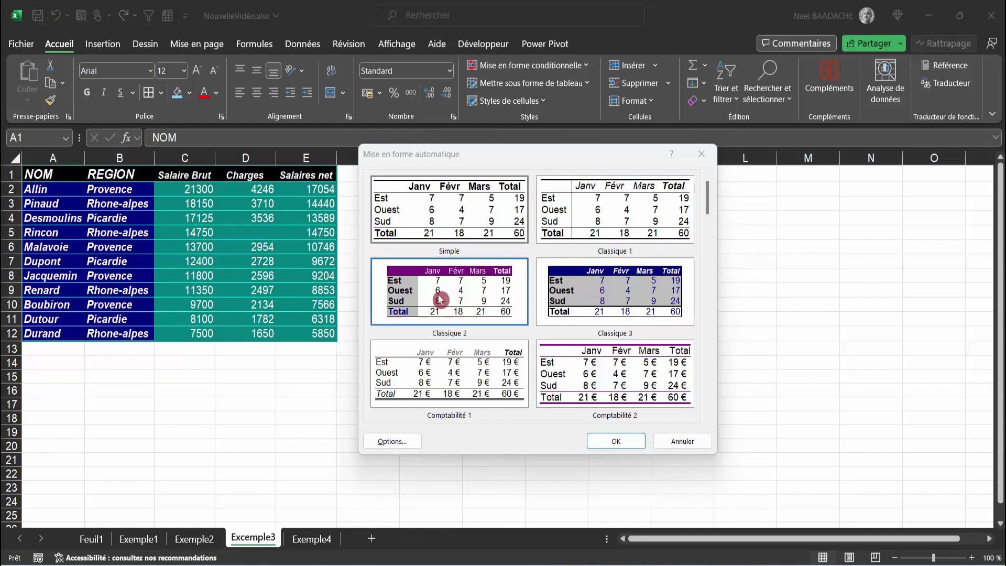
click(618, 442)
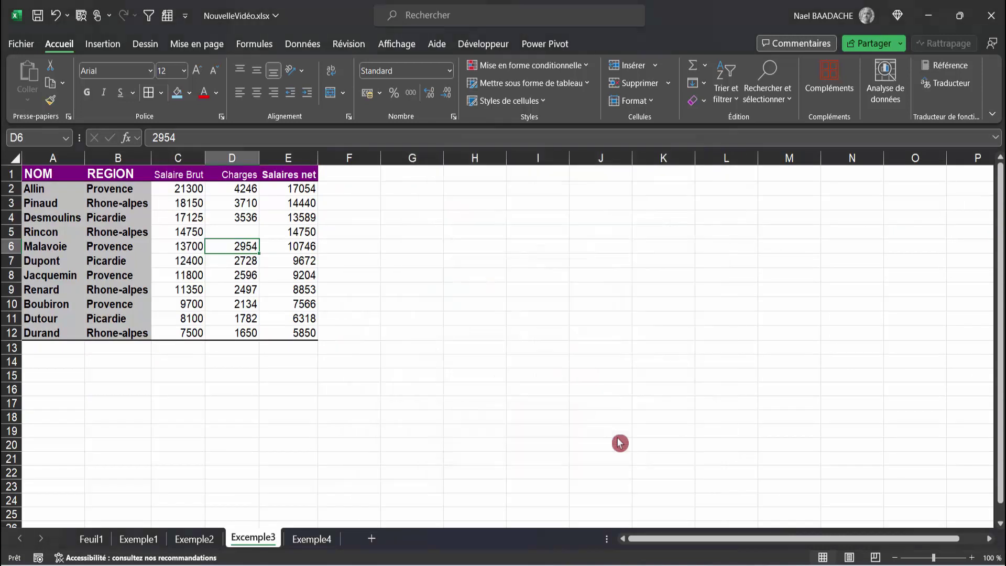
click(96, 246)
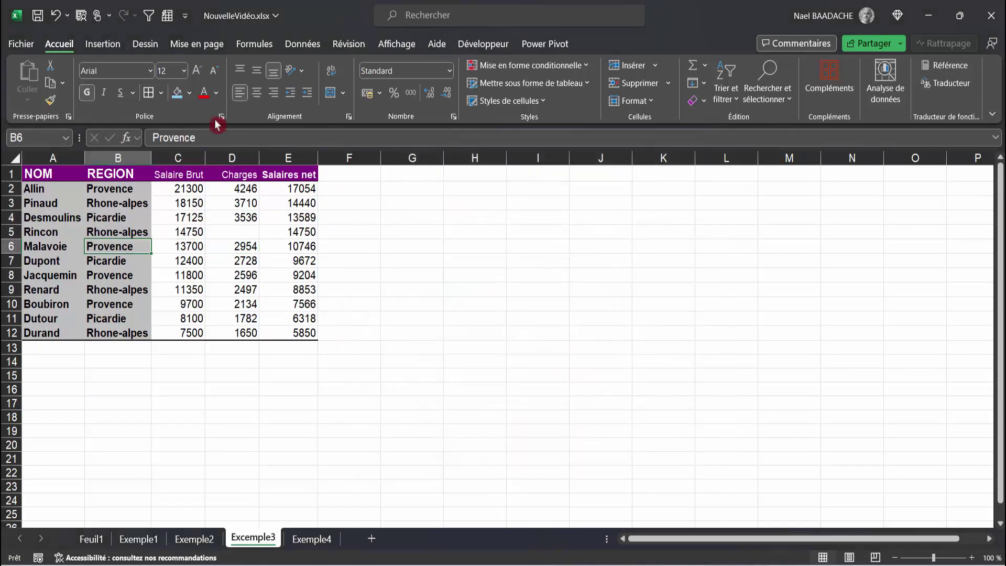
- Remove the Mise en forme automatique command from the Quick Access Toolbar in the Excel options
click(23, 46)
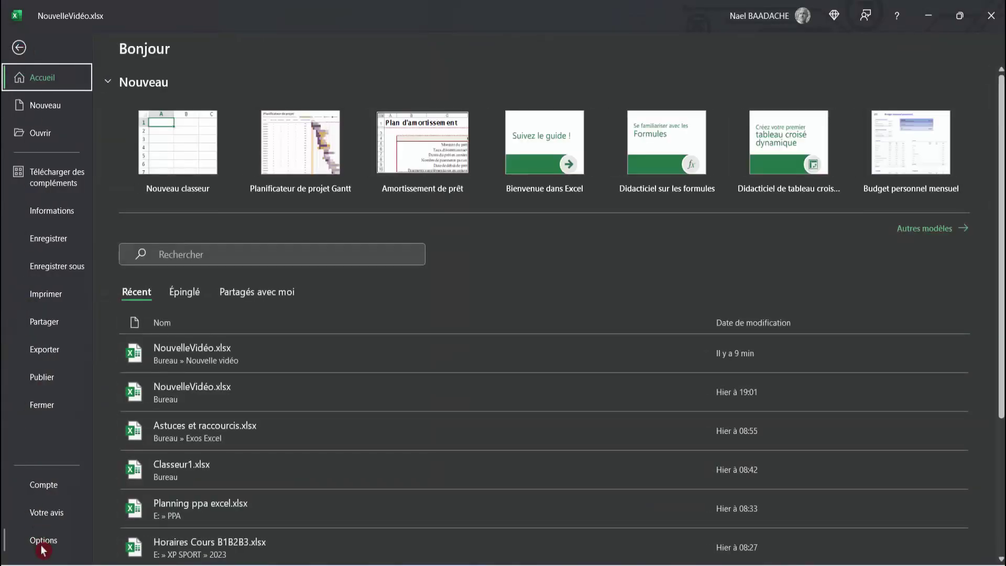
click(43, 545)
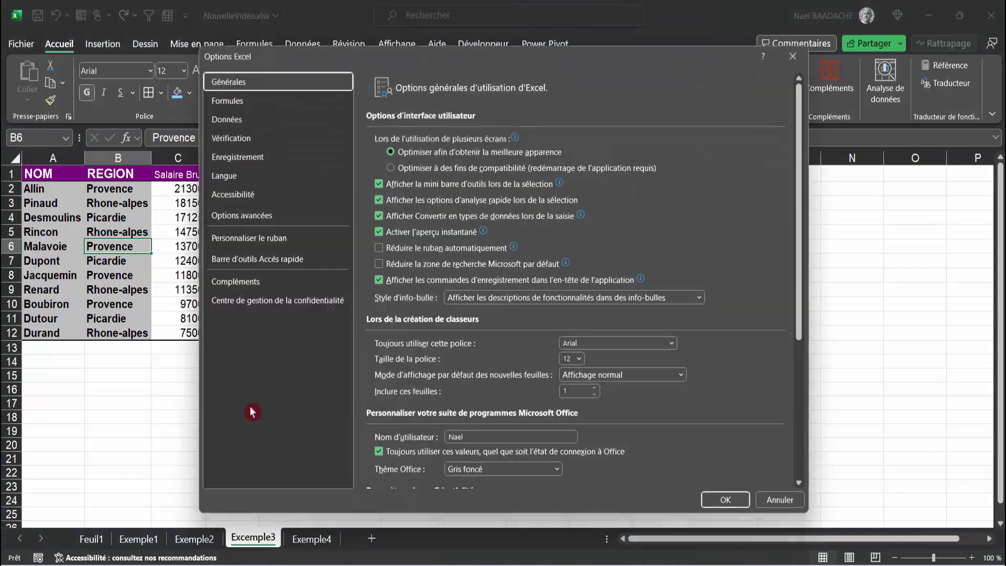
click(303, 253)
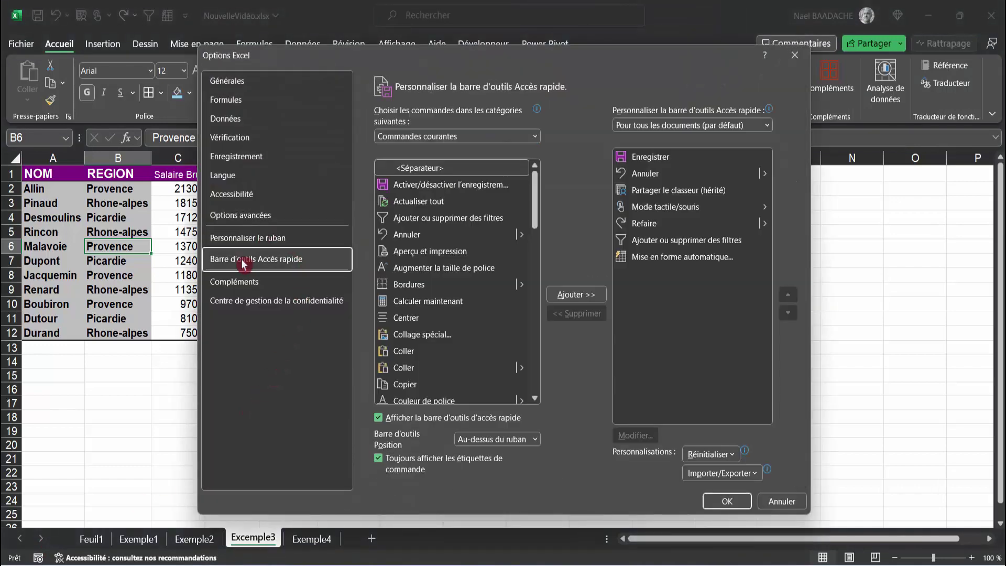
click(673, 258)
click(582, 314)
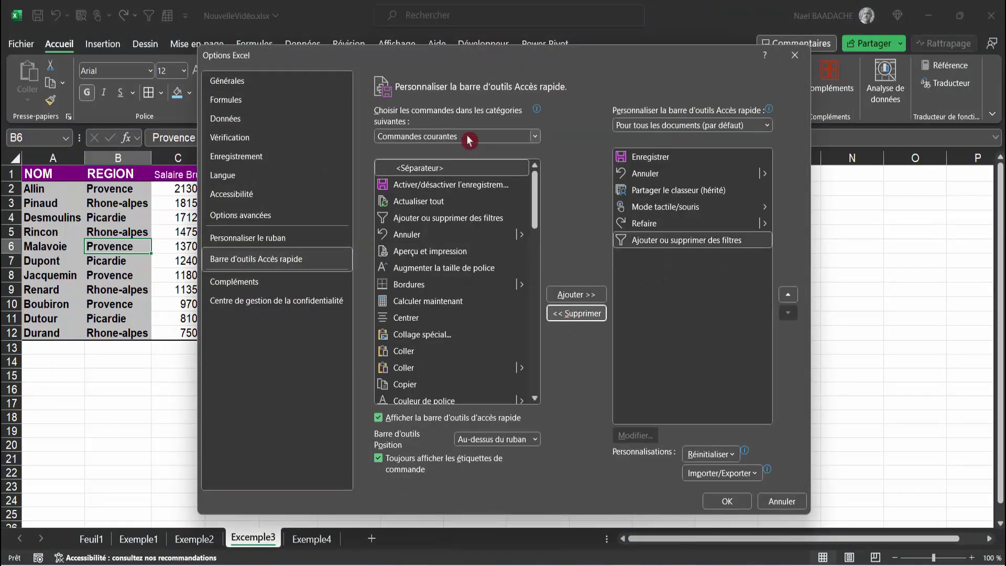
- Add the Mise en forme automatique command from the full list of commands to the Quick Access Toolbar and confirm the options
click(533, 137)
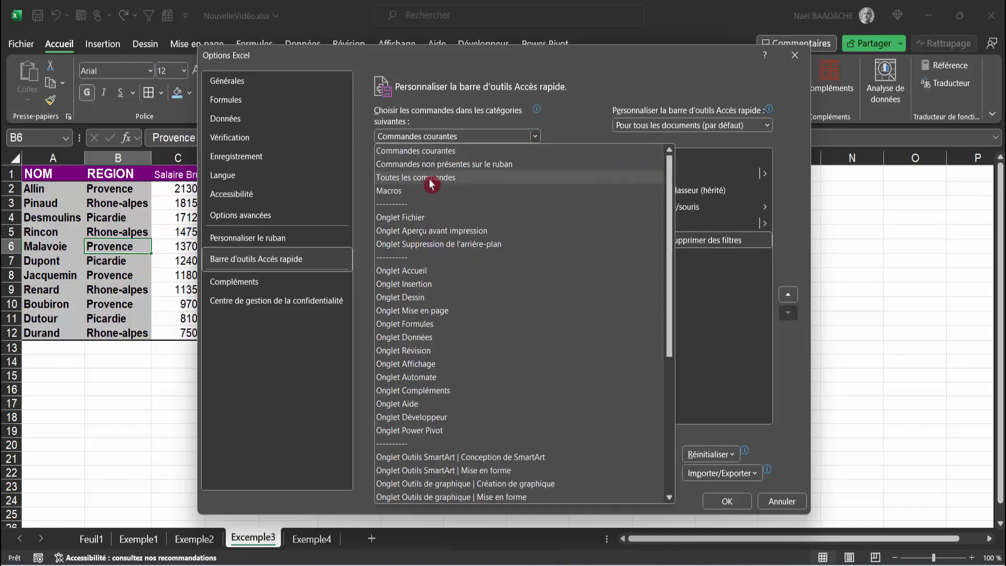
click(429, 180)
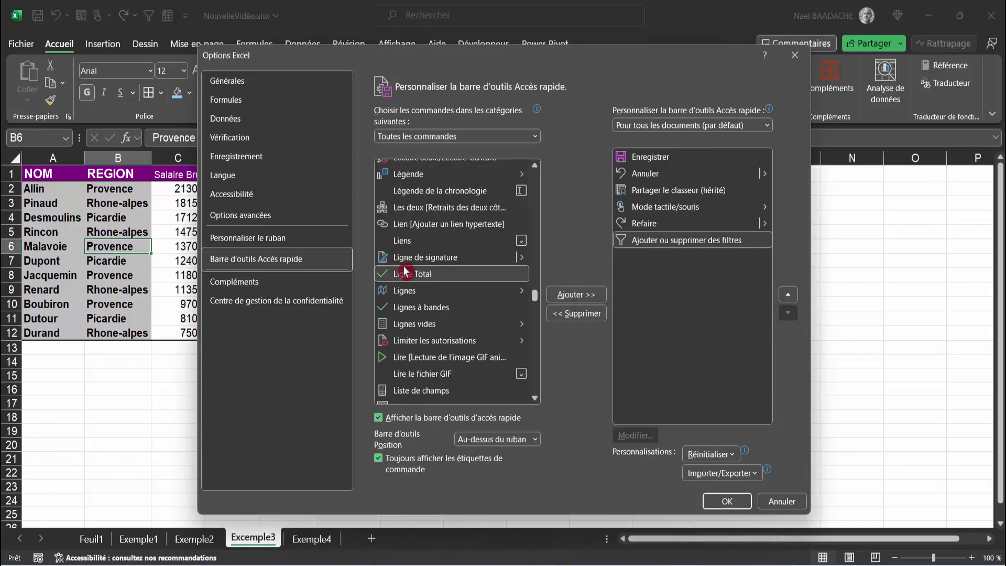
scroll(404, 271, down, 2)
scroll(416, 314, down, 5)
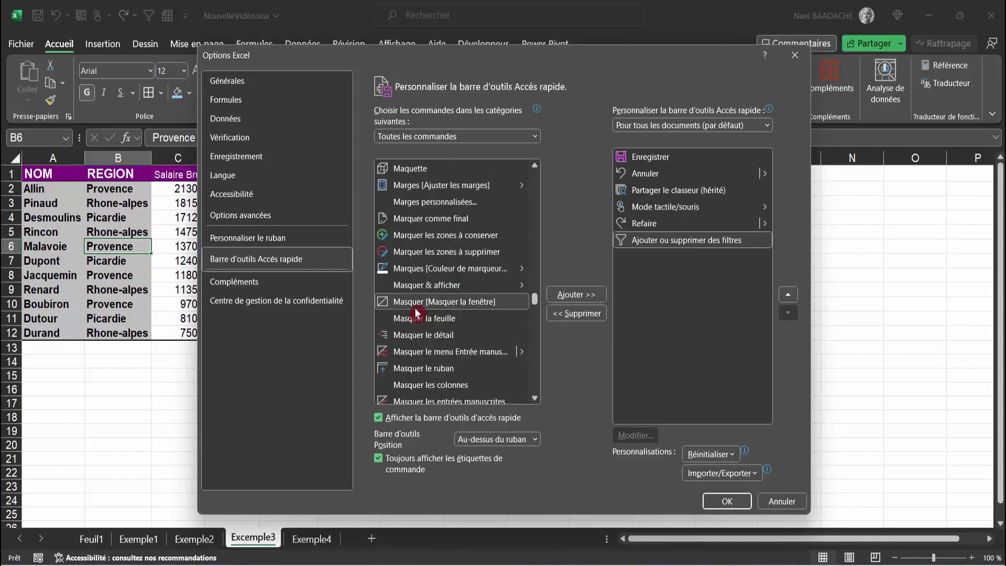
scroll(417, 313, down, 6)
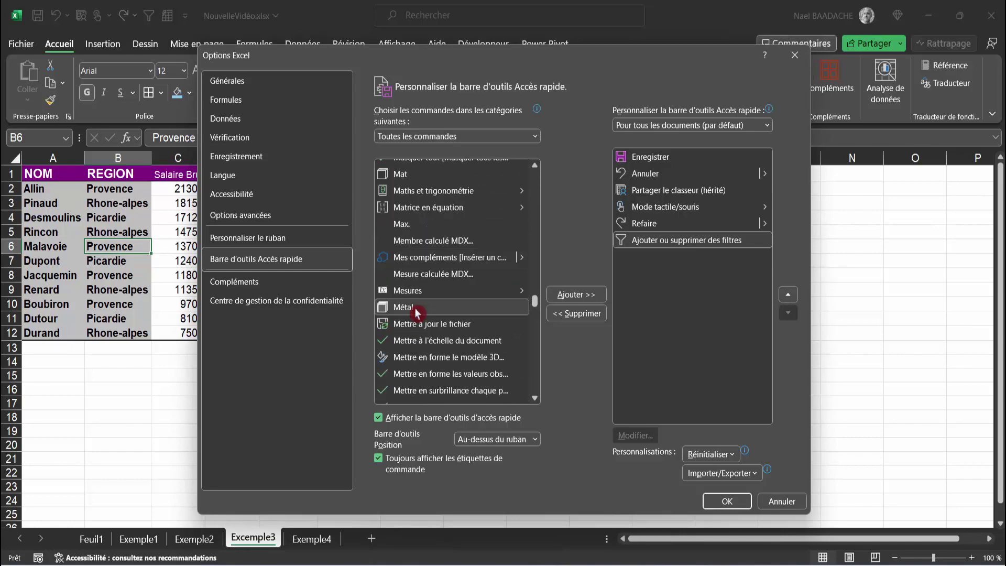
scroll(416, 314, down, 4)
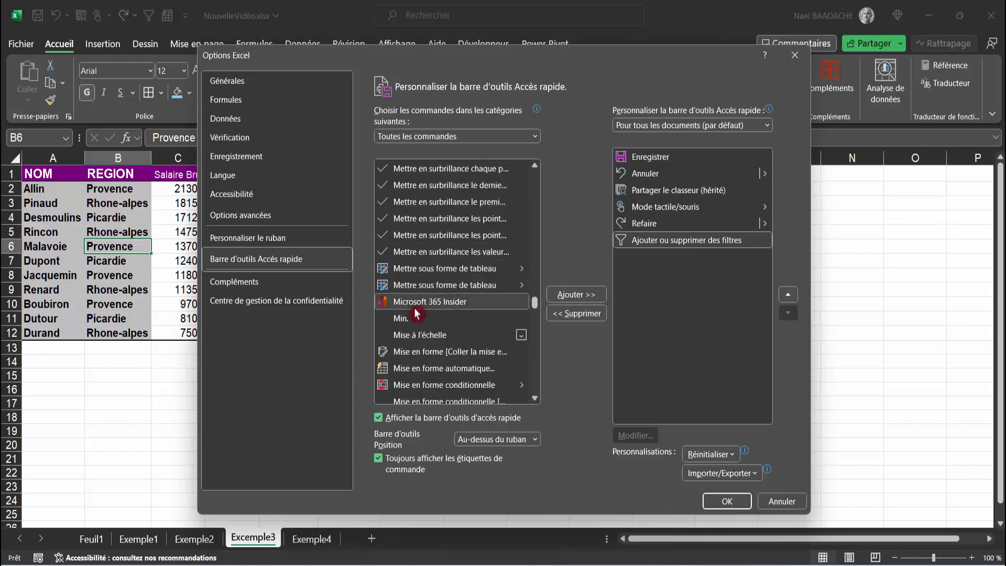
click(412, 371)
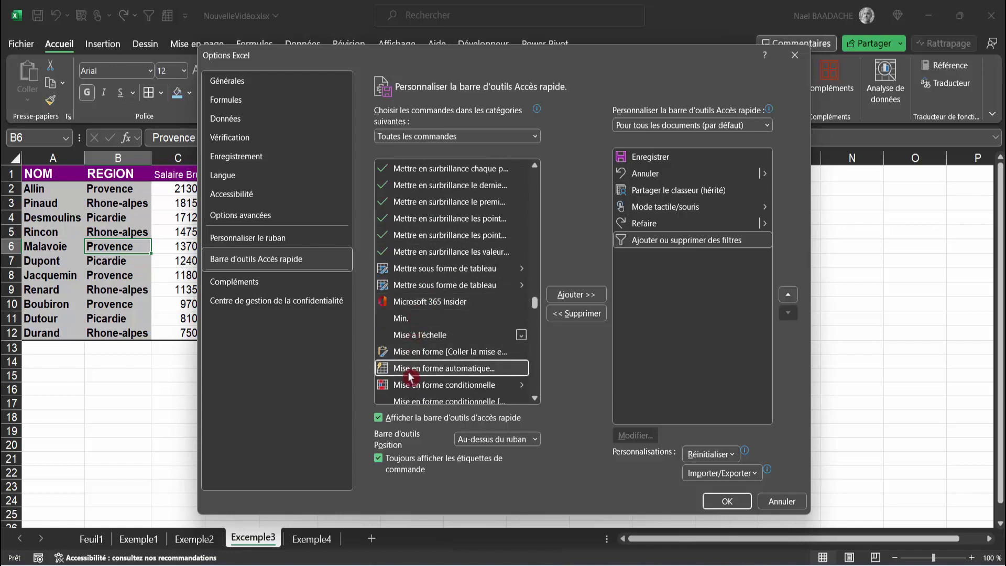
click(571, 295)
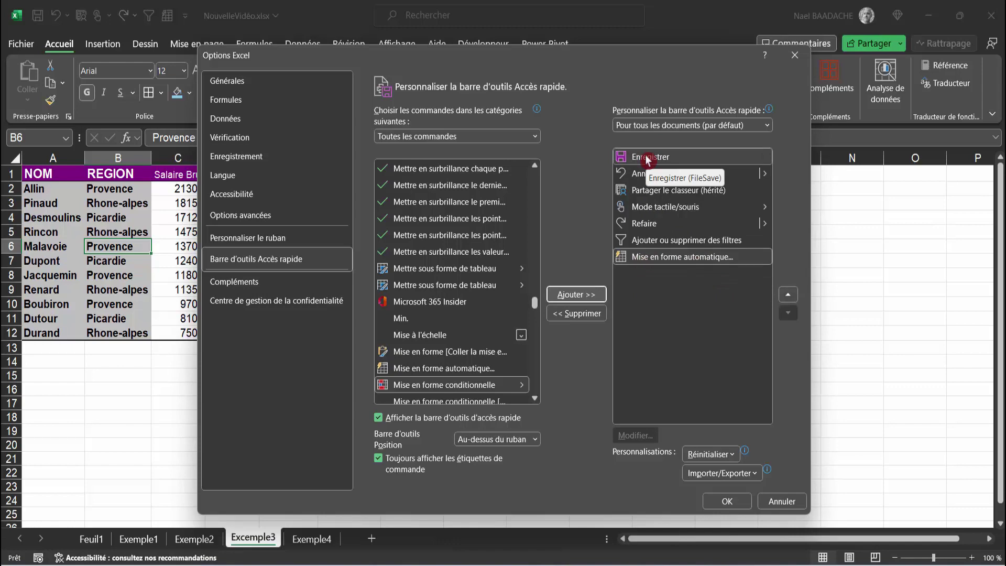
click(725, 503)
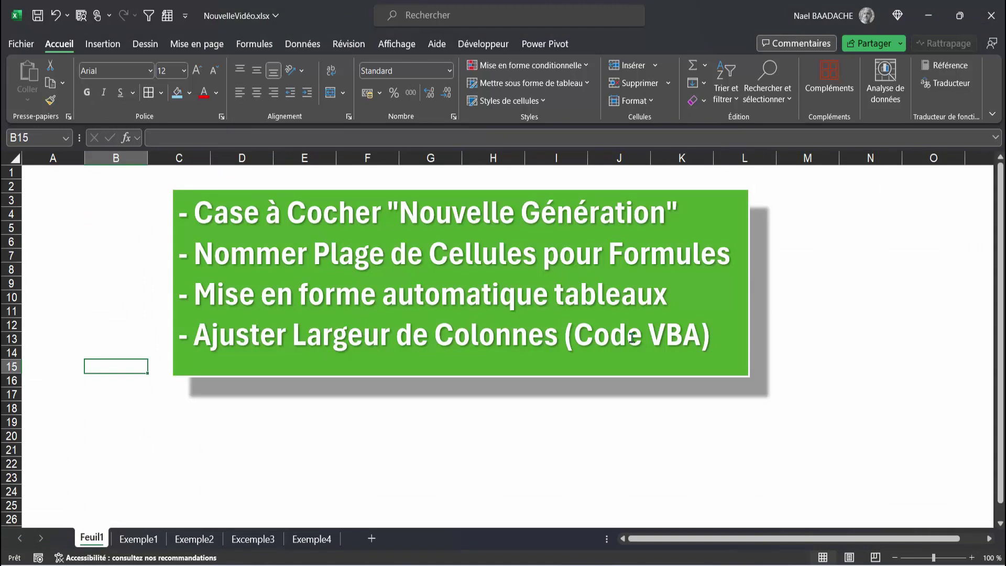
- Switch to the Exemple4 sheet
click(312, 540)
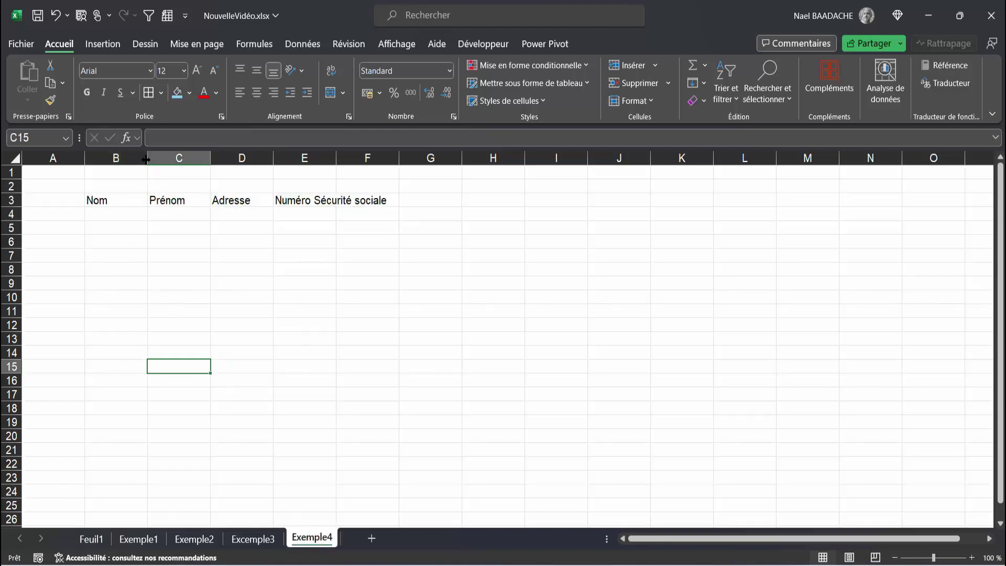
- Try narrowing columns B, C and D by hand to fit their header texts, and undo the width changes
drag(147, 158, 111, 160)
drag(176, 158, 154, 158)
drag(217, 153, 198, 153)
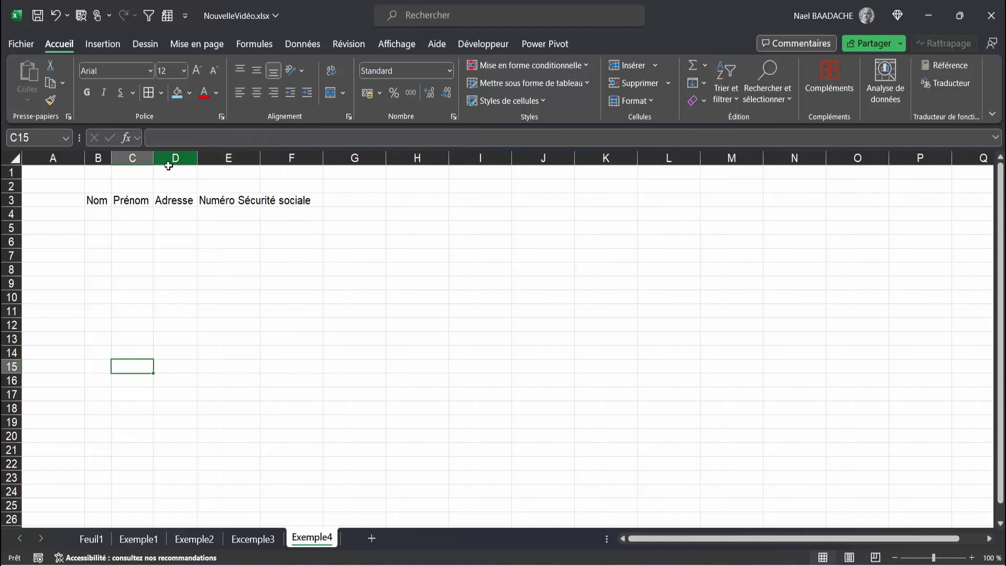
key(ctrl+z)
key(ctrl+z)
key(ctrl+z)
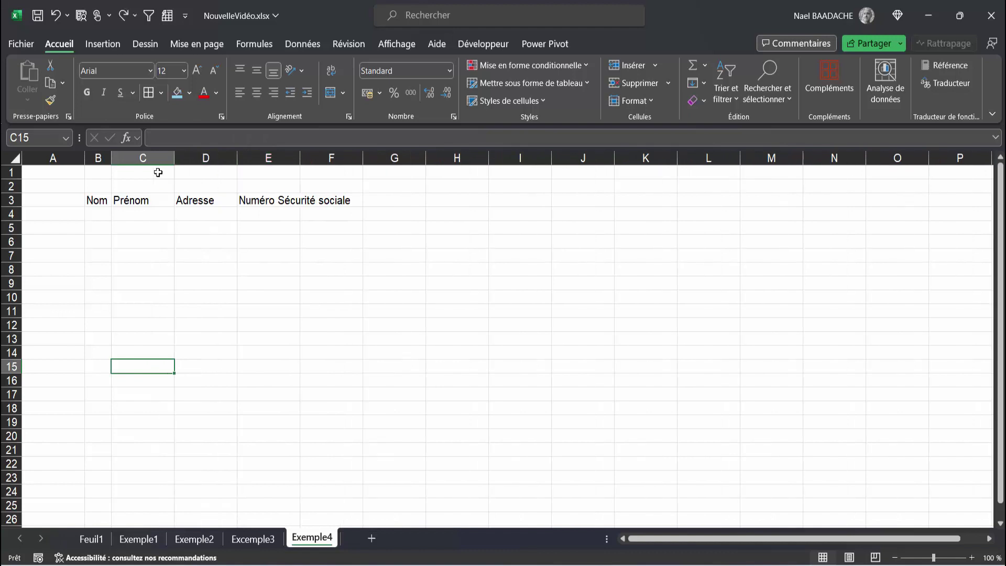
click(129, 228)
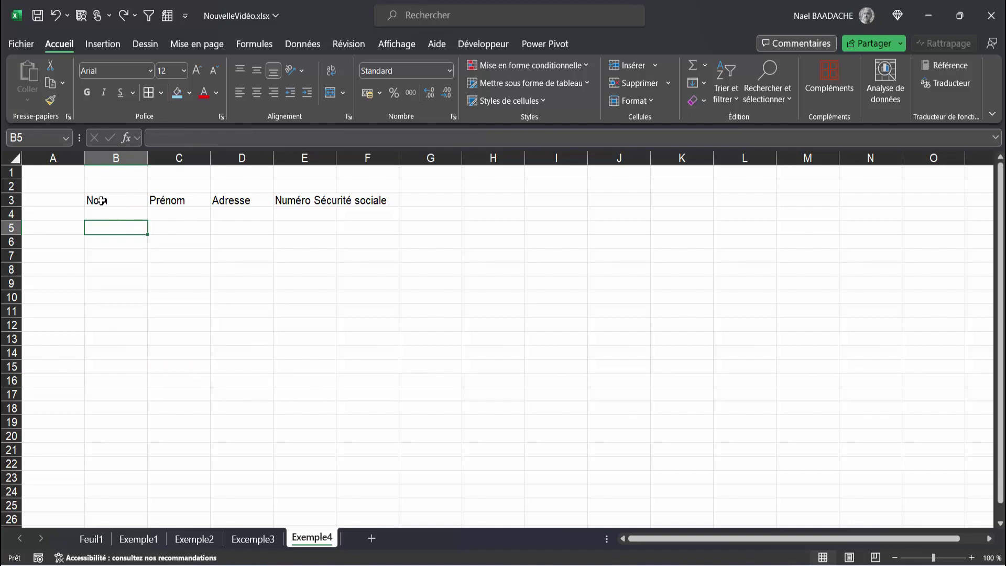
- Clear the header texts from row 3, columns B to G, and select cell B3
drag(101, 201, 400, 199)
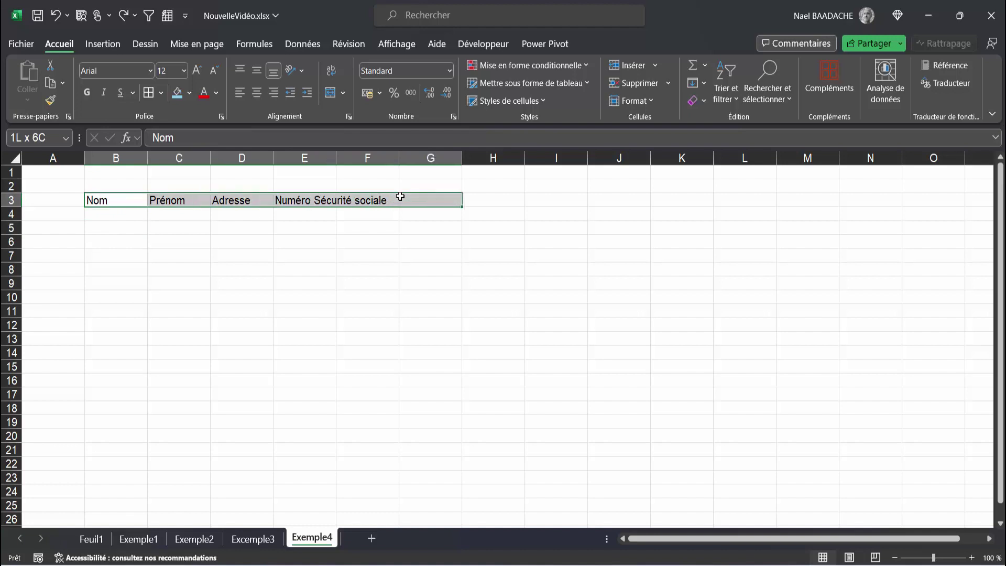
key(Delete)
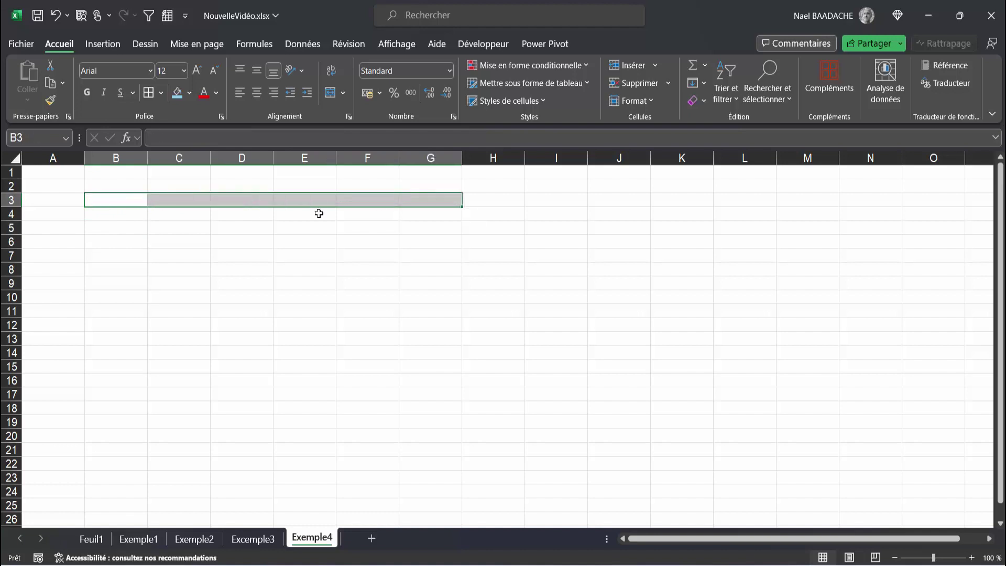
click(114, 201)
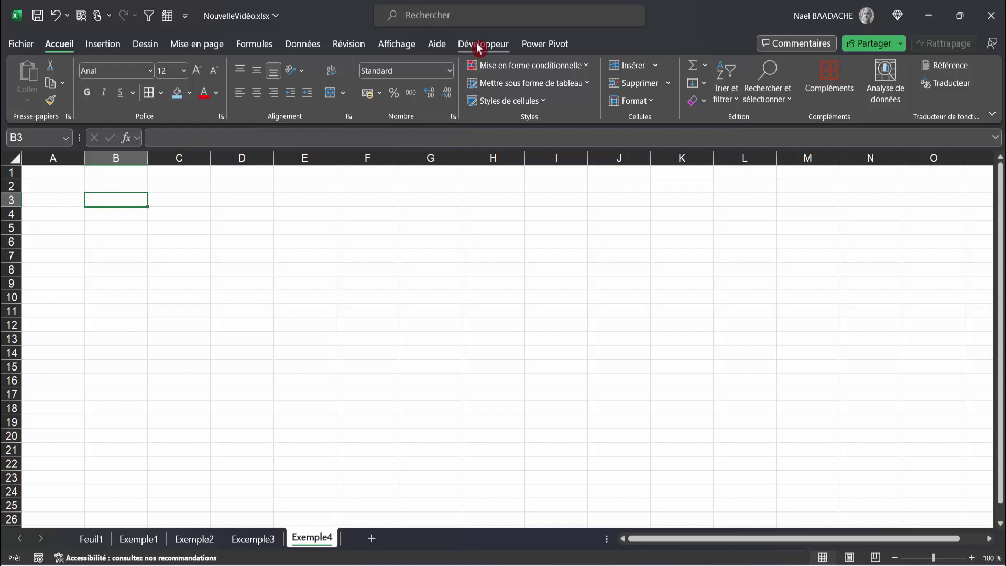
- Check in the ribbon customization options whether the Développeur tab is enabled, and return to the sheet
click(21, 46)
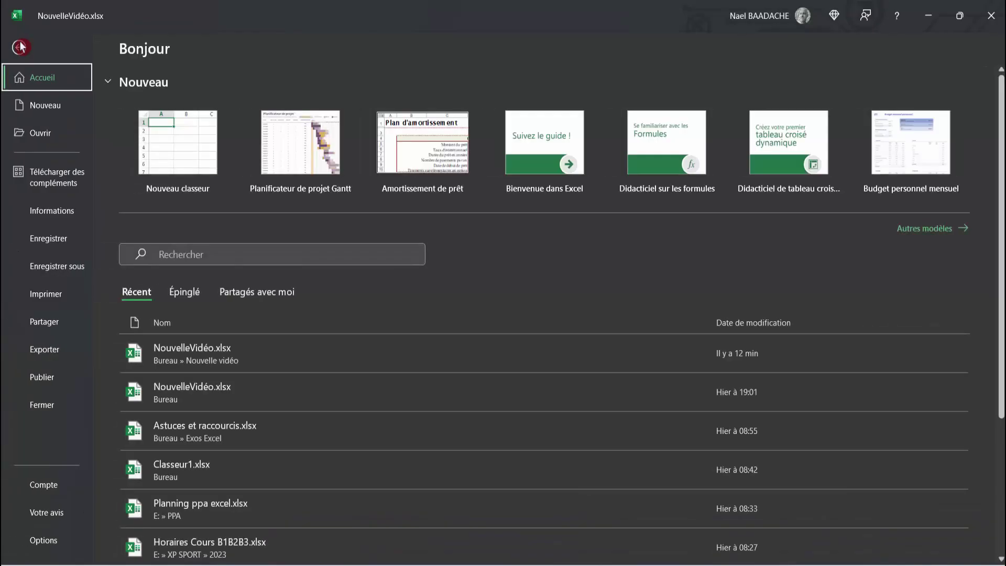
click(48, 547)
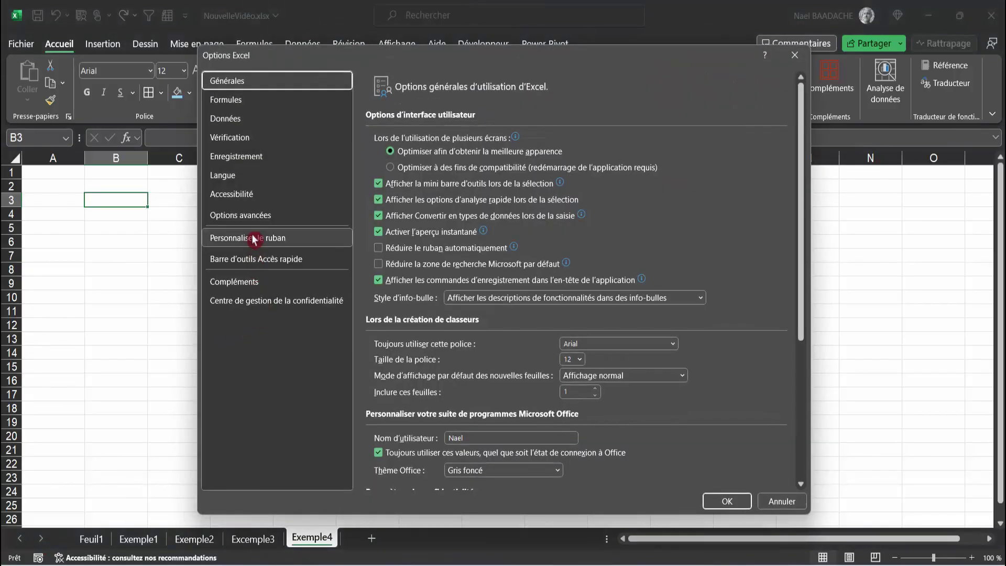
click(254, 239)
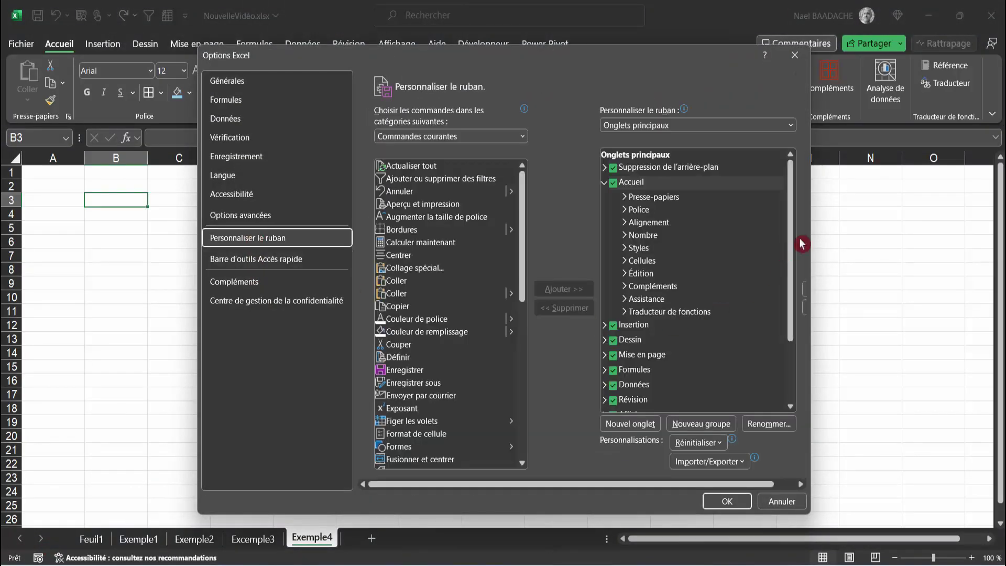
drag(796, 245, 790, 337)
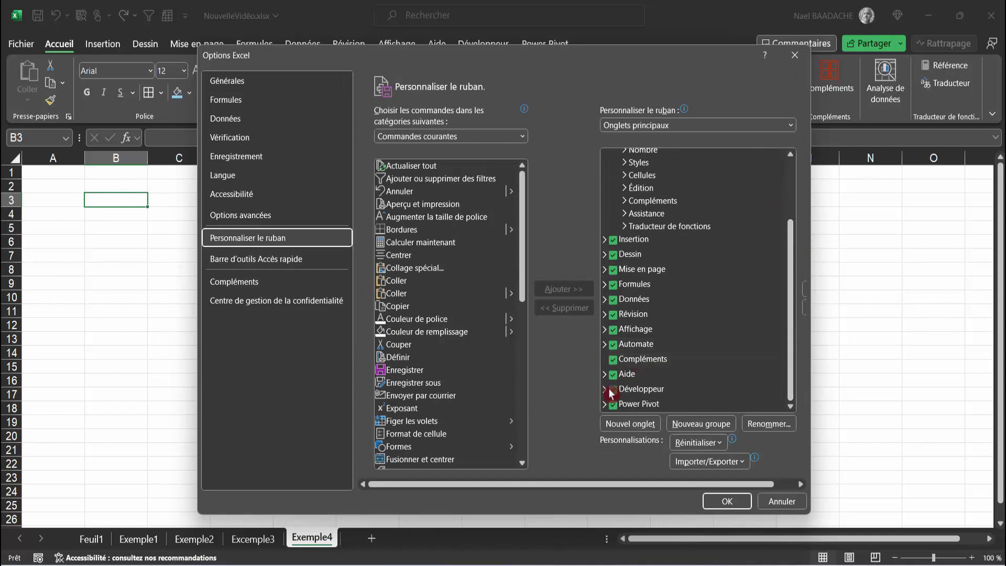
click(730, 504)
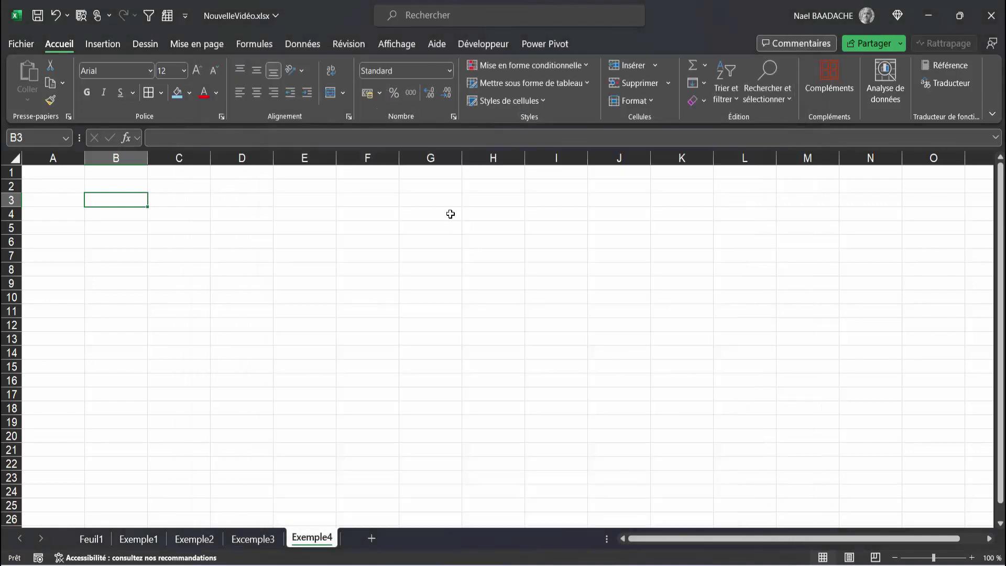
click(450, 214)
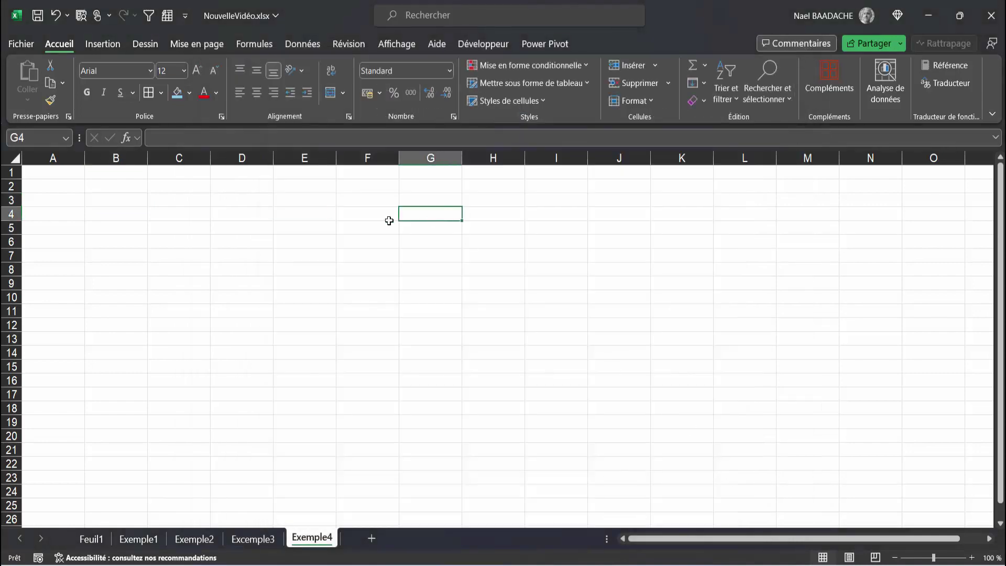
- Open the code of sheet Feuil5 (Exemple4) in the Visual Basic editor and insert a Worksheet SelectionChange procedure
click(491, 44)
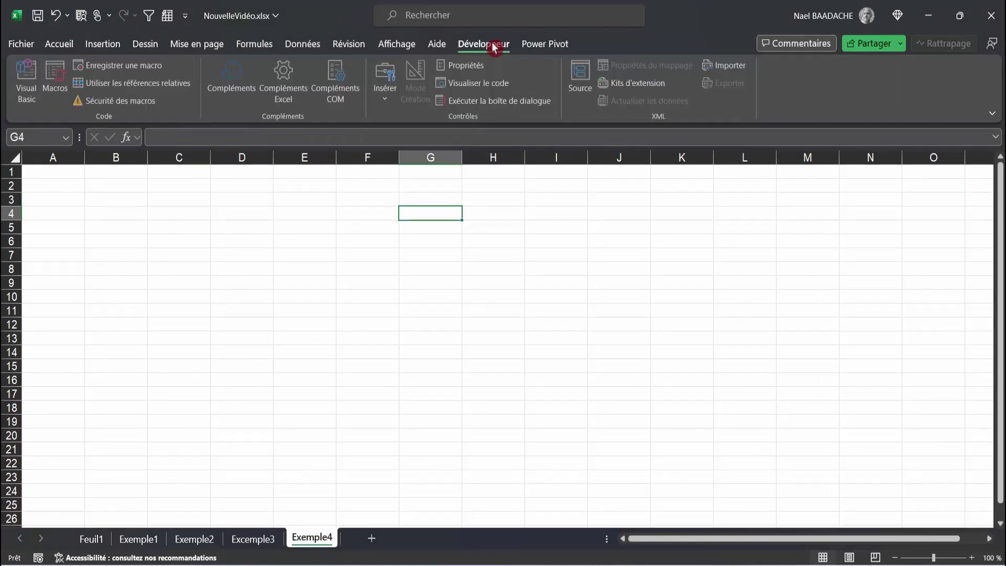
click(26, 81)
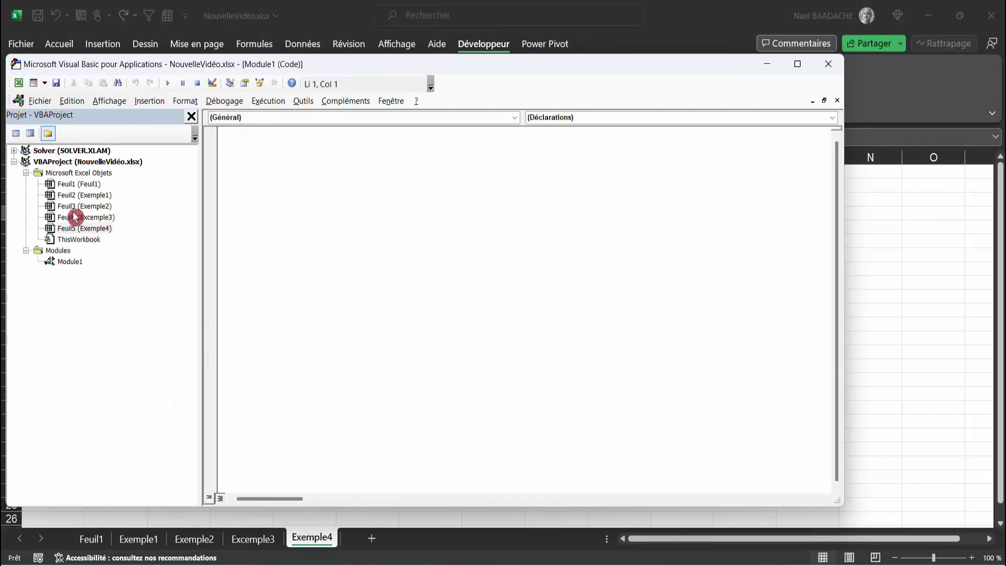
double_click(101, 229)
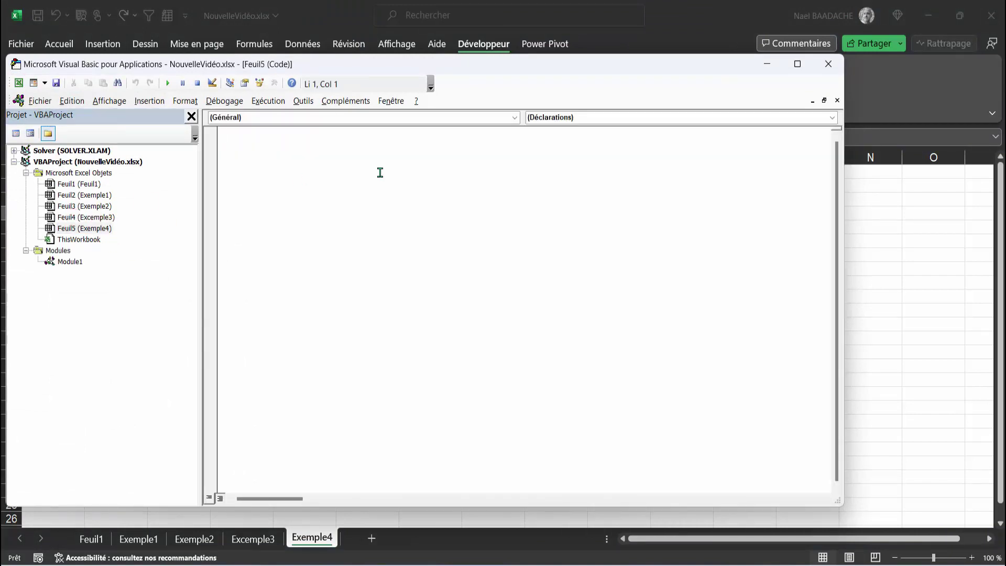
click(515, 117)
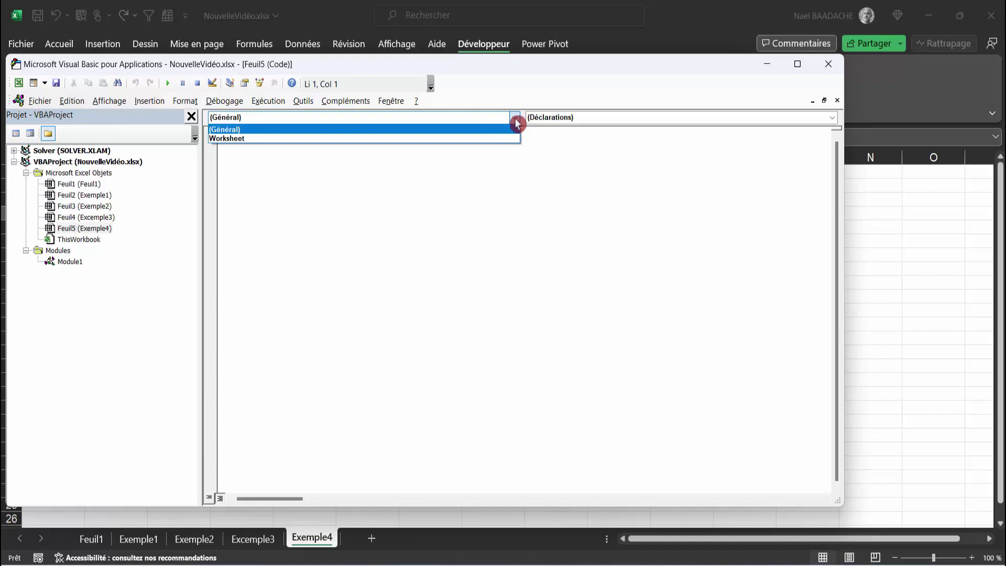
click(266, 138)
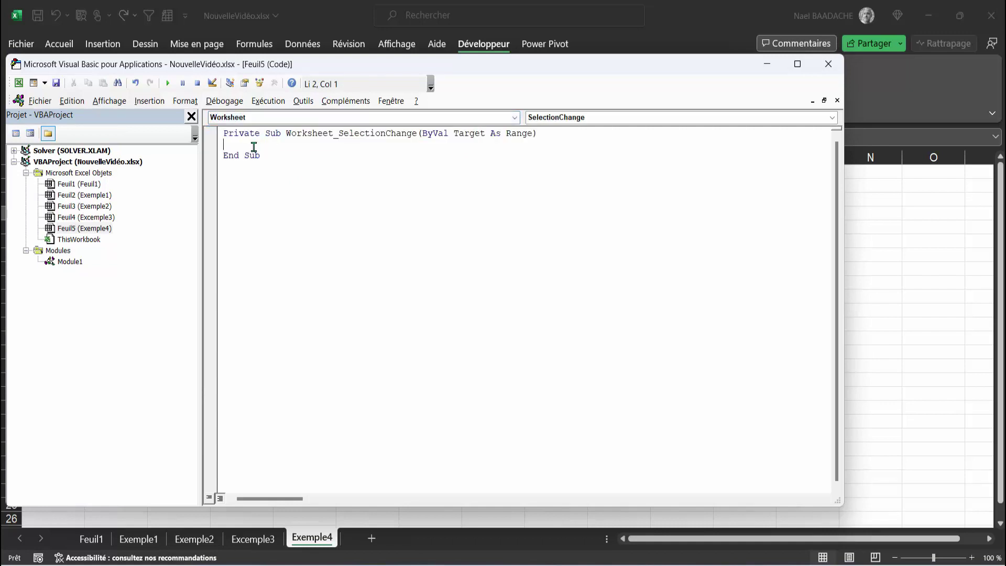
- Write Cells.EntireColumn.AutoFit inside the Worksheet_SelectionChange procedure and return to the workbook
key(Return)
text(Cells.Entire)
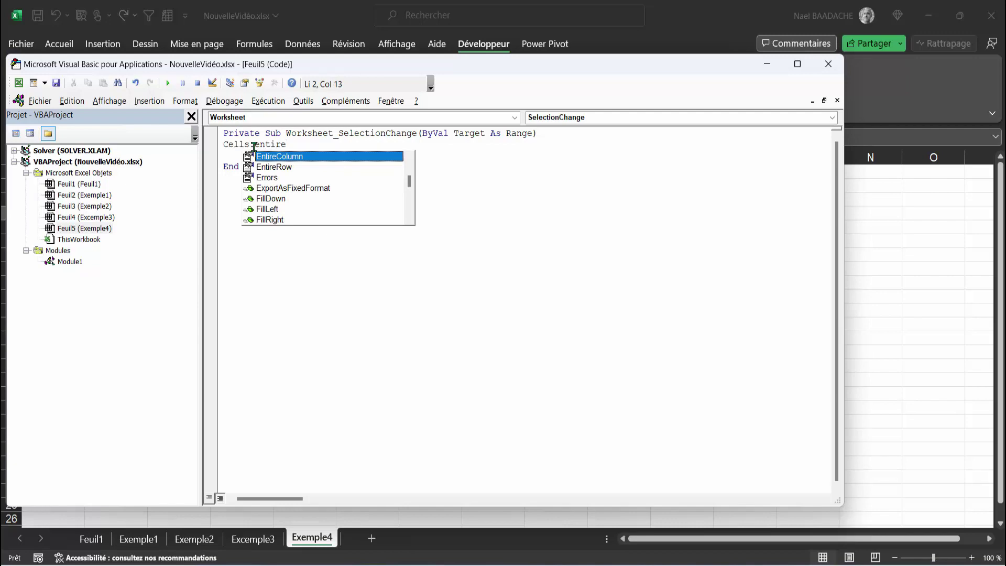
key(Tab)
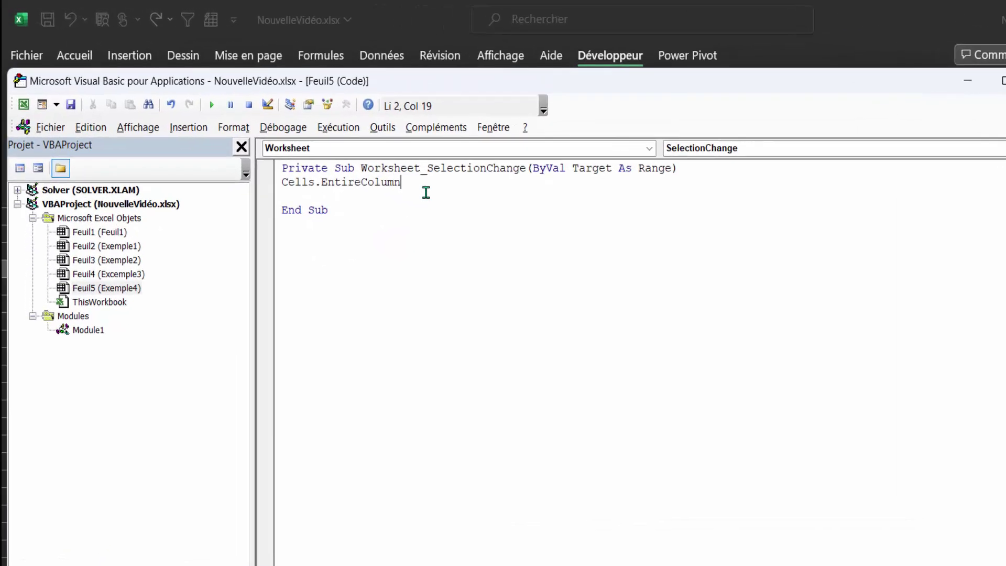
text(;AO)
key(BackSpace)
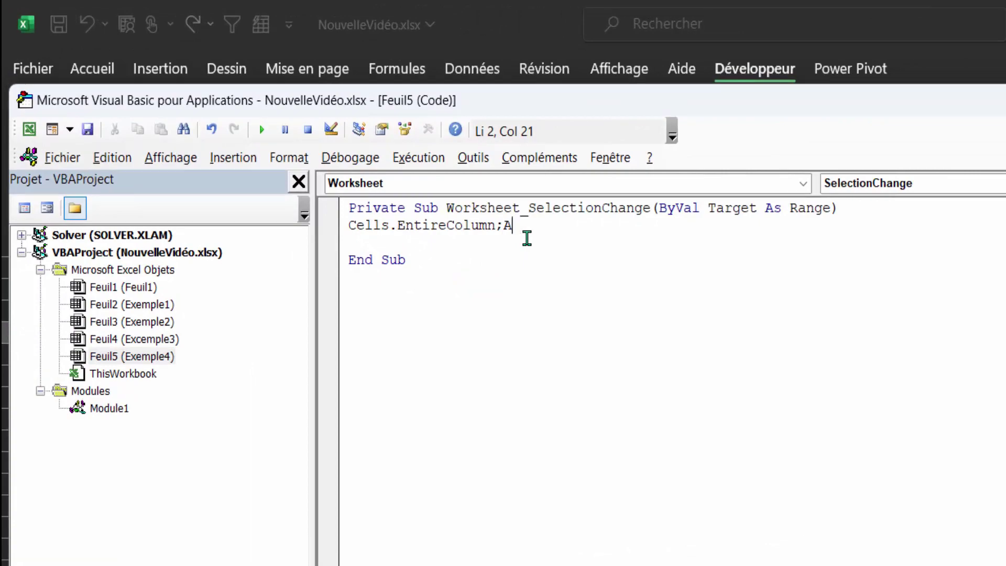
key(BackSpace)
key(BackSpace)
key(BackSpace)
text(n.auto)
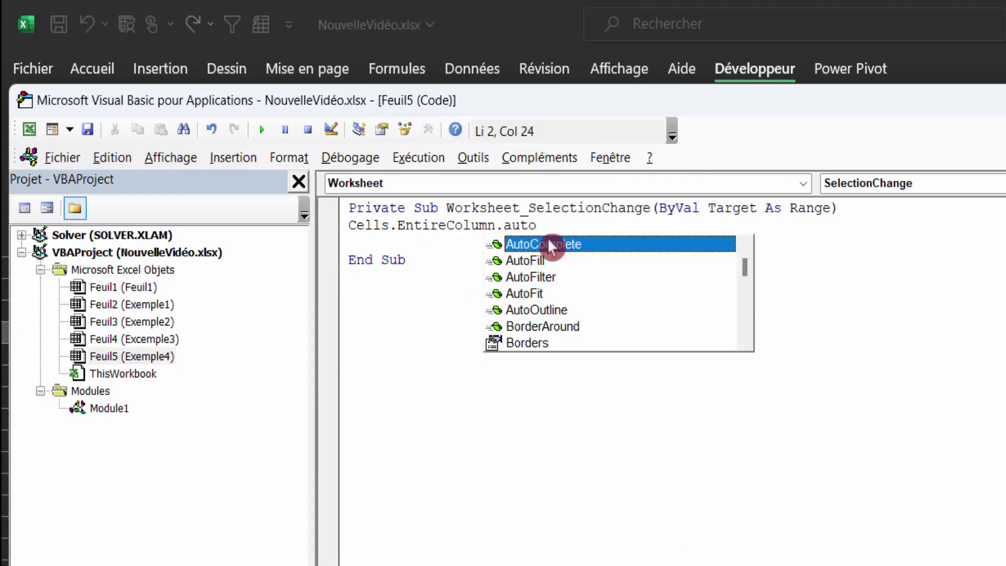
double_click(539, 294)
click(29, 128)
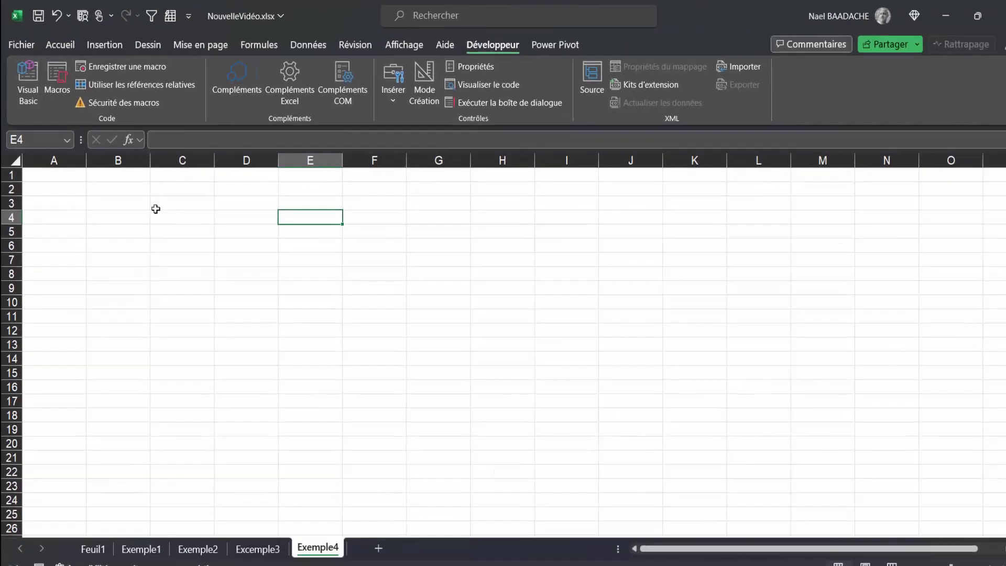
- Enter the header Nom in cell B3 and the header Prénom in cell C3
click(131, 196)
text(Nom)
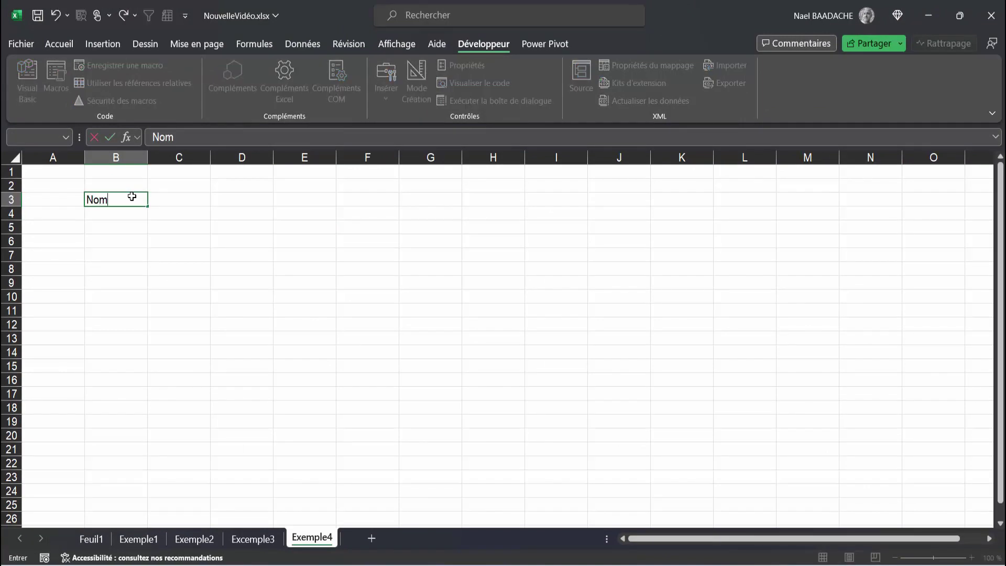
key(Return)
click(132, 196)
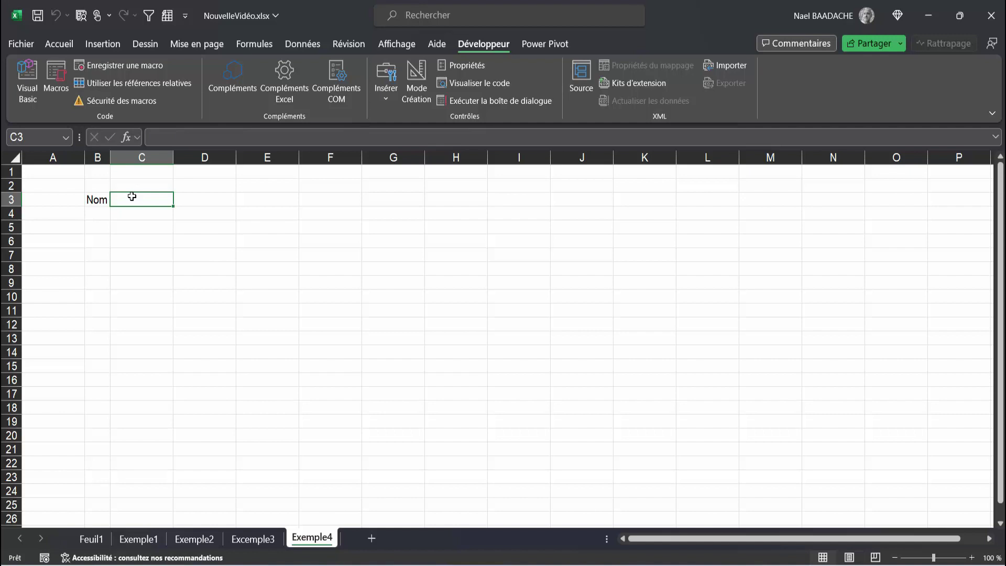
text(P)
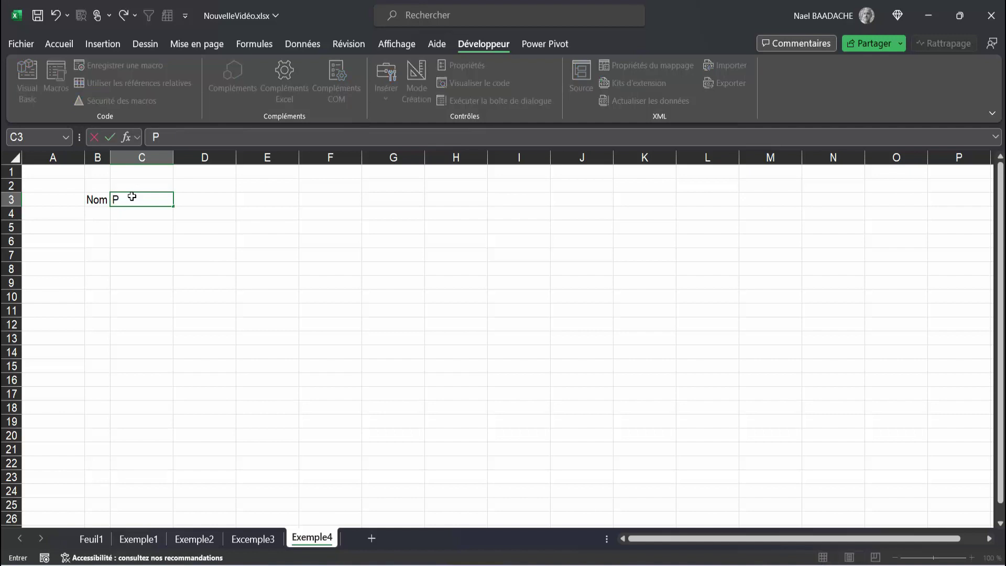
text(rénor)
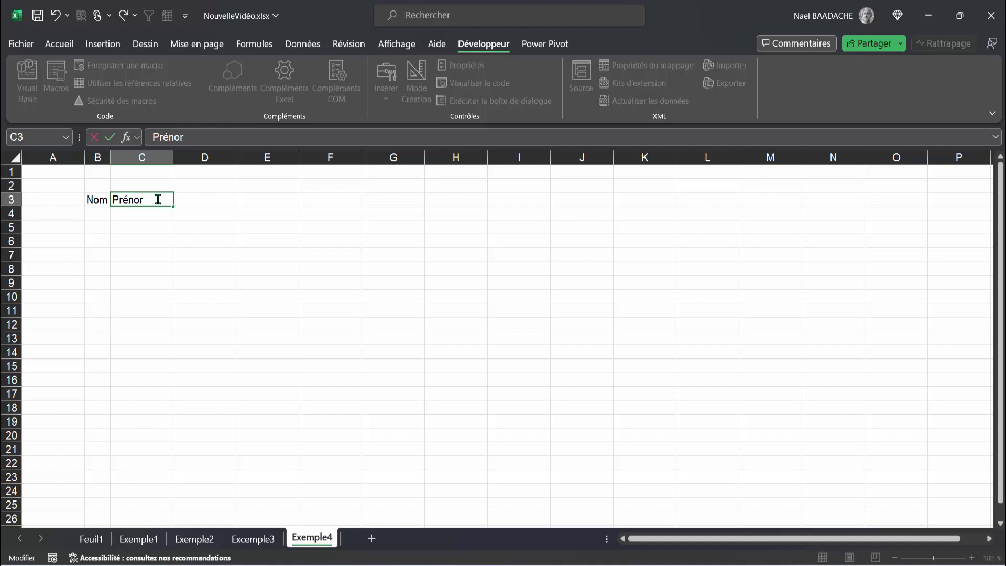
key(BackSpace)
text(m)
key(Return)
- Enter the header Adresse in cell D3 and the header Numéro de sécurté sociale in cell E3
click(156, 200)
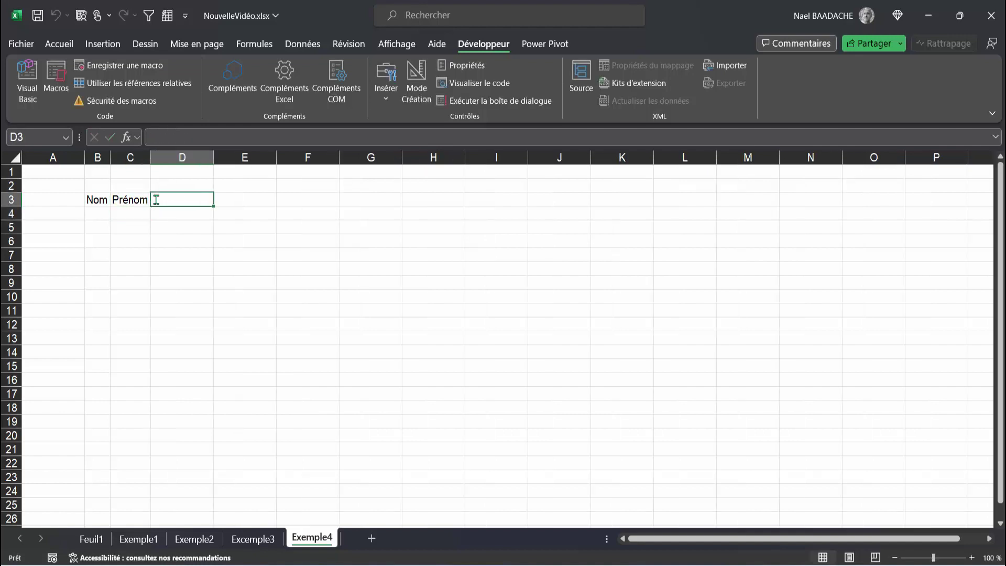
text(Adresse)
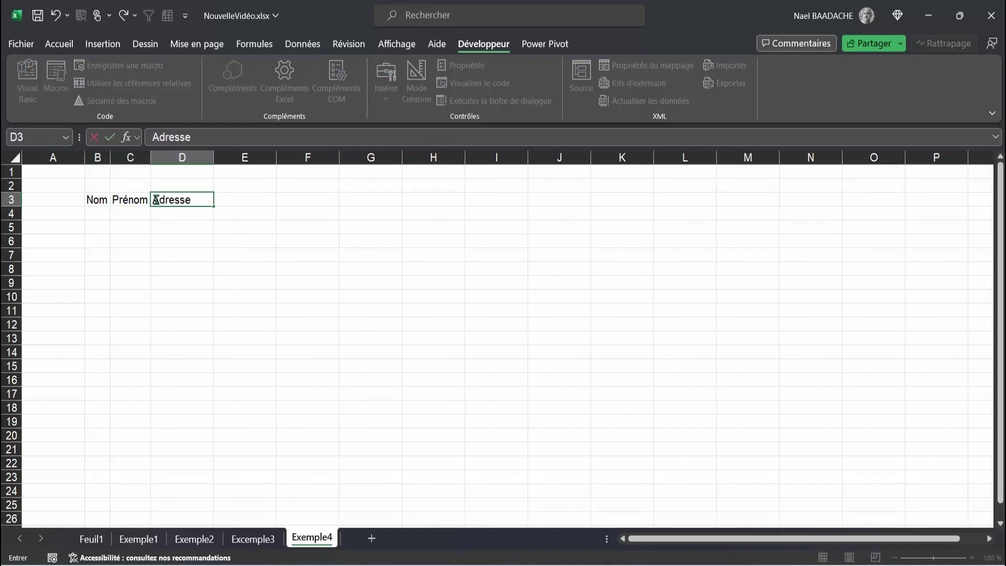
key(Return)
click(157, 200)
key(Tab)
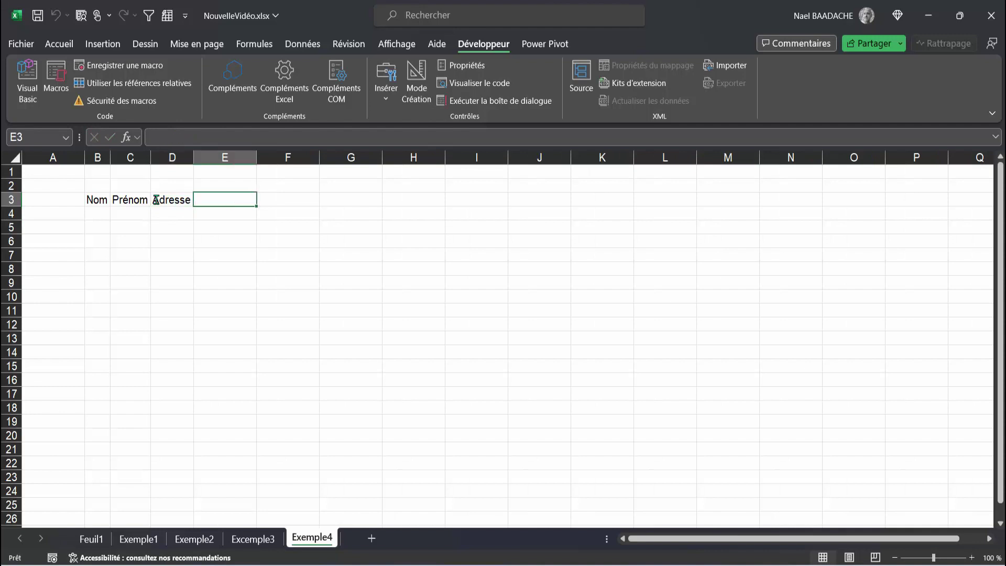
text(Numéro de sécurtié soc)
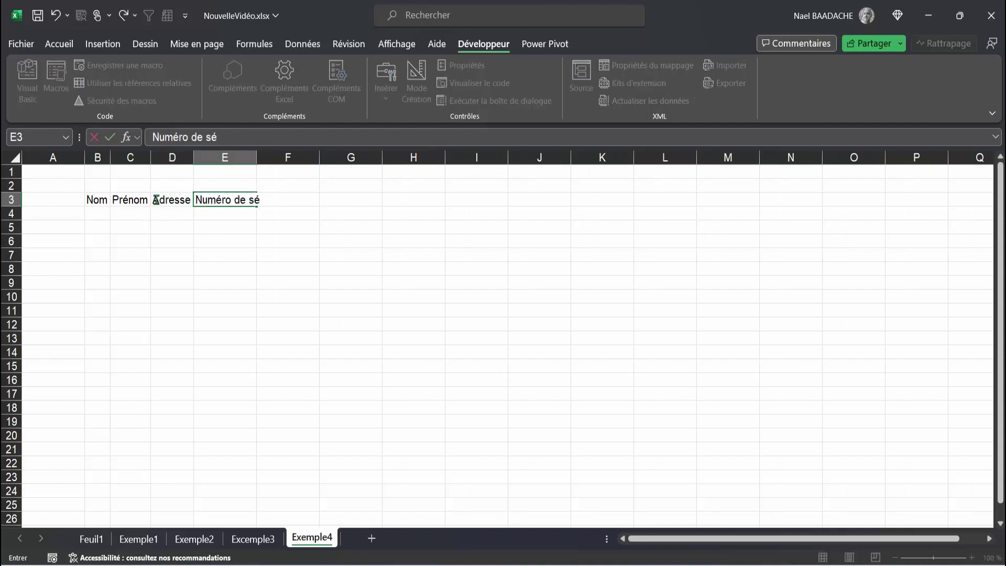
key(BackSpace)
key(BackSpace)
key(BackSpace)
key(BackSpace)
key(BackSpace)
text(é sociale)
key(Return)
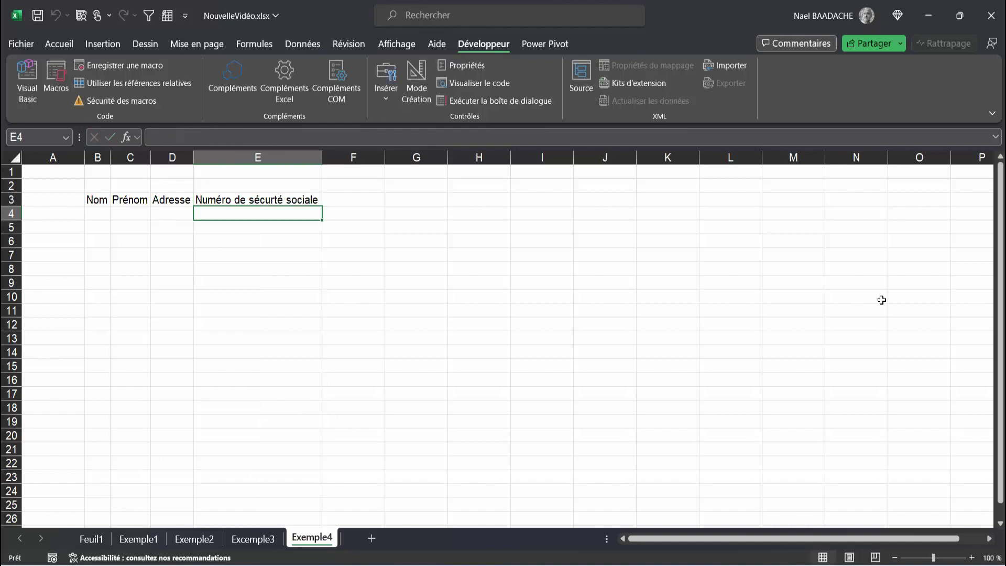
- Choose the macro-enabled workbook type (*.xlsm) for saving a copy of NouvelleVidéo, and return to the sheet without saving
click(25, 46)
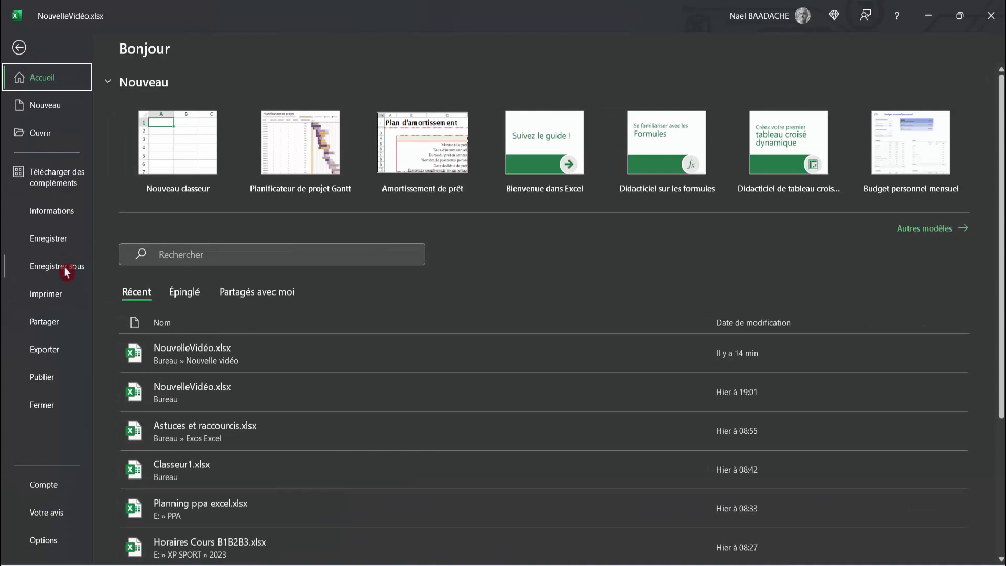
click(66, 268)
click(164, 219)
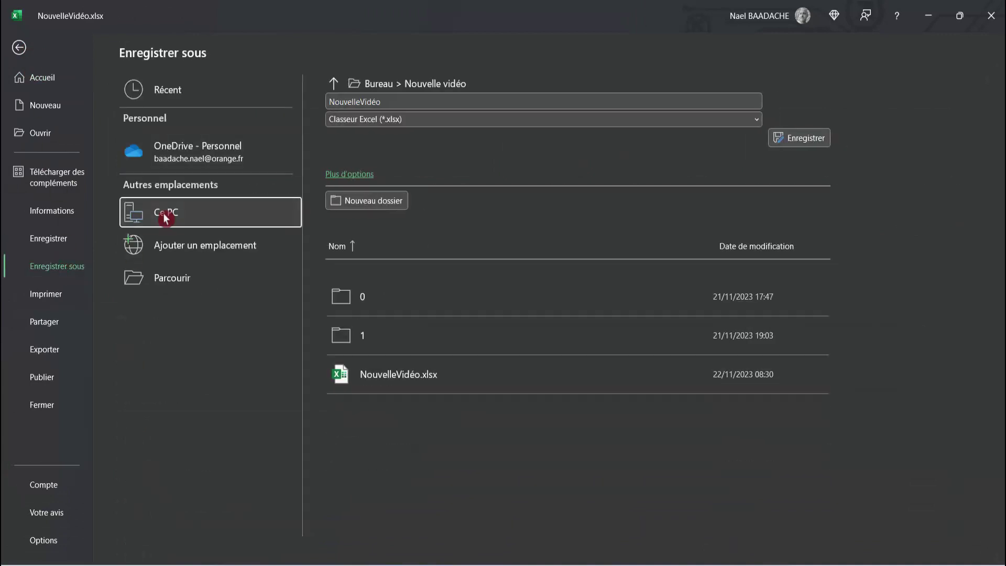
click(165, 219)
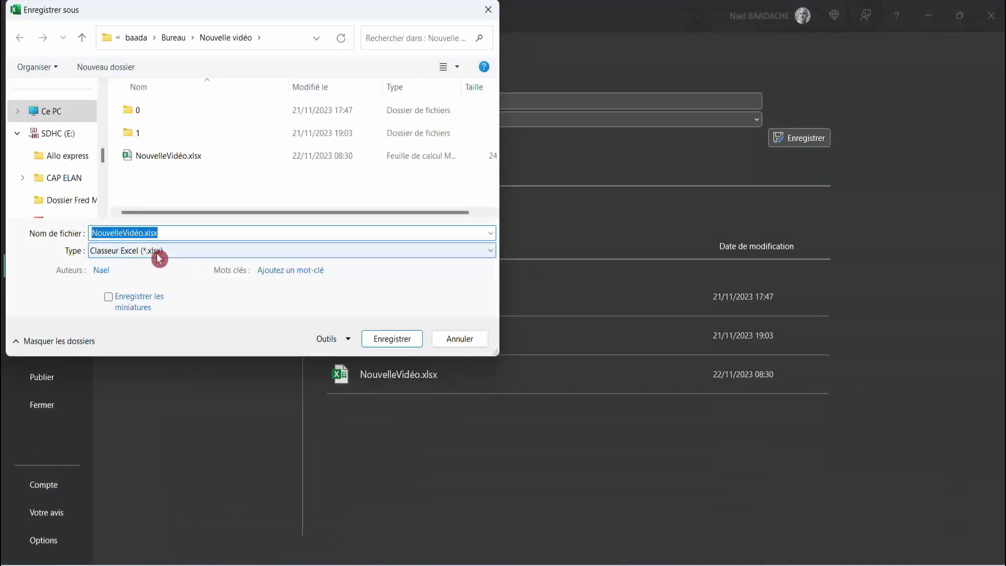
click(157, 253)
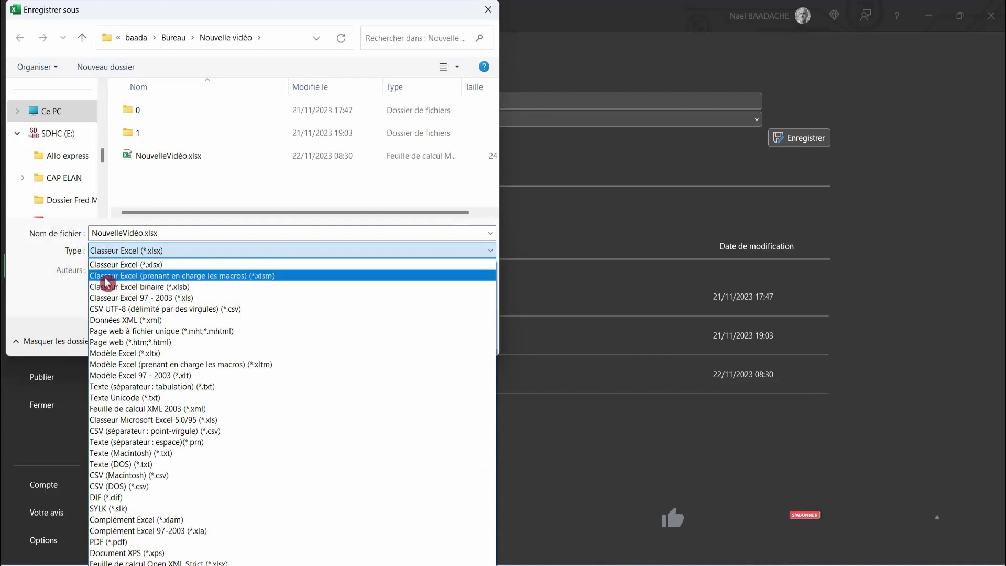
click(231, 281)
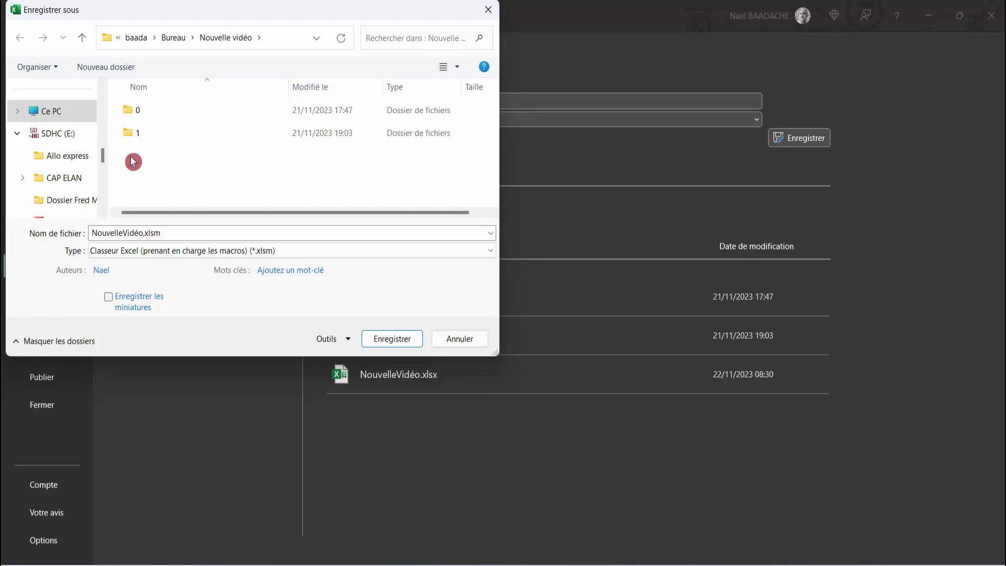
click(461, 341)
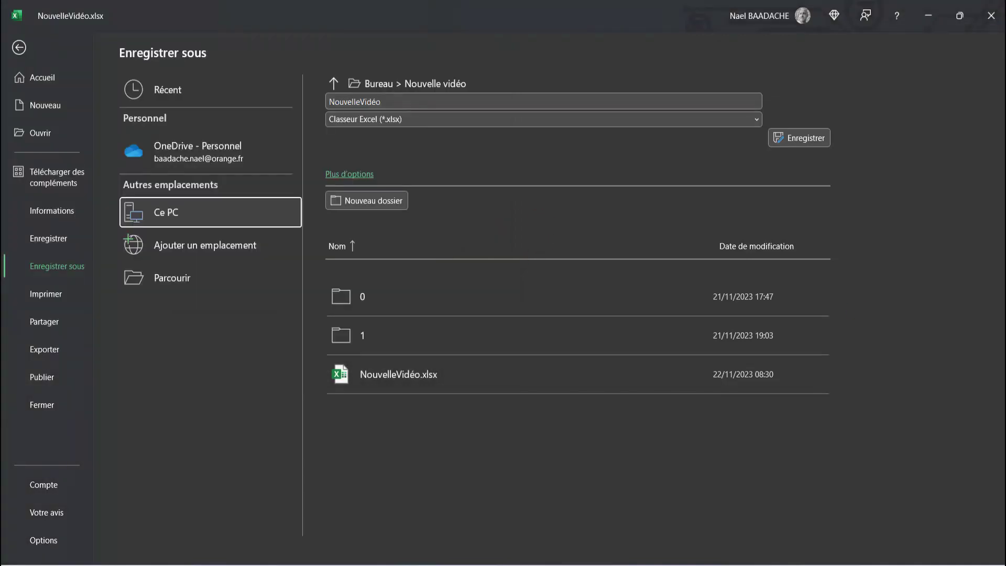
key(Escape)
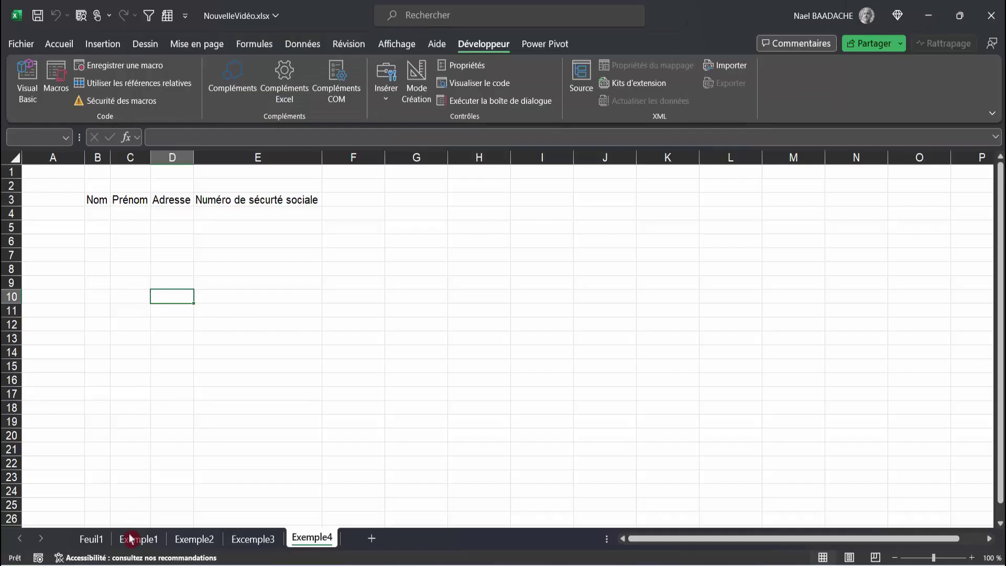